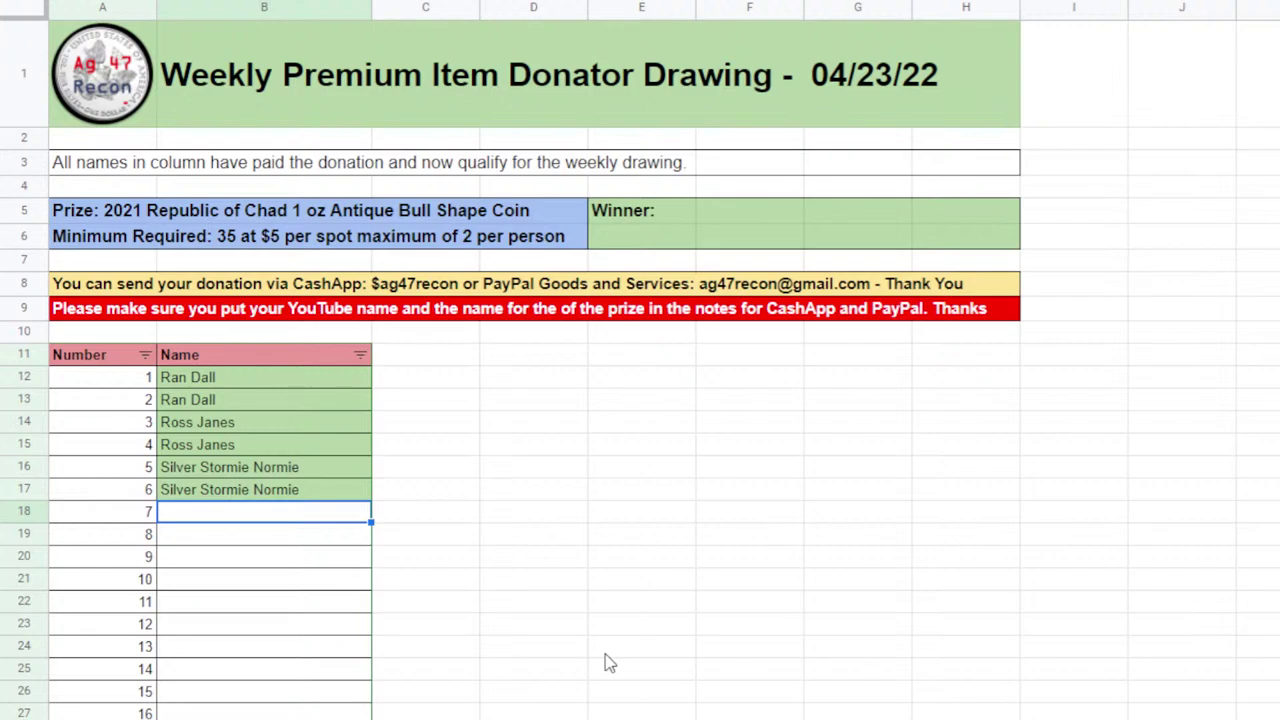
Enter the seventh donor with a 'chat/donators' note in B18 and fill that cell light green.
type("DBos")
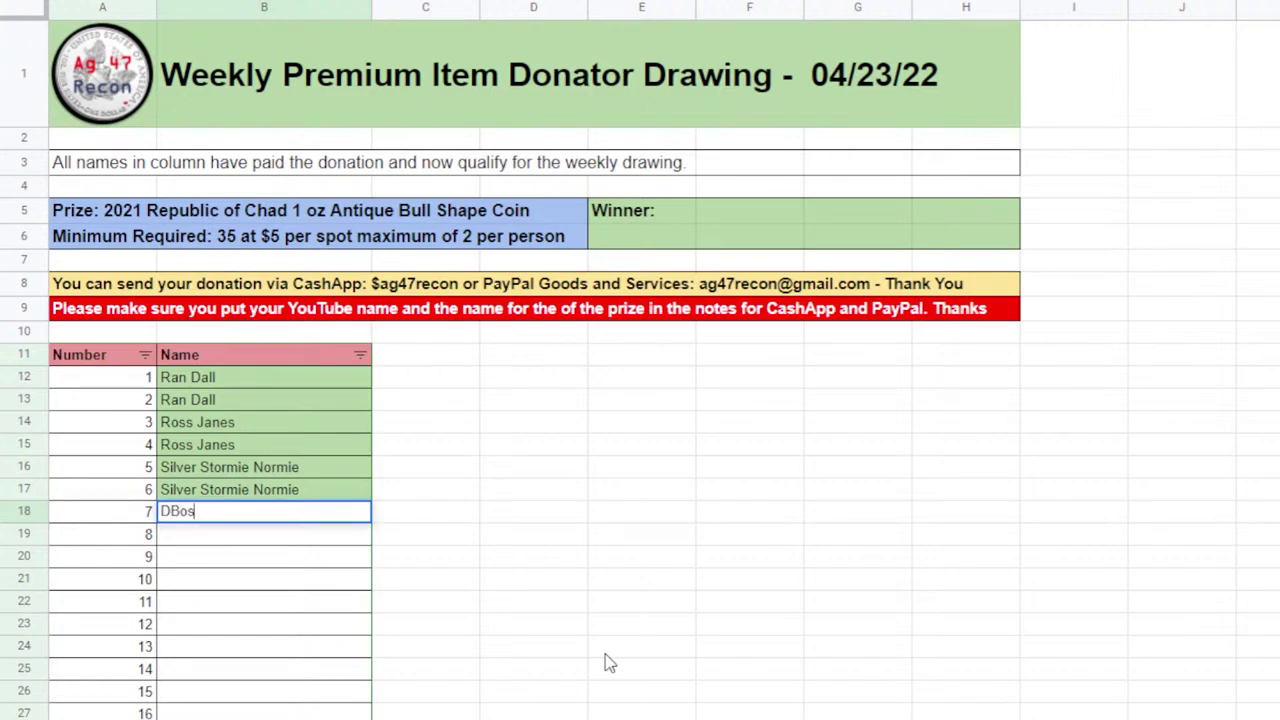
type("sLady - chat/donators")
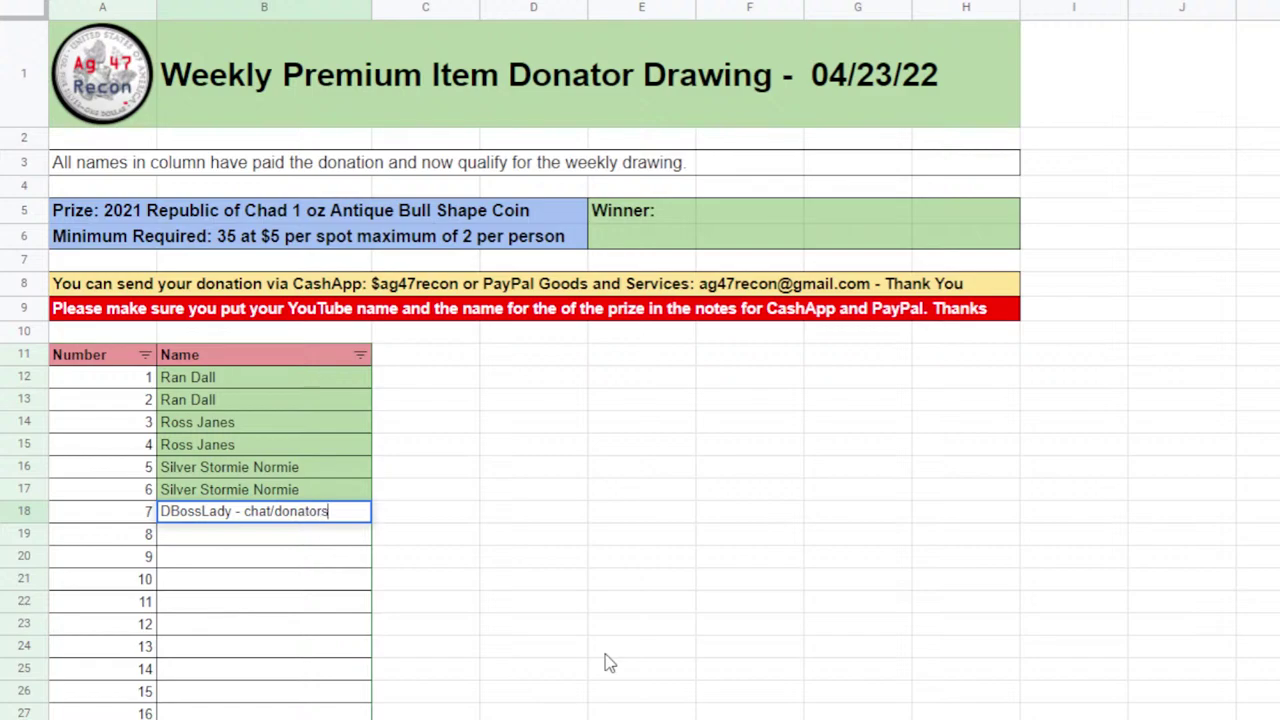
key("Return")
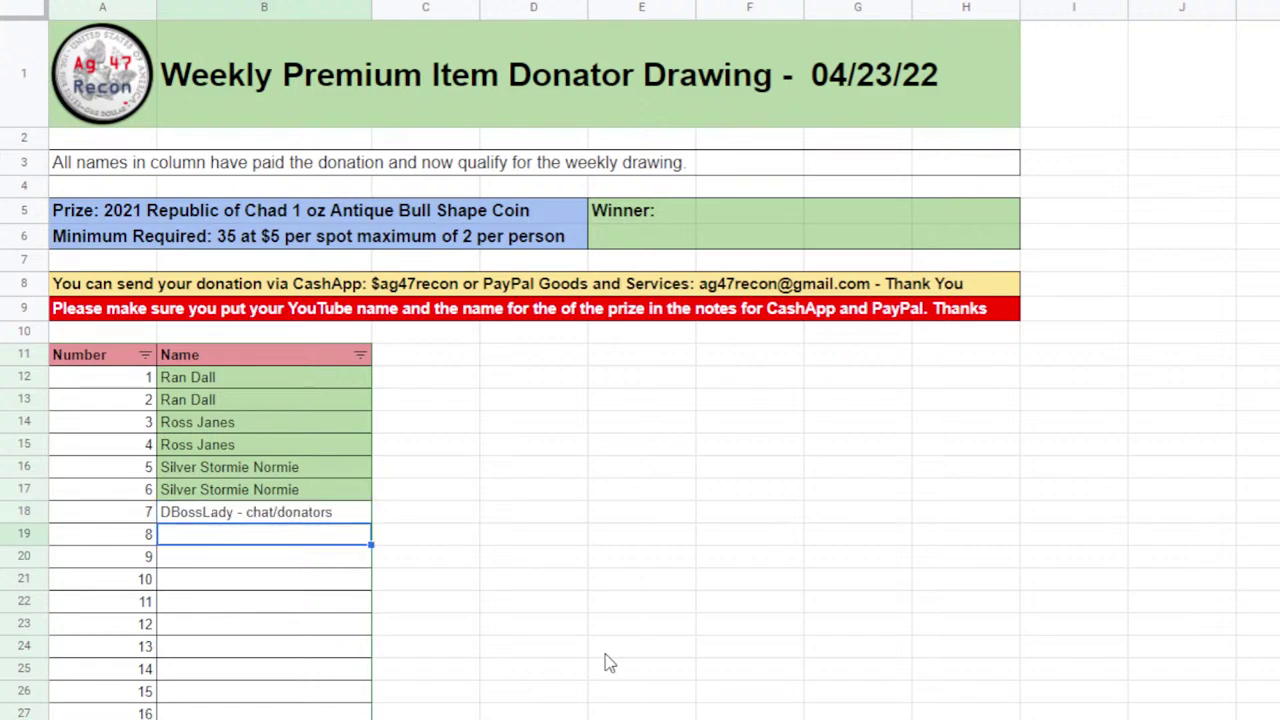
left_click(196, 492)
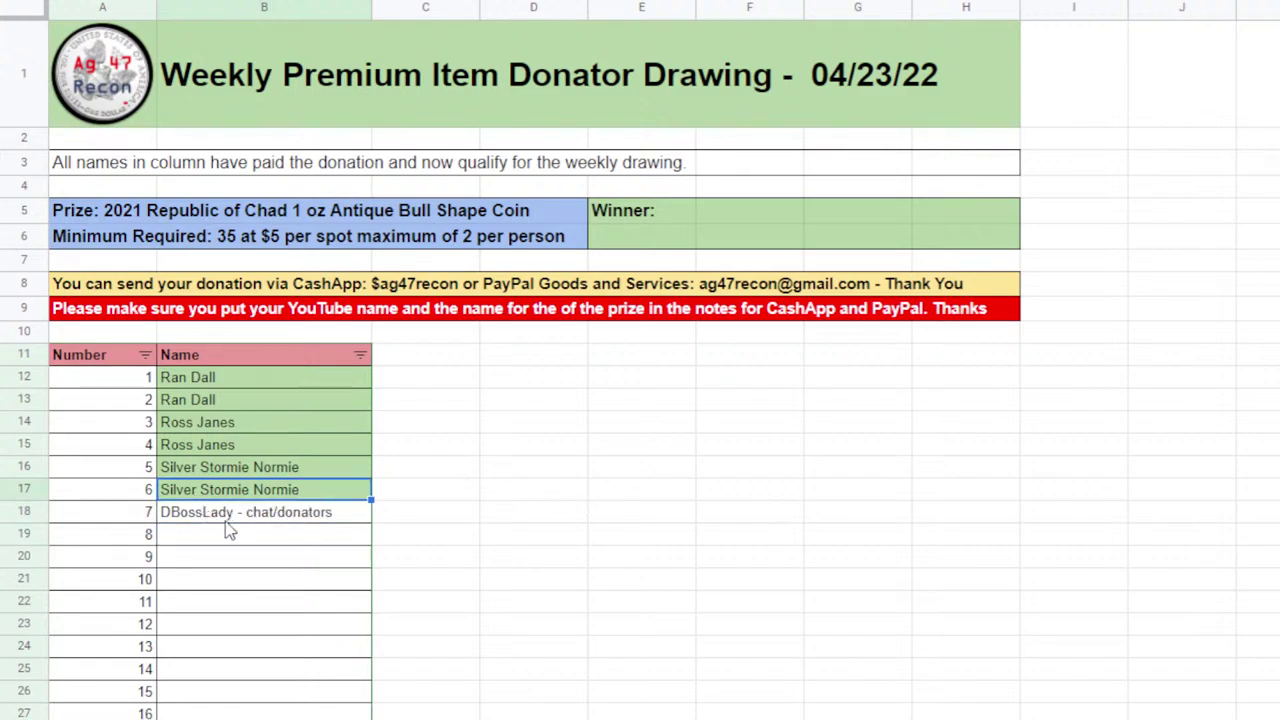
left_click(228, 516)
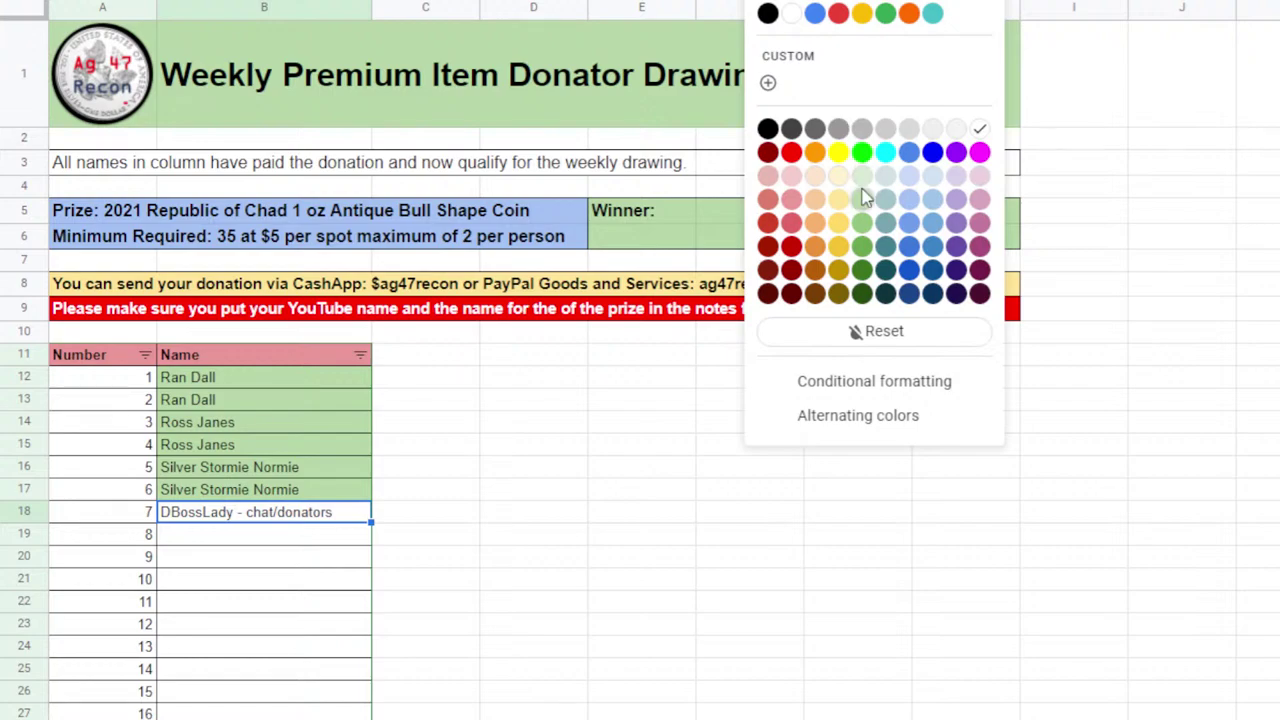
left_click(866, 196)
left_click(712, 468)
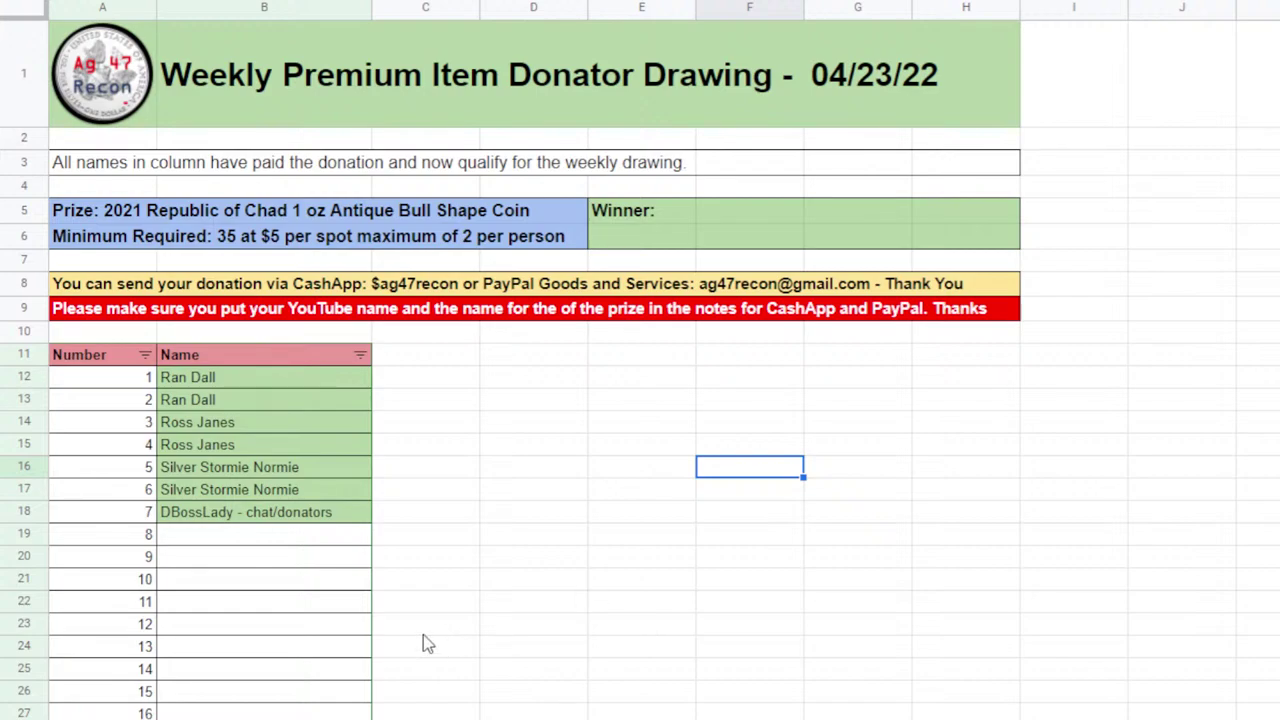
Enter donor names for spots 8 and 9 in B19 and B20.
left_click(317, 540)
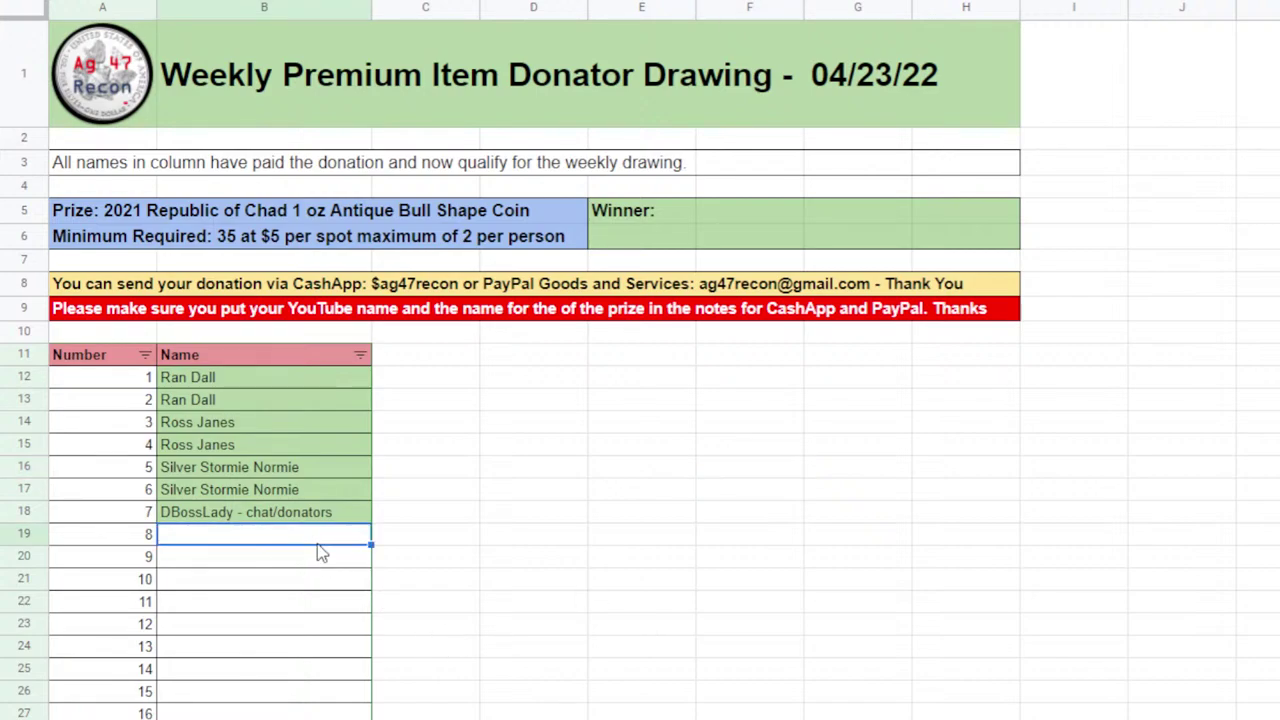
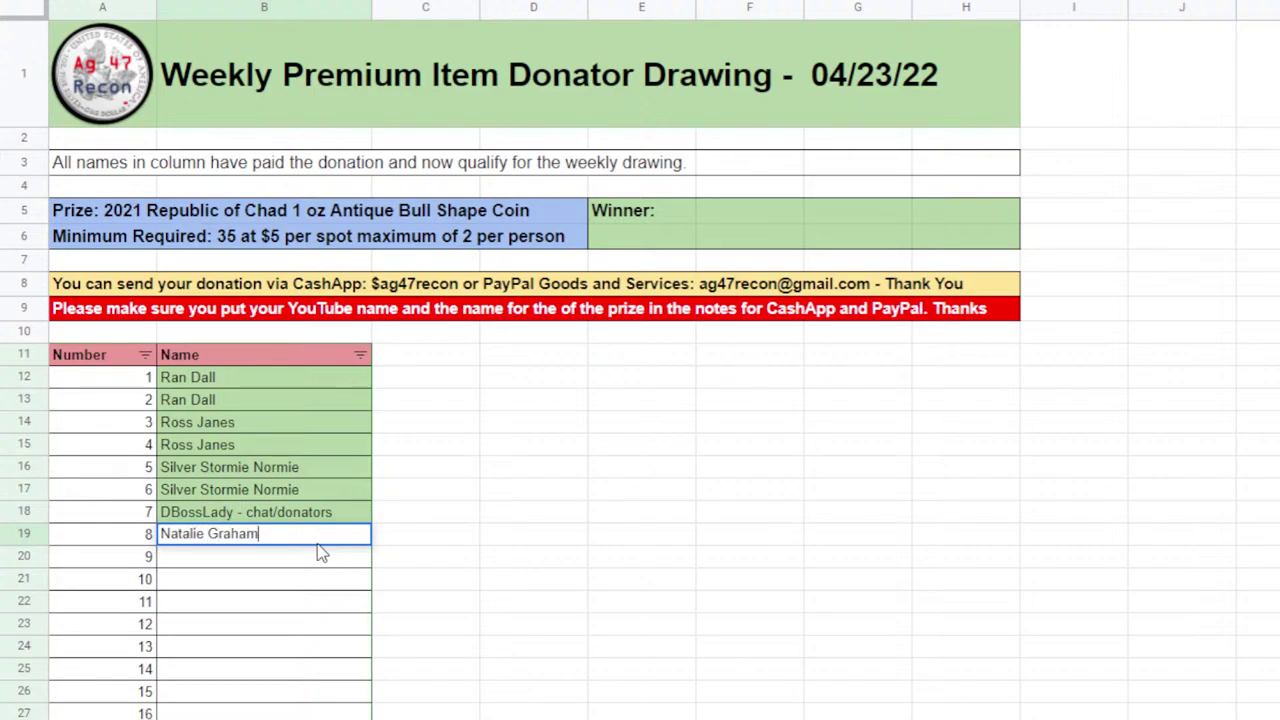
key("Return")
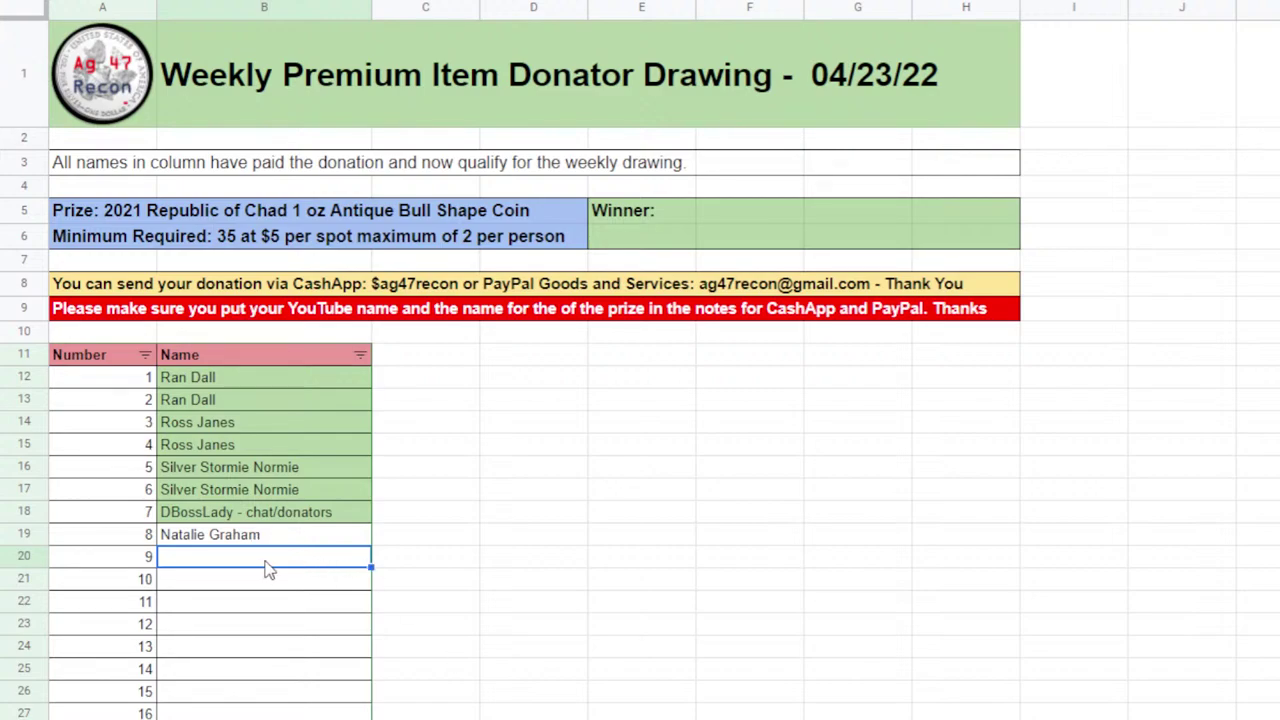
type("S")
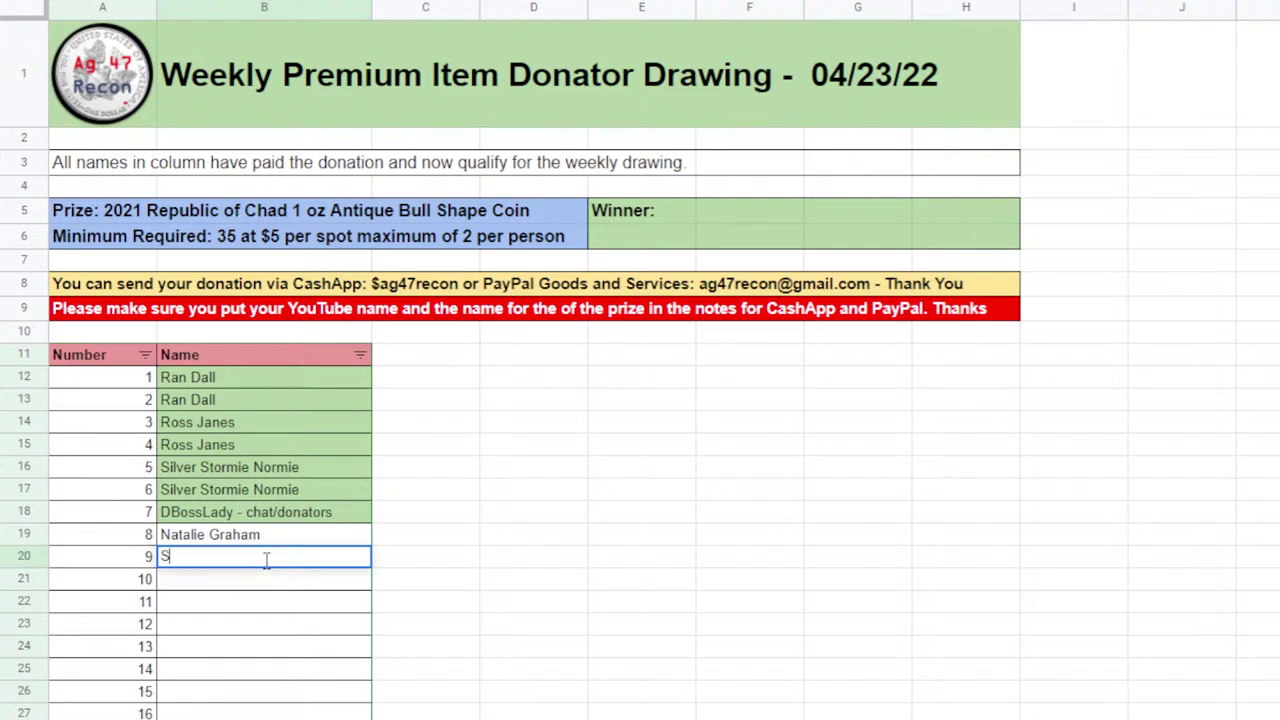
type("uper Collector")
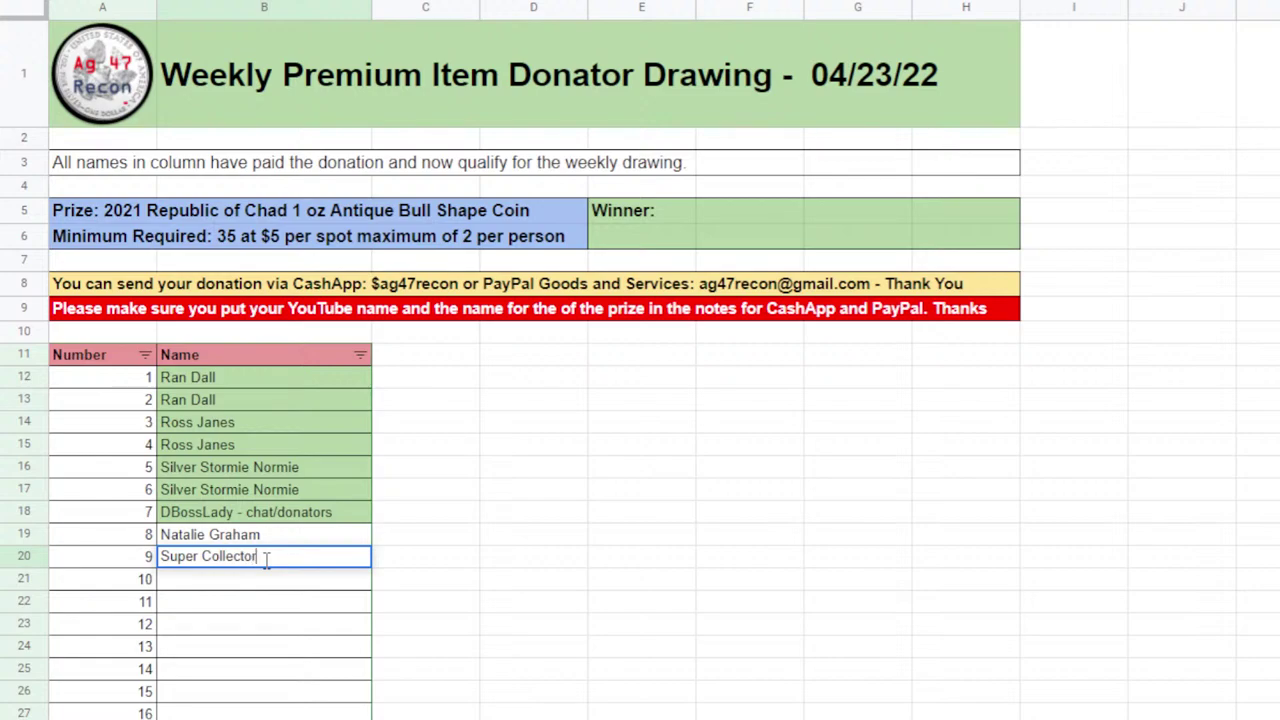
key("Return")
Enter the spot 10 donor name in B21 via autocomplete and append '- Chat' to it.
type("Sup")
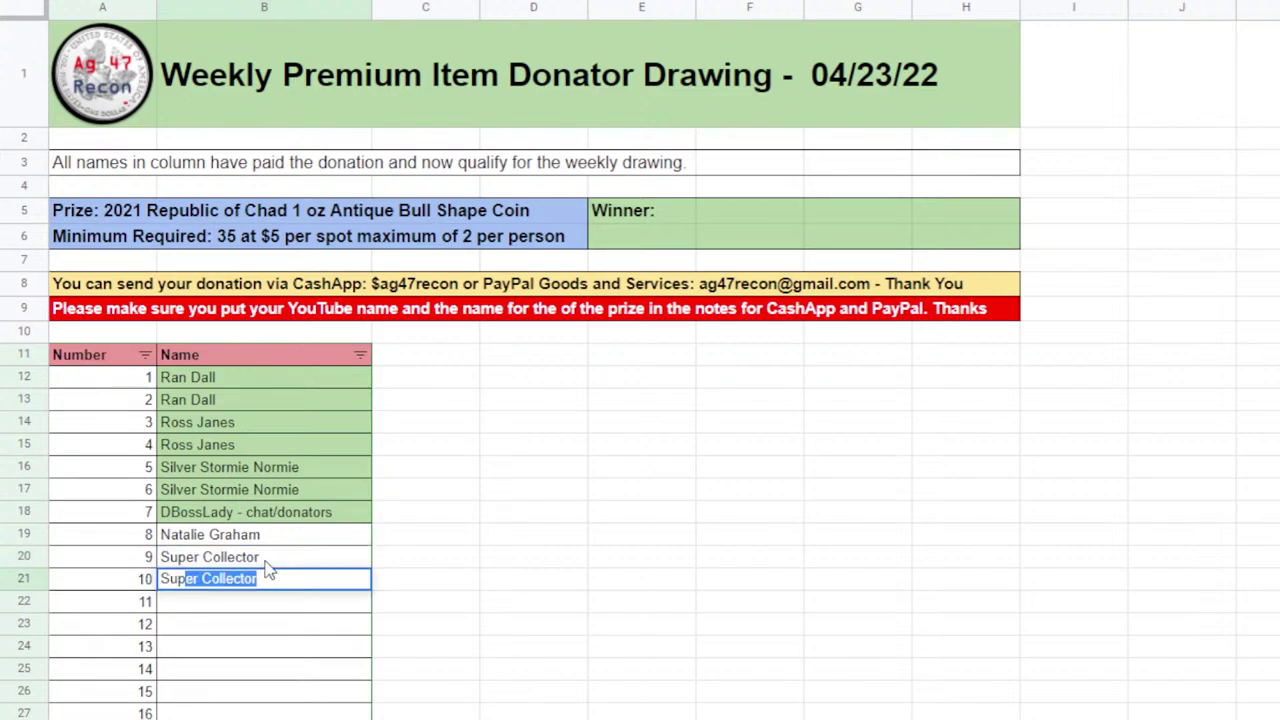
key("Tab")
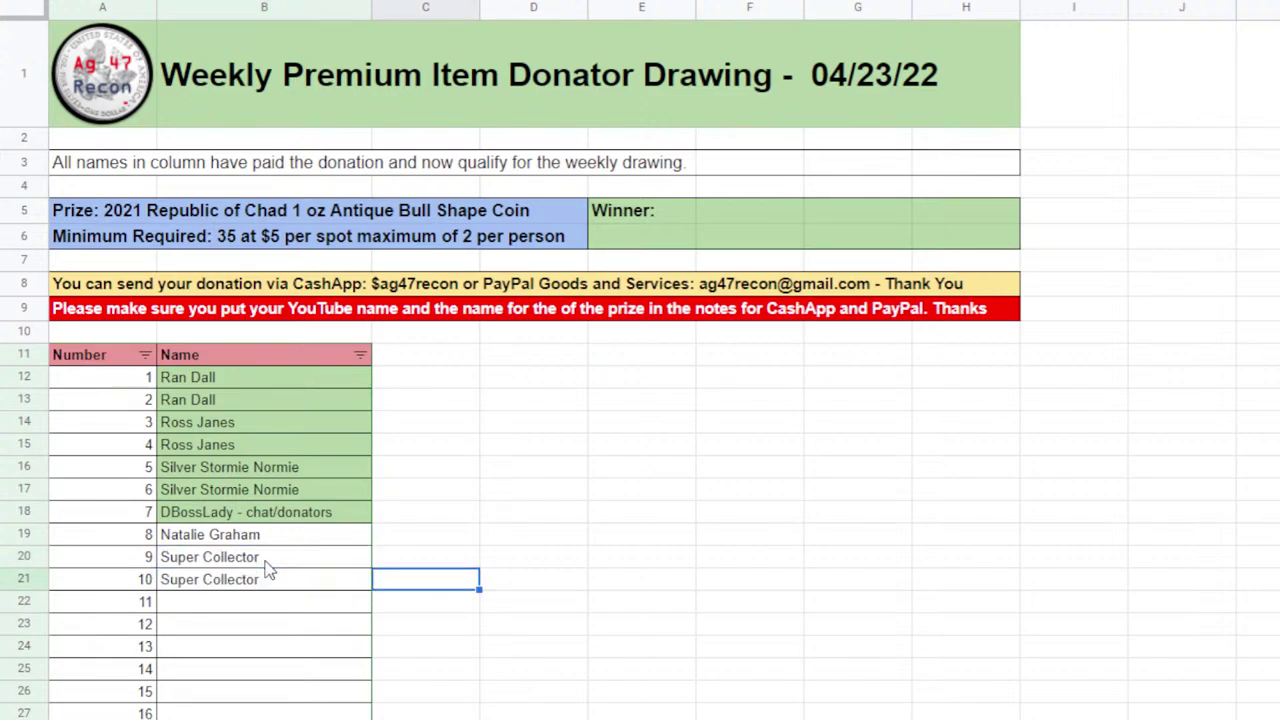
left_click(268, 574)
double_click(268, 574)
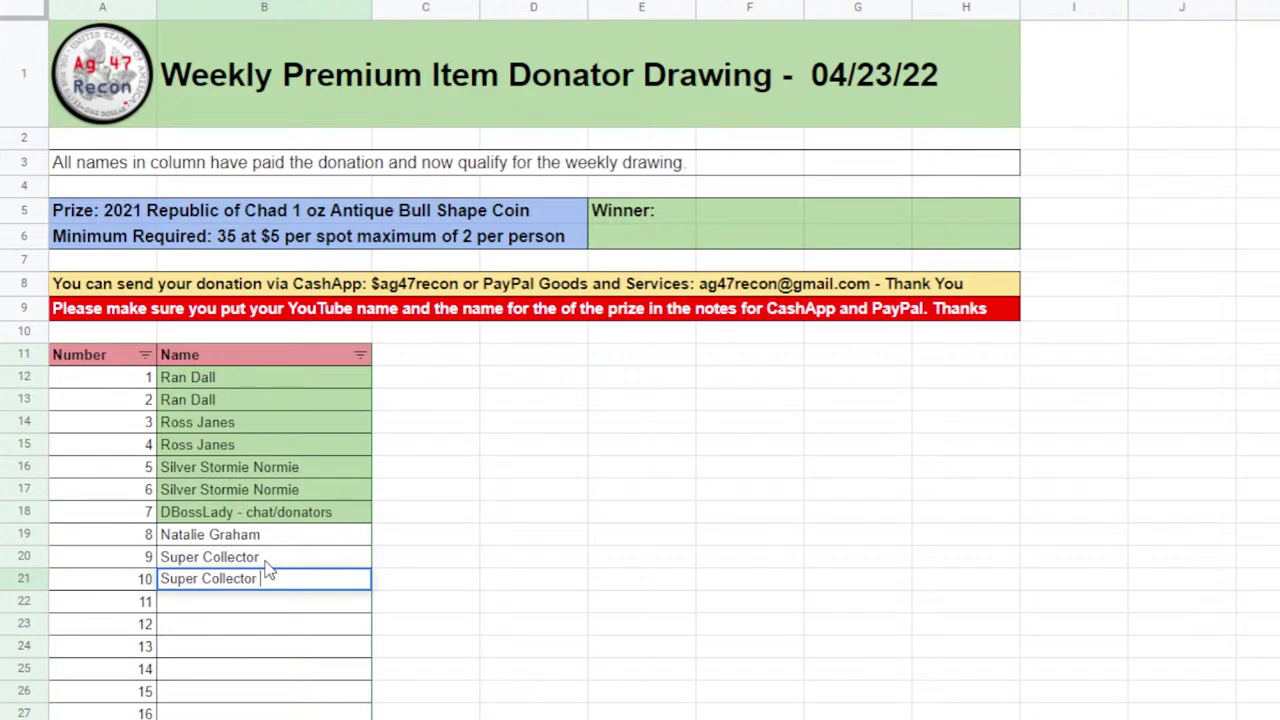
type("- Chat")
key("Return")
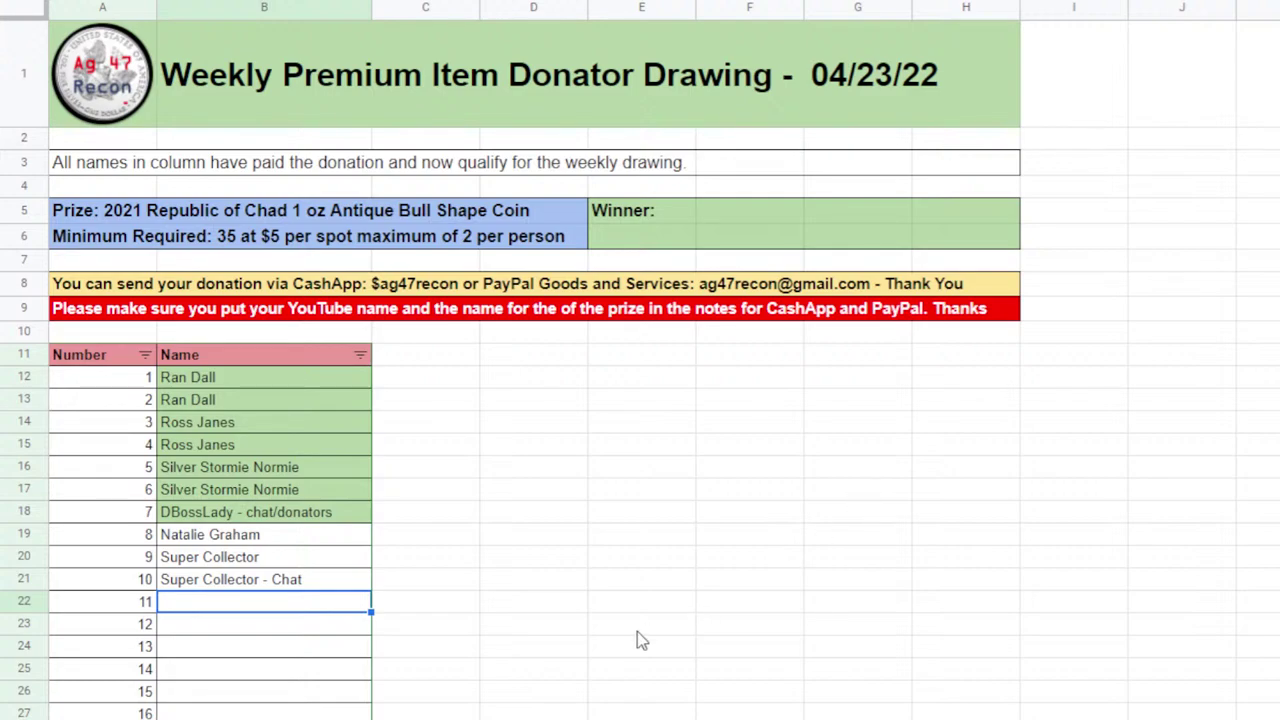
Put DTS Coins in spots 11 and 12 (B22 and B23).
type("DTS Coins")
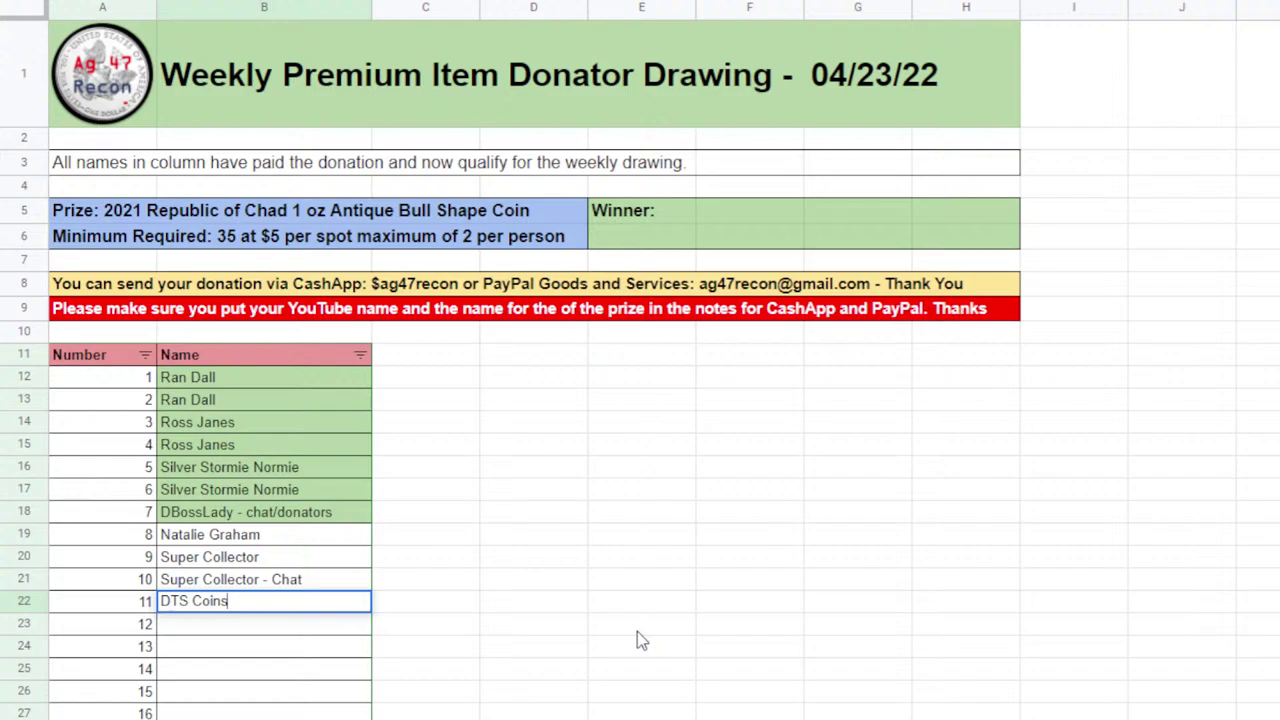
key("Return")
type("DTS Coins")
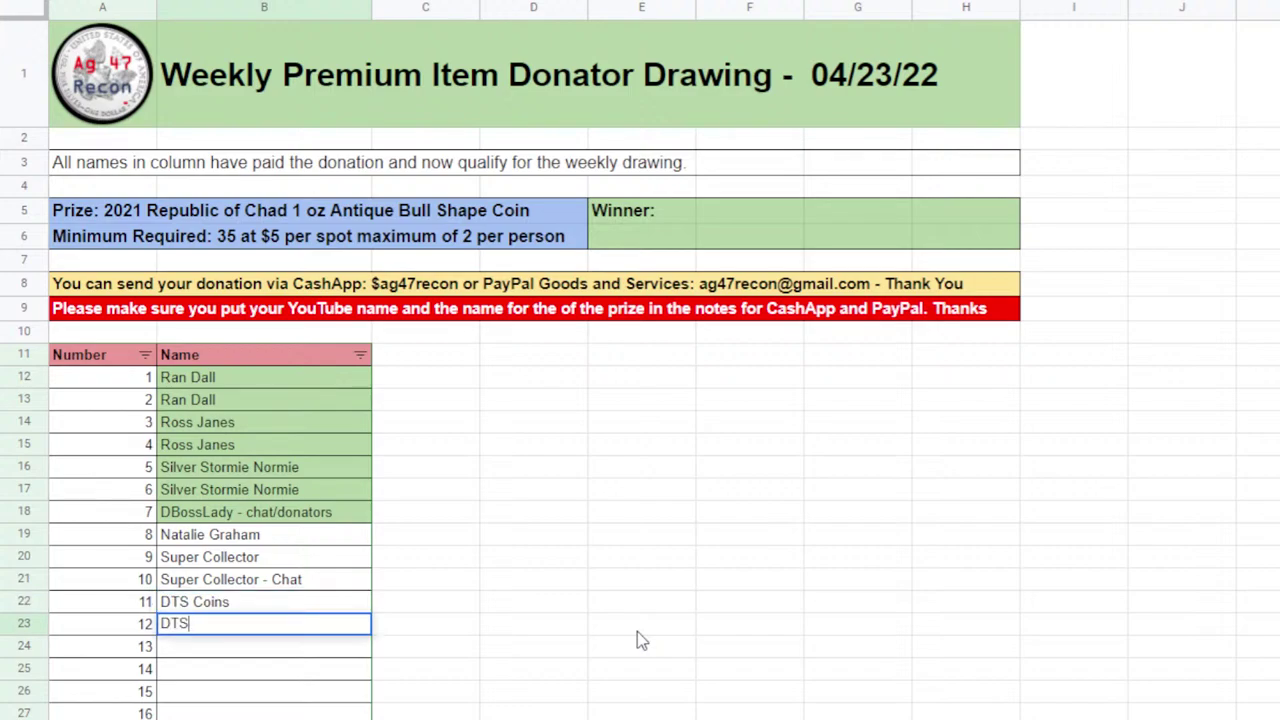
key("Return")
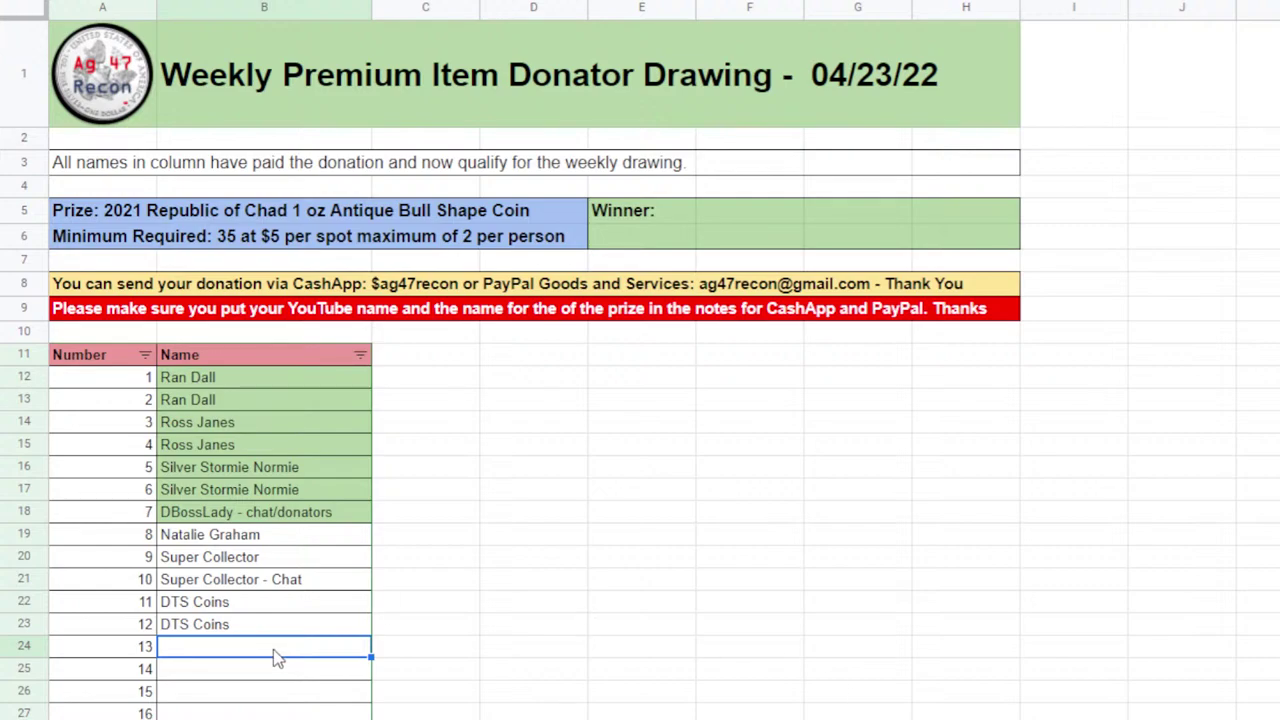
Enter the next donor's name in both spots 13 and 14 (B24 and B25).
type("mi")
key("BackSpace")
key("BackSpace")
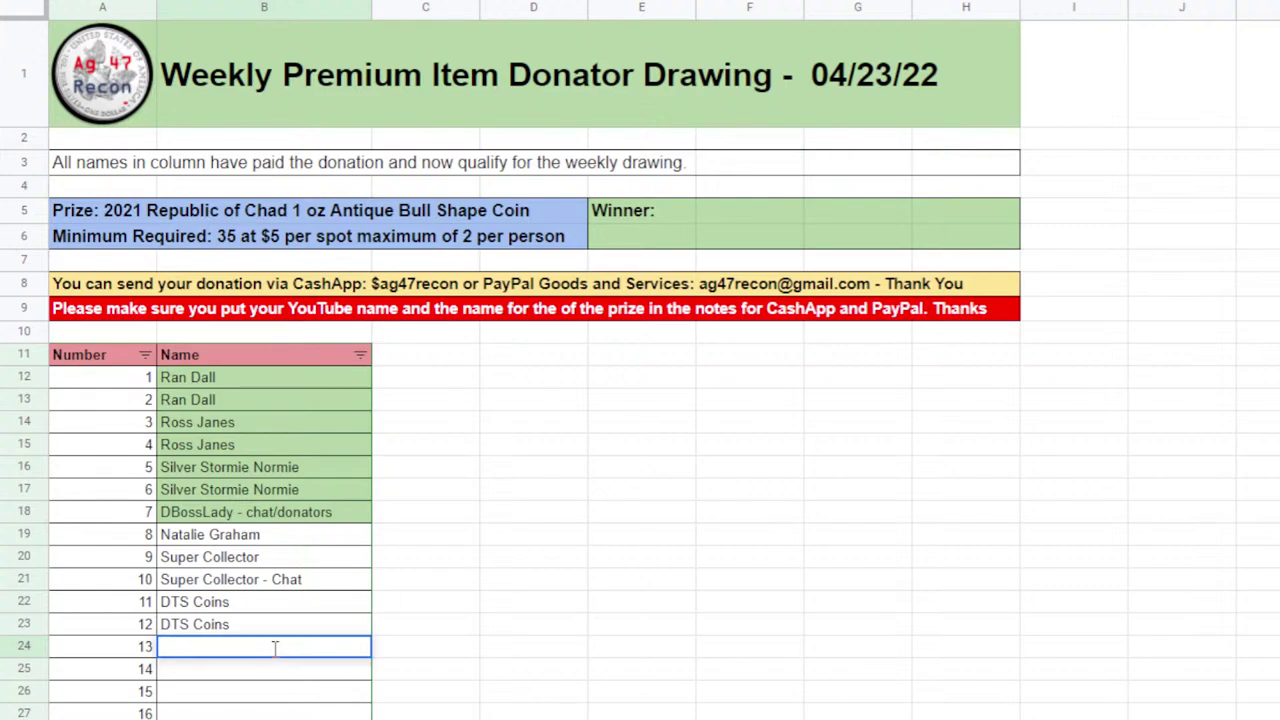
type("Amanda C")
key("Return")
type("Amanda C")
key("Return")
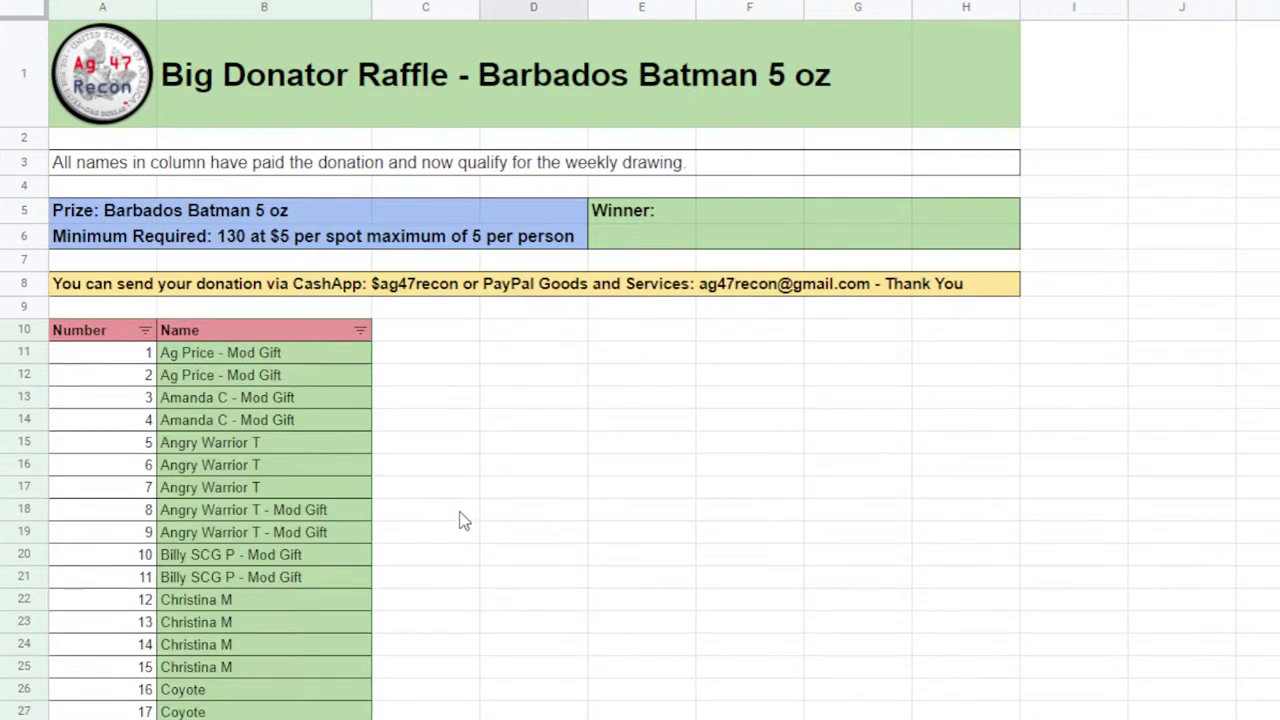
Scroll through the Big Donator Raffle - Barbados Batman 5 oz donor list.
scroll(460, 515, "down", 6)
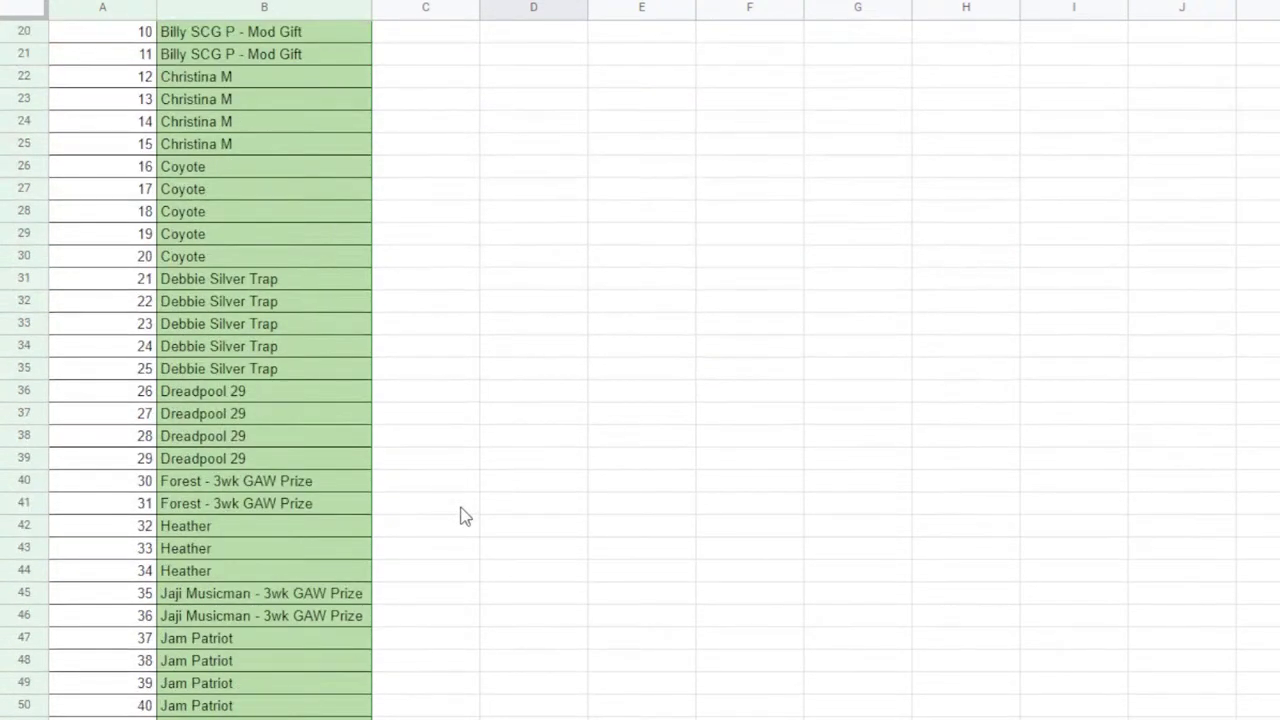
scroll(460, 515, "up", 6)
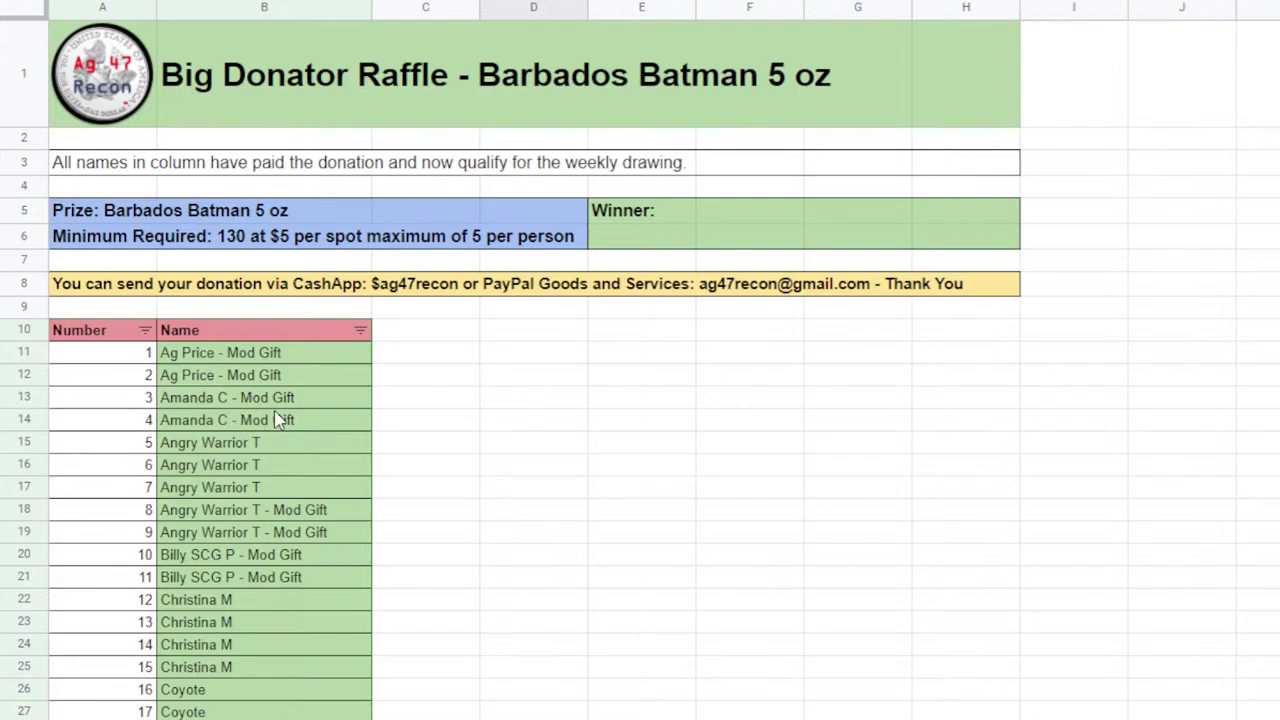
scroll(343, 462, "down", 5)
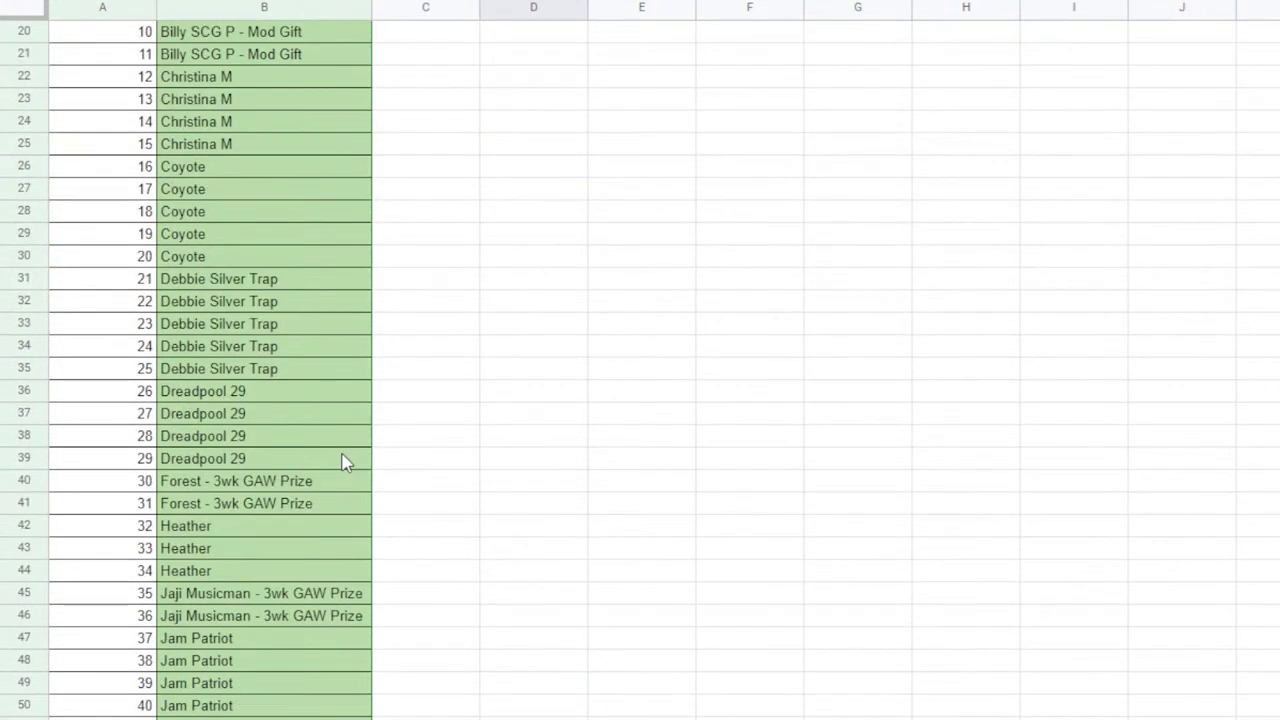
Add the same donor's name to spots 104 and 105 in B114 and B115, rejecting autocomplete.
scroll(343, 462, "down", 16)
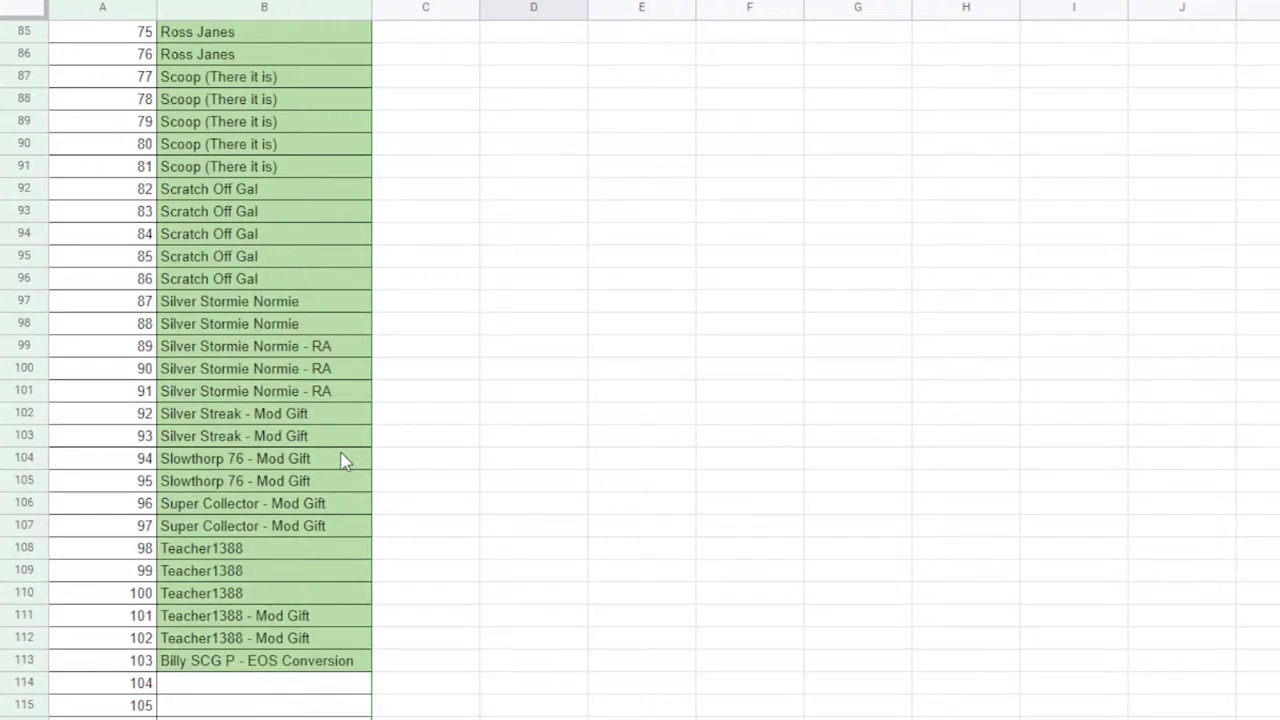
left_click(326, 684)
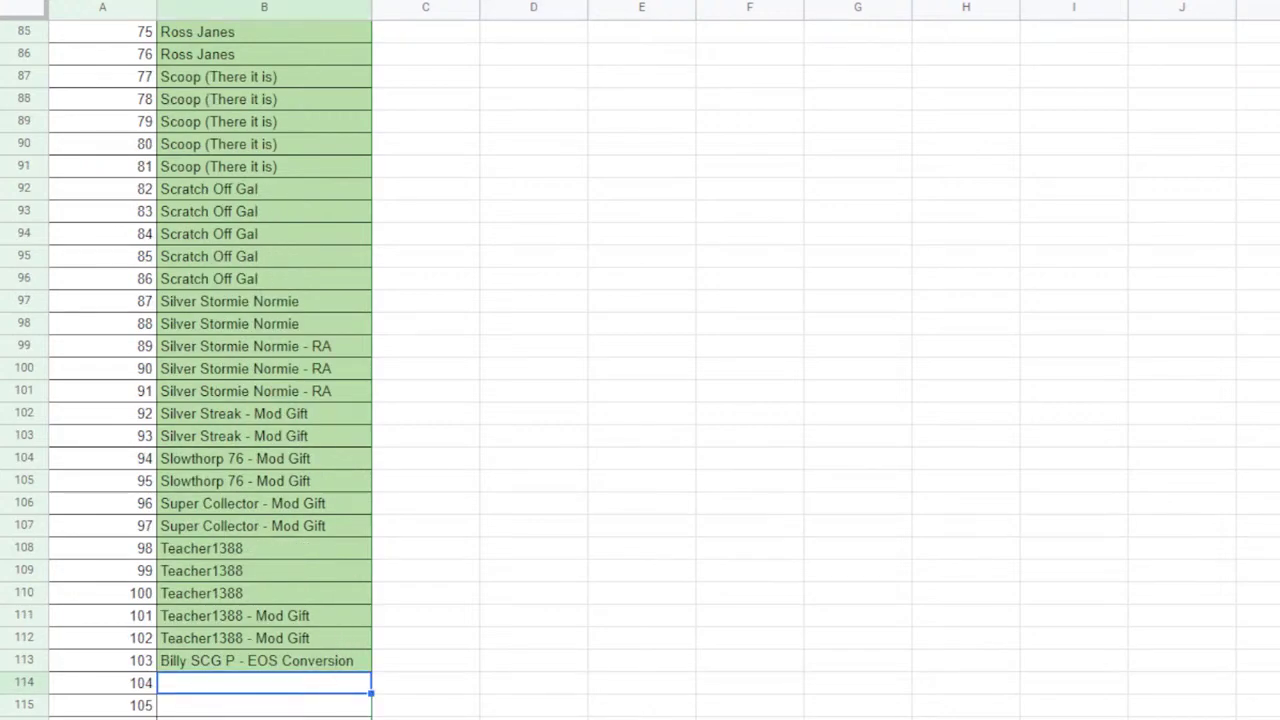
type("Amand")
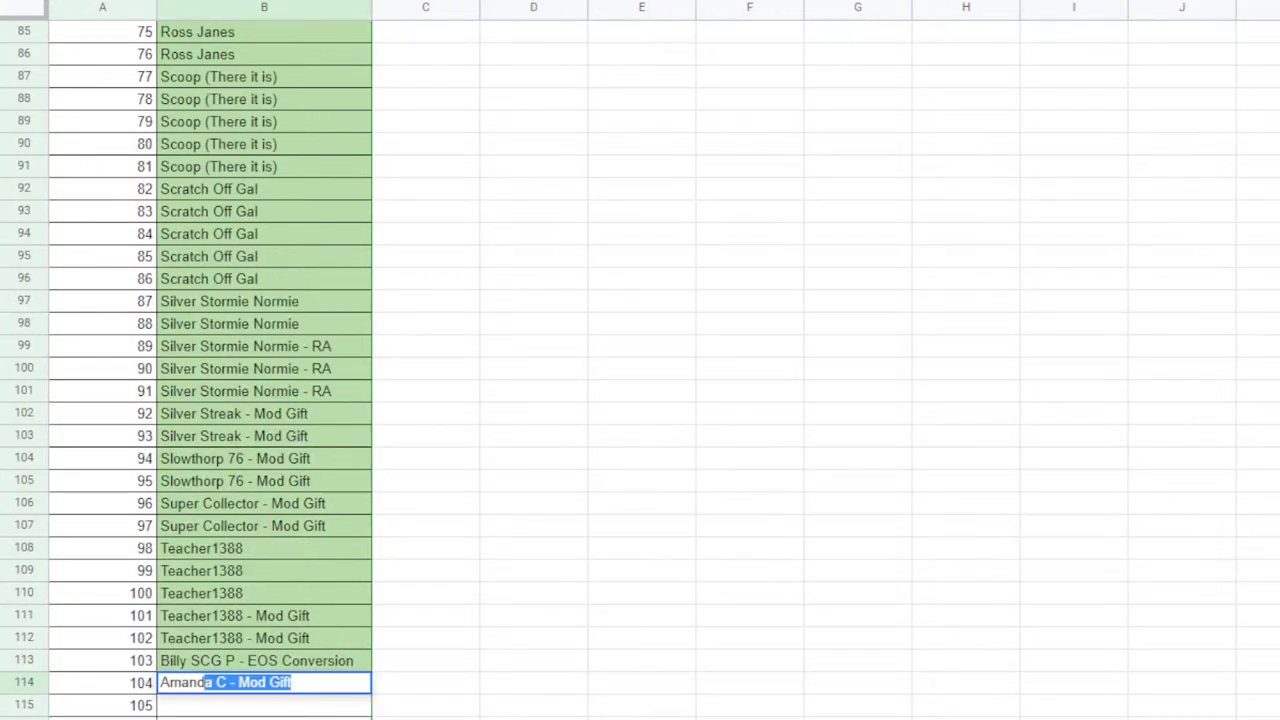
type("a C")
key("BackSpace")
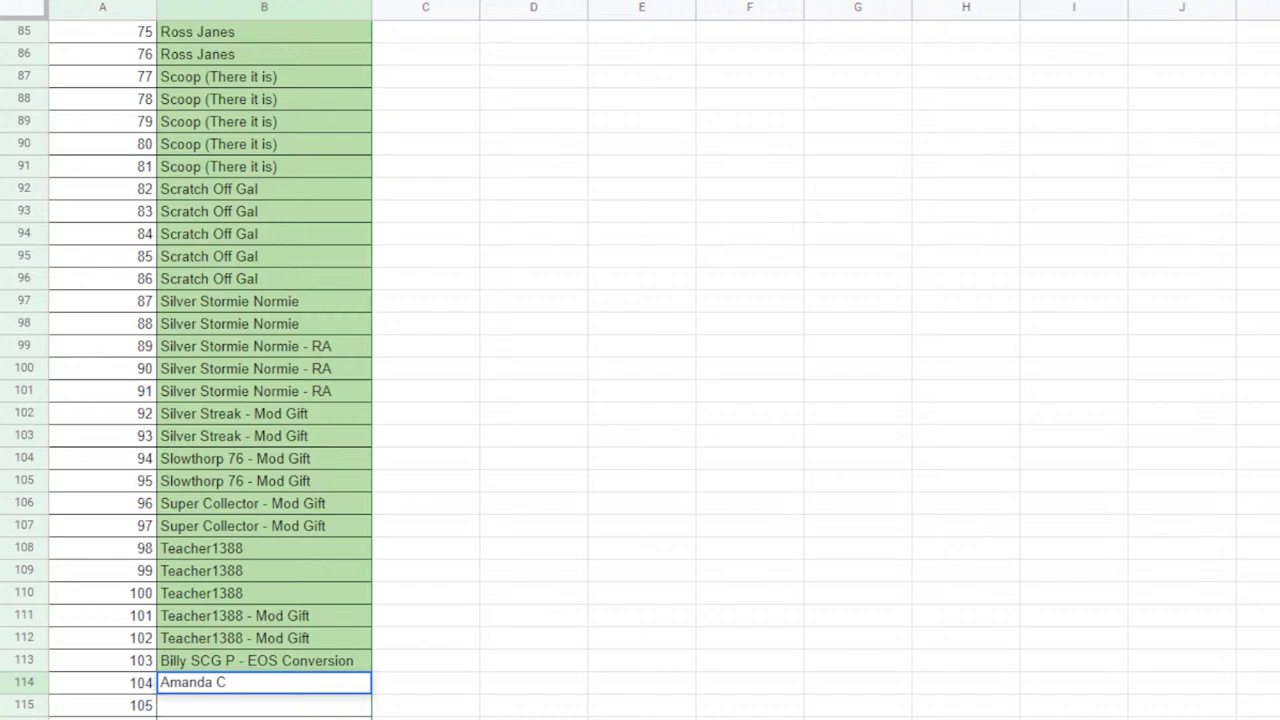
key("Return")
type("A")
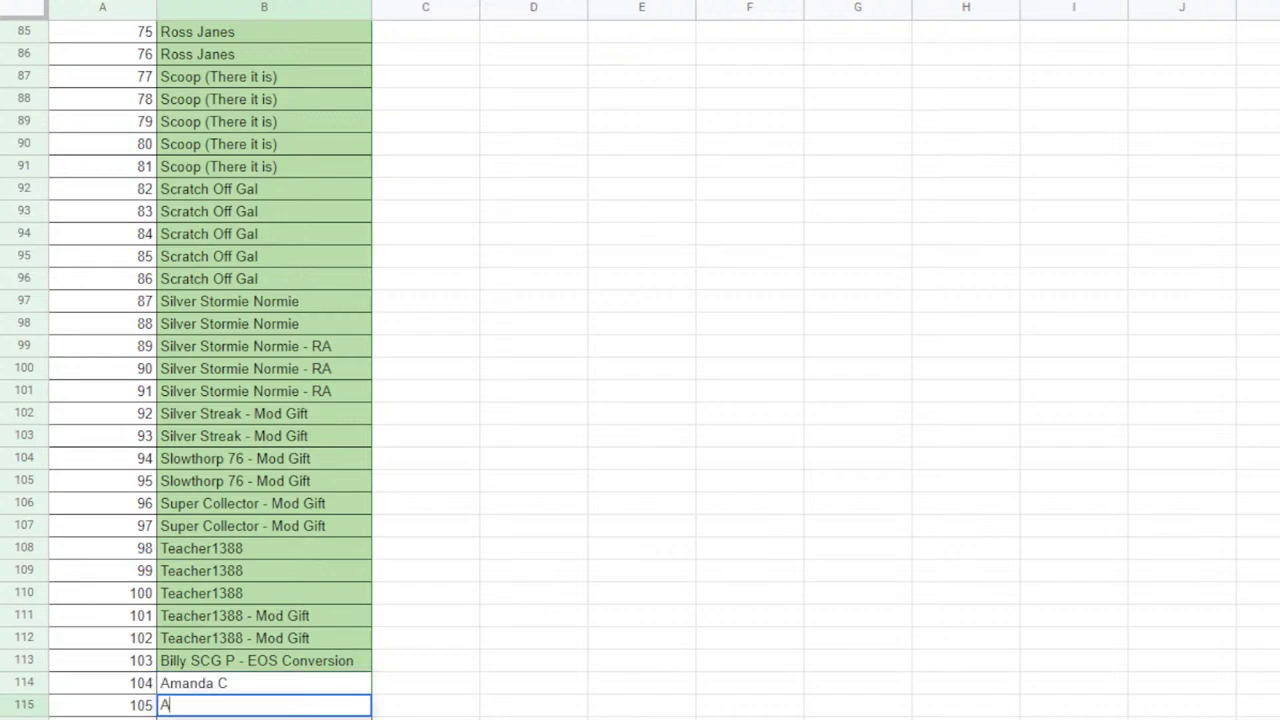
type("manda C")
key("Return")
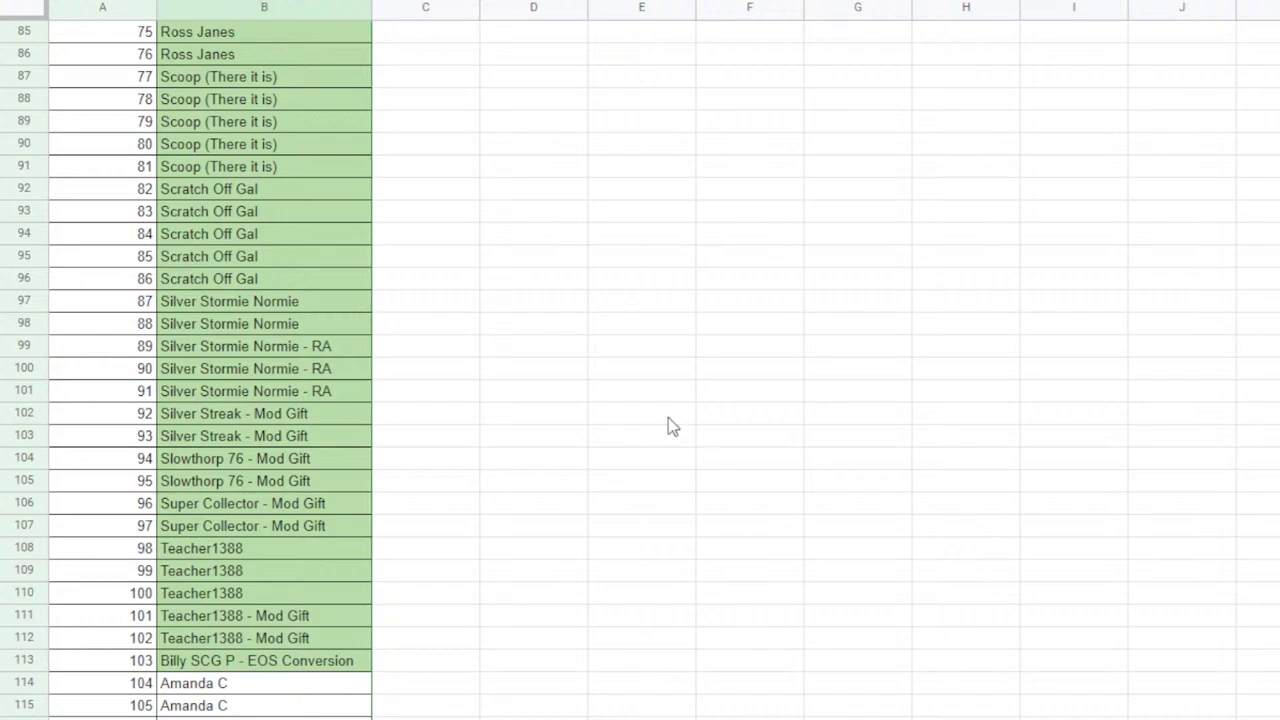
scroll(668, 418, "up", 12)
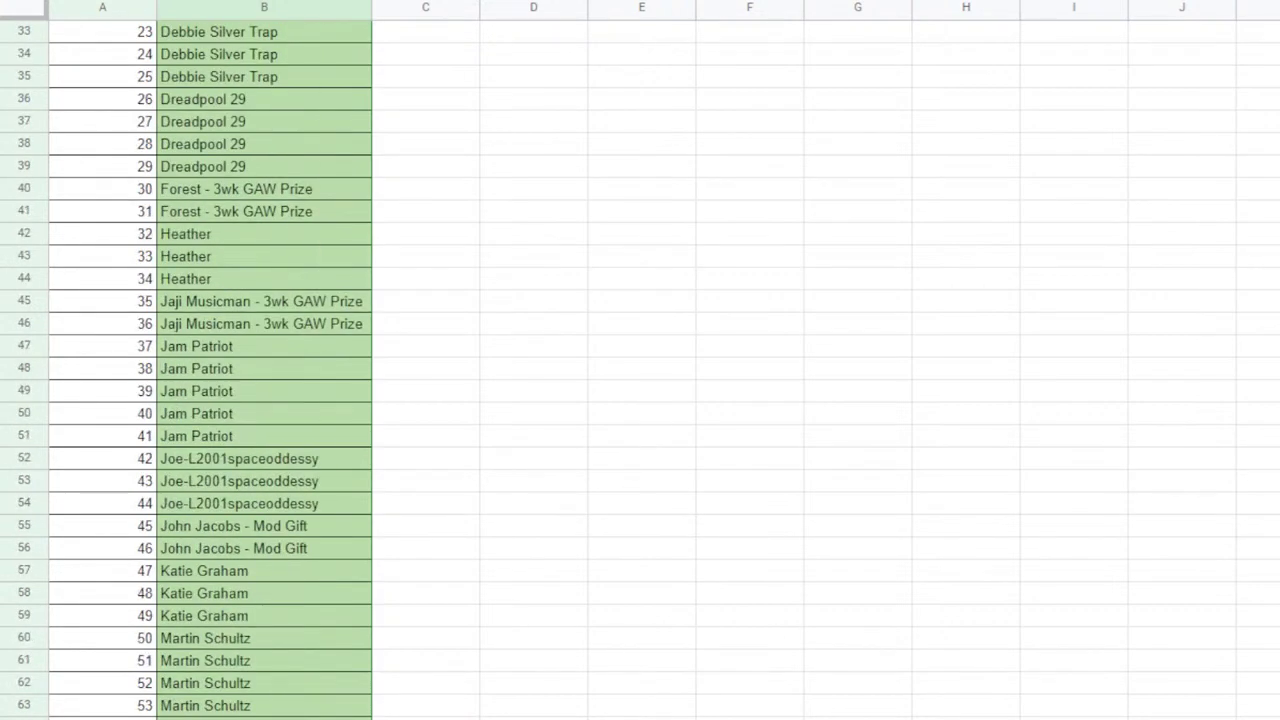
Scroll the Chad bull coin raffle list to show spots 1 through 14.
scroll(1080, 157, "up", 10)
scroll(566, 515, "down", 2)
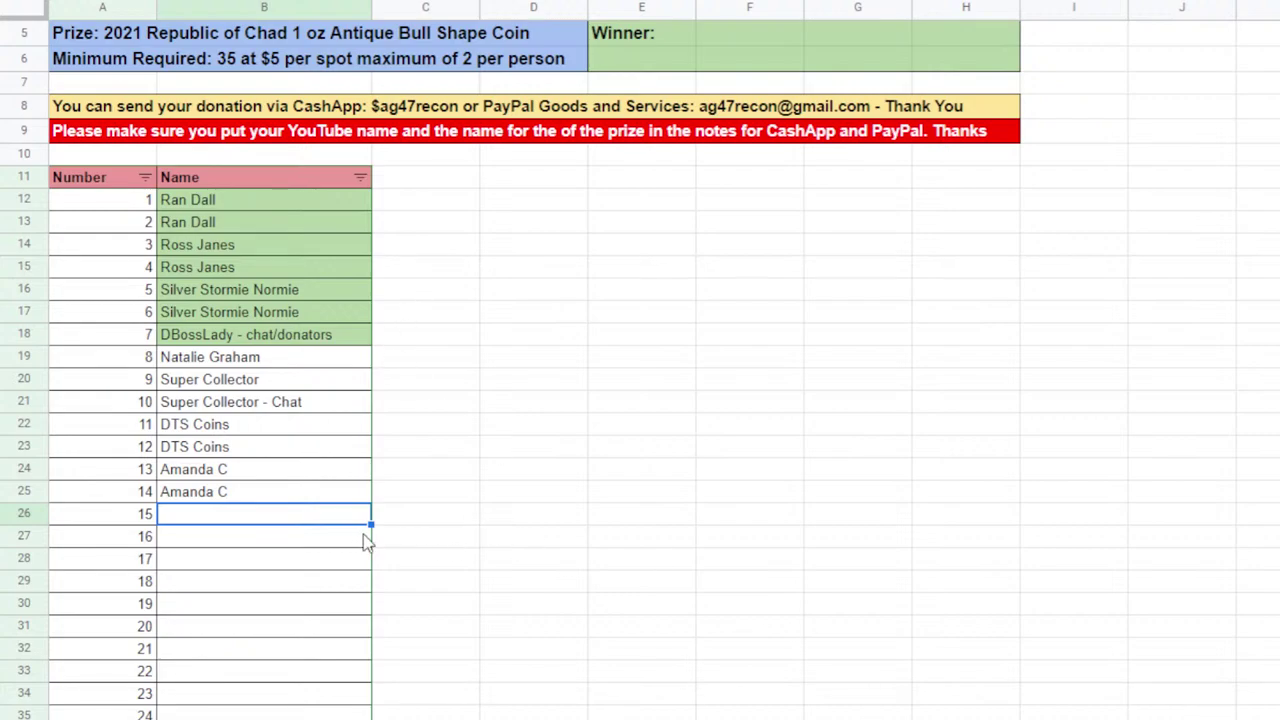
Enter the next donor's handle in spots 15 and 16 (B26 and B27).
type("S")
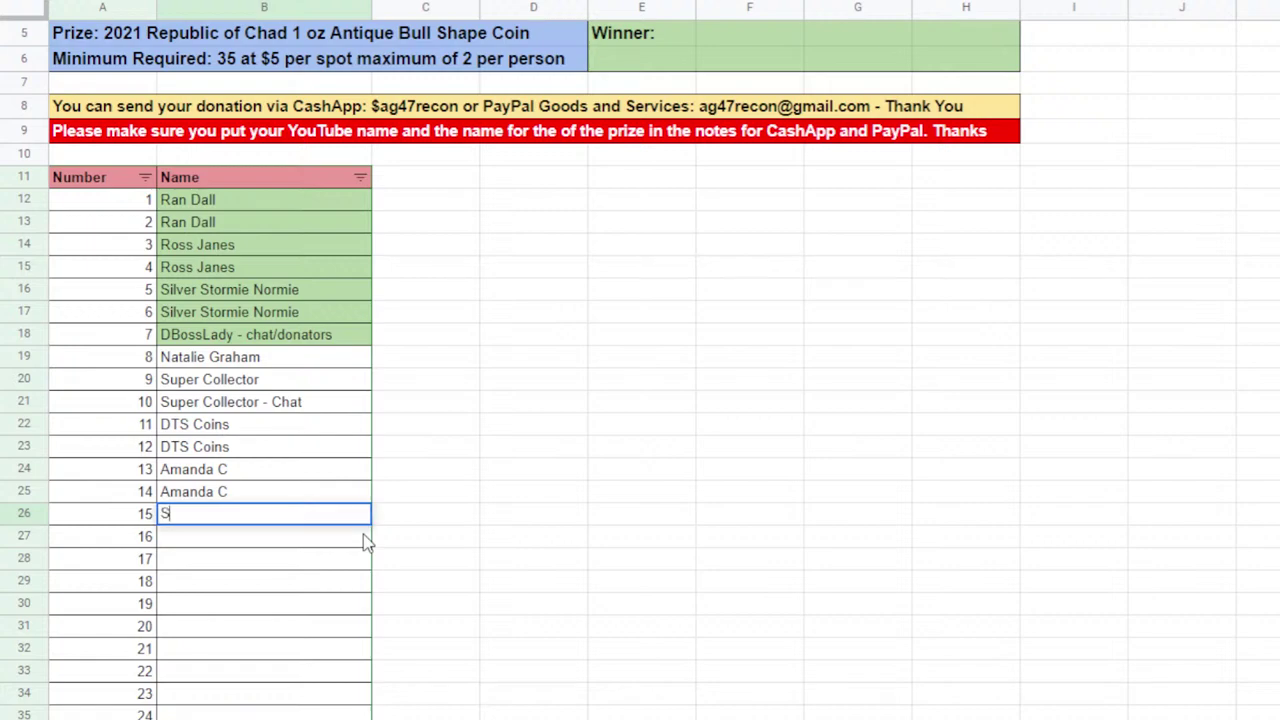
type("lowthorp 76")
key("Return")
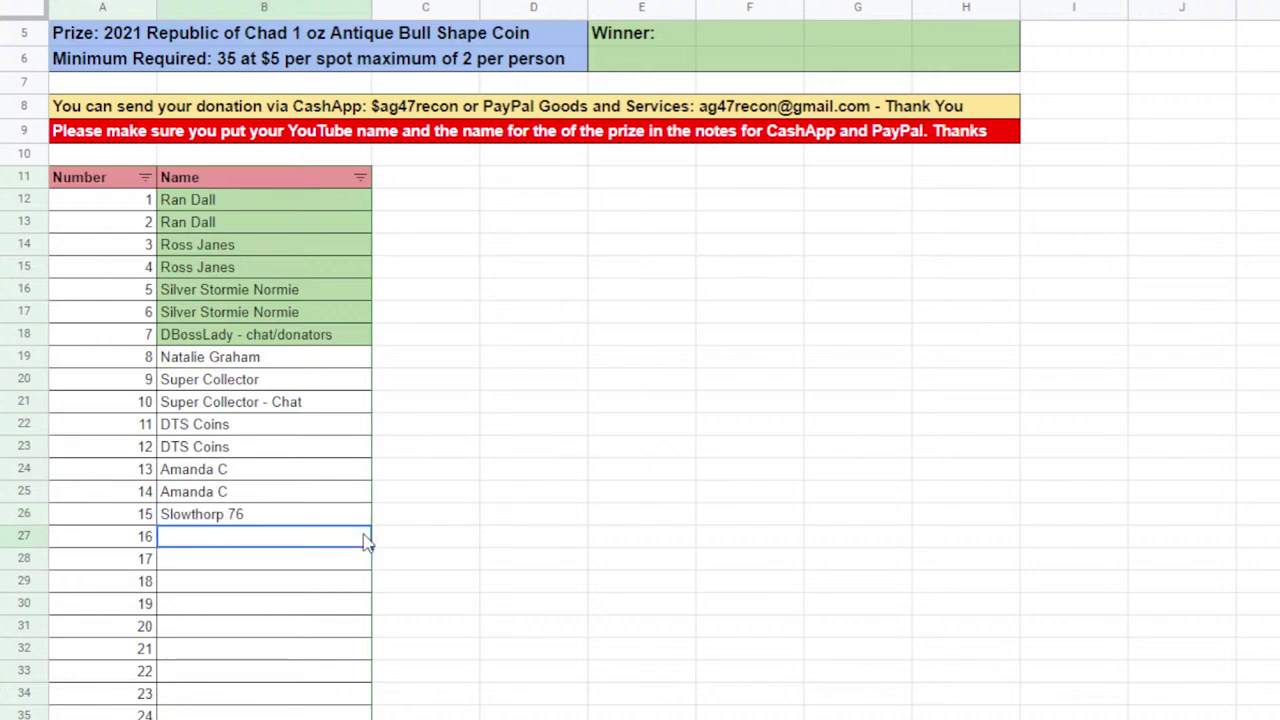
type("Slowthorp 76")
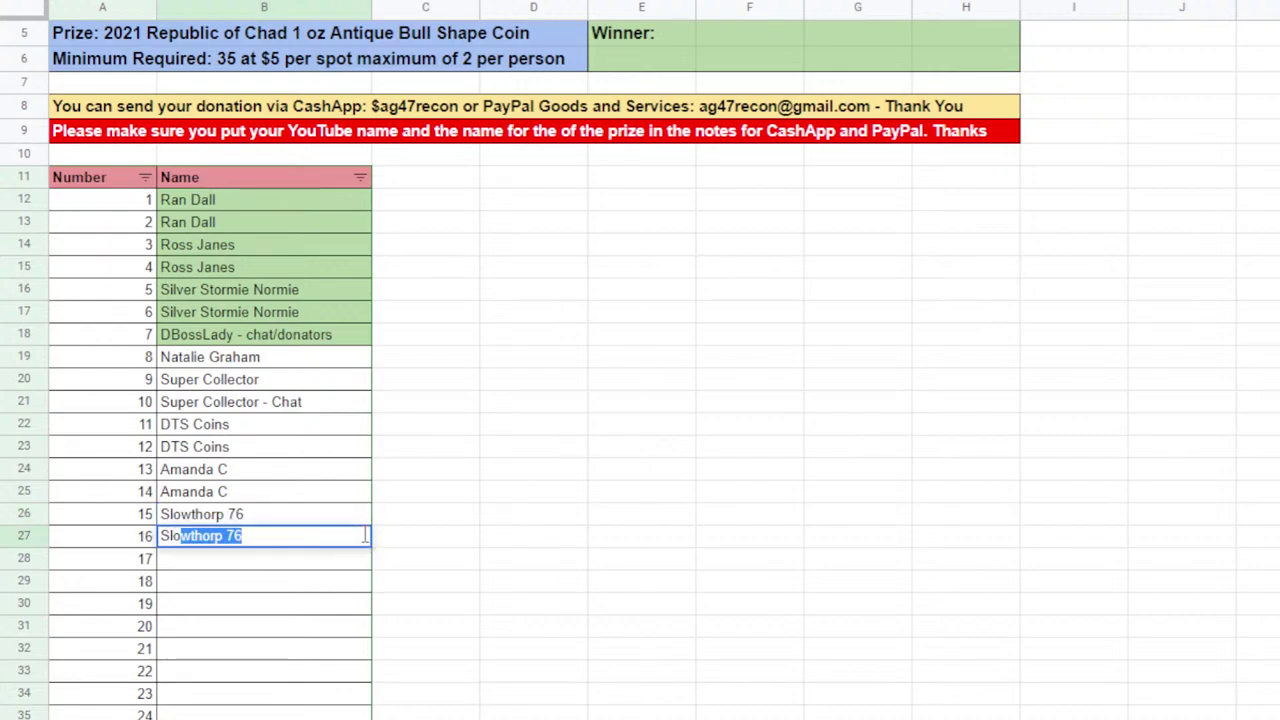
key("Return")
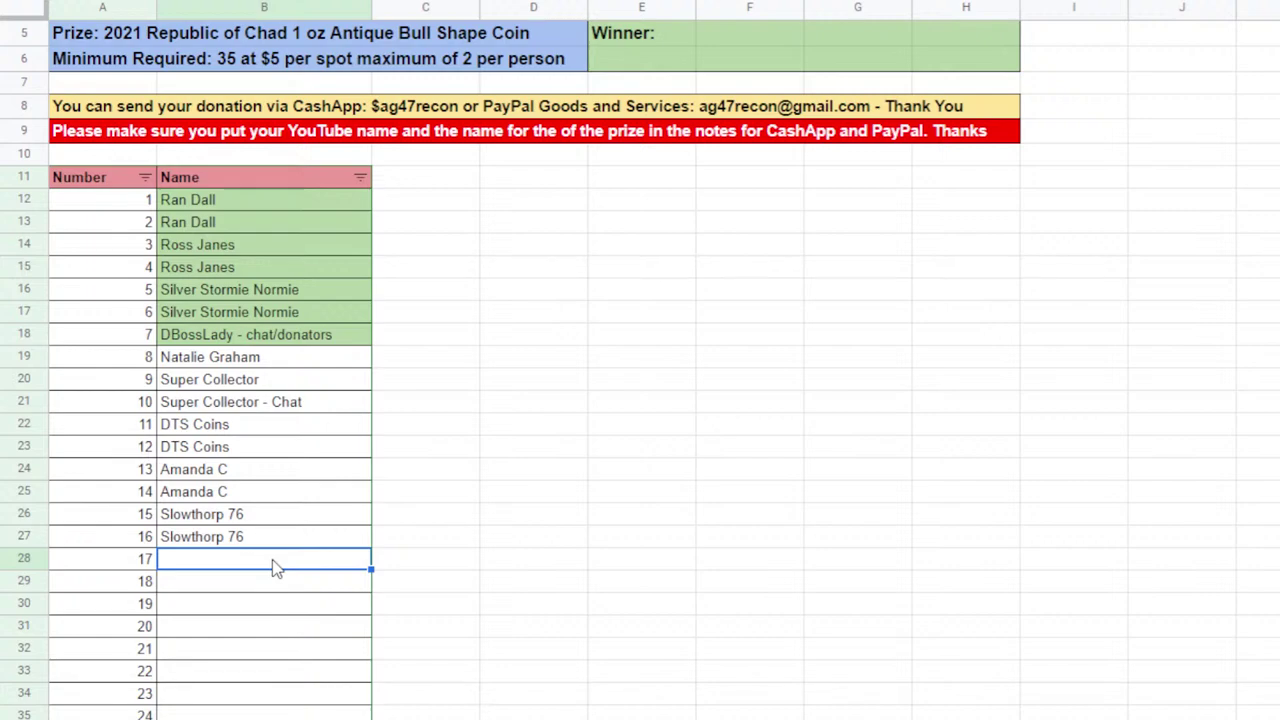
Enter another donor's name in spots 17 and 18 (B28 and B29), fixing a typo.
type("Mr M")
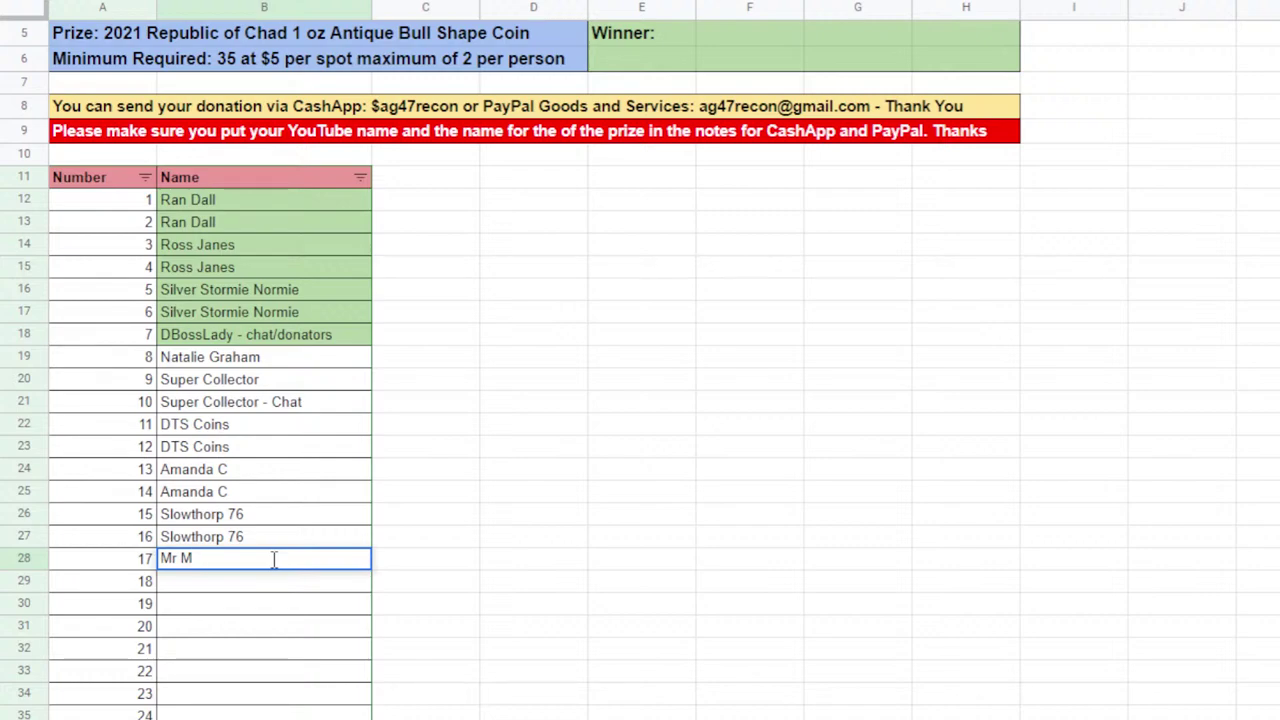
type("cway sr")
key("Return")
type("Mr Mcway sr")
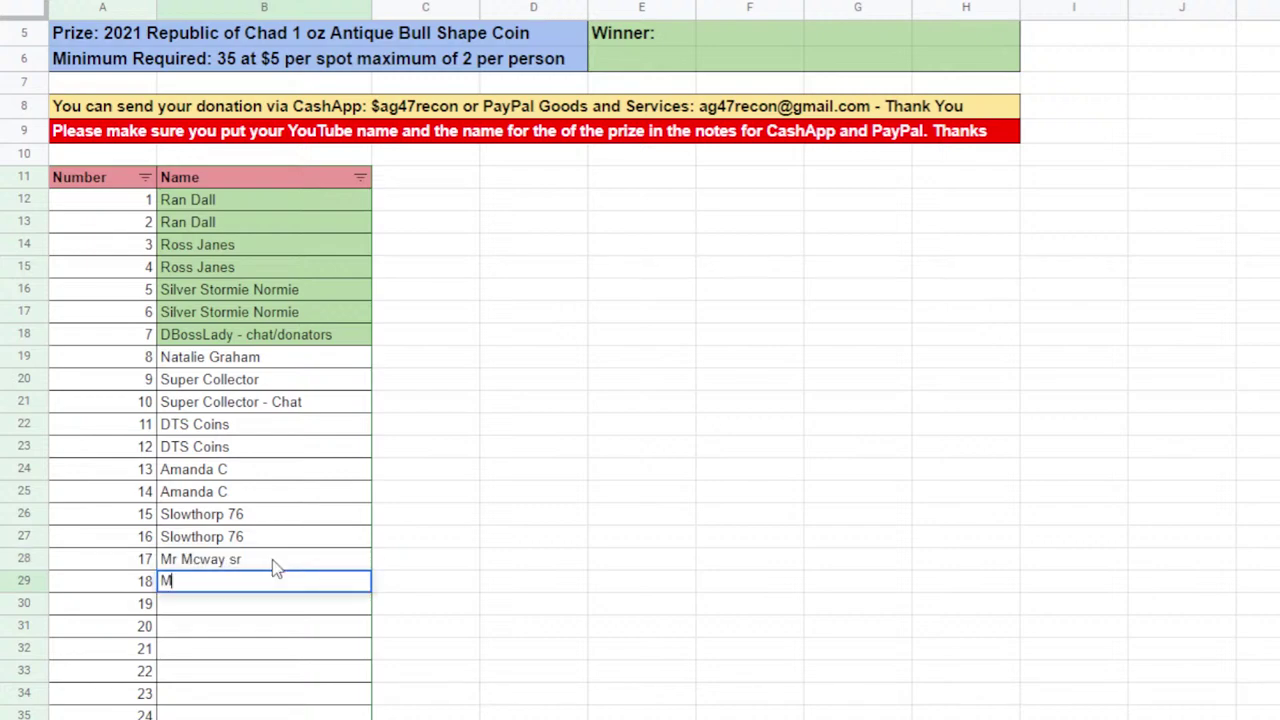
key("Return")
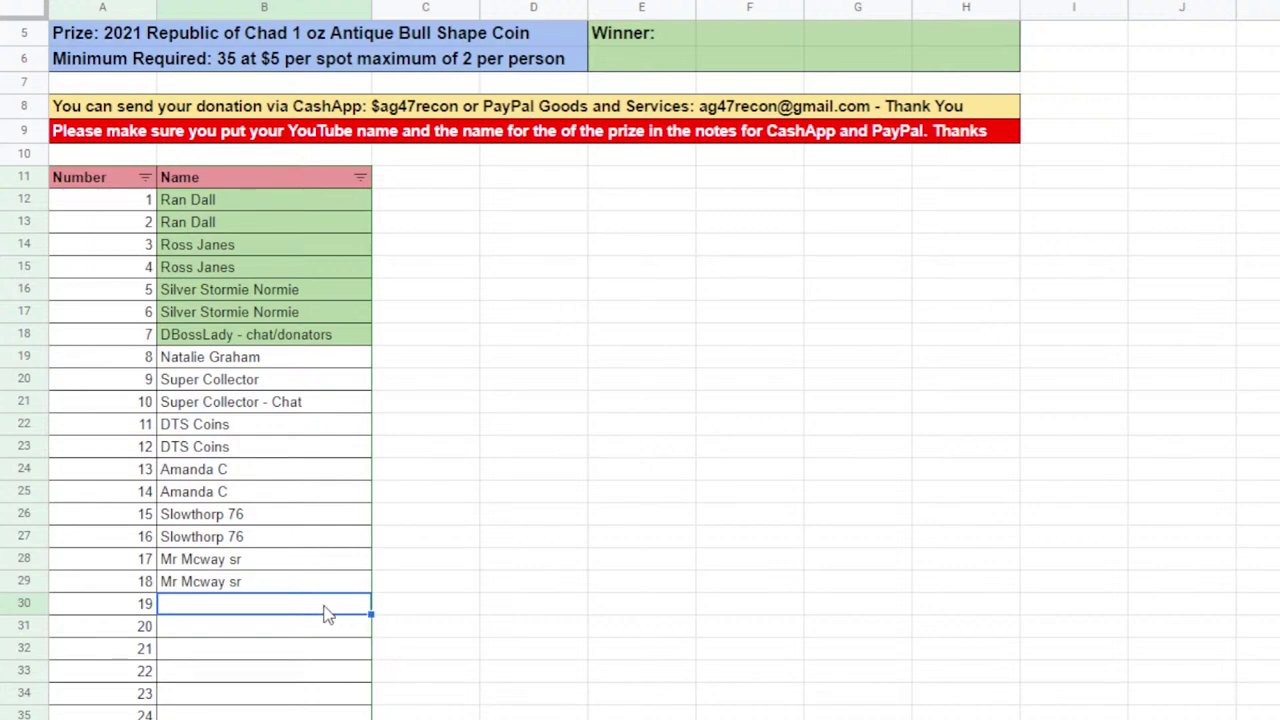
Clear mistyped text in B30, then enter the next donor's handle in spots 19 and 20.
type("Ax")
key("BackSpace")
key("BackSpace")
type("A")
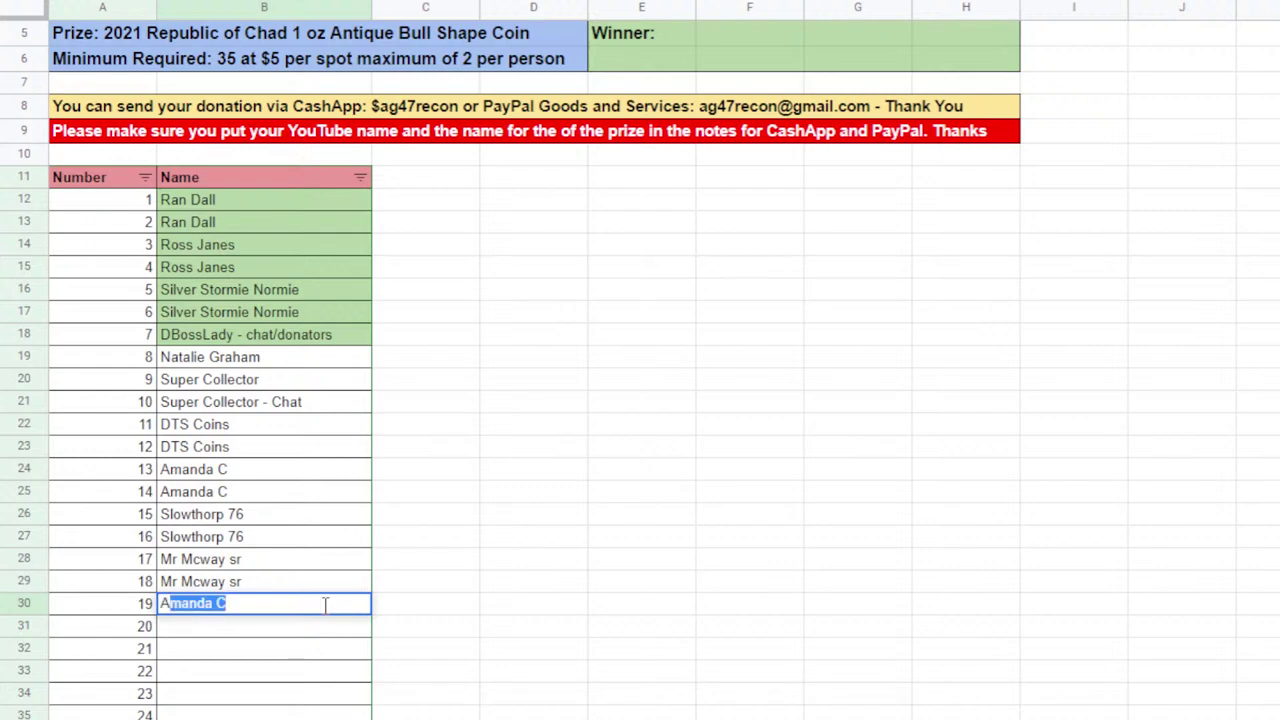
key("BackSpace")
key("BackSpace")
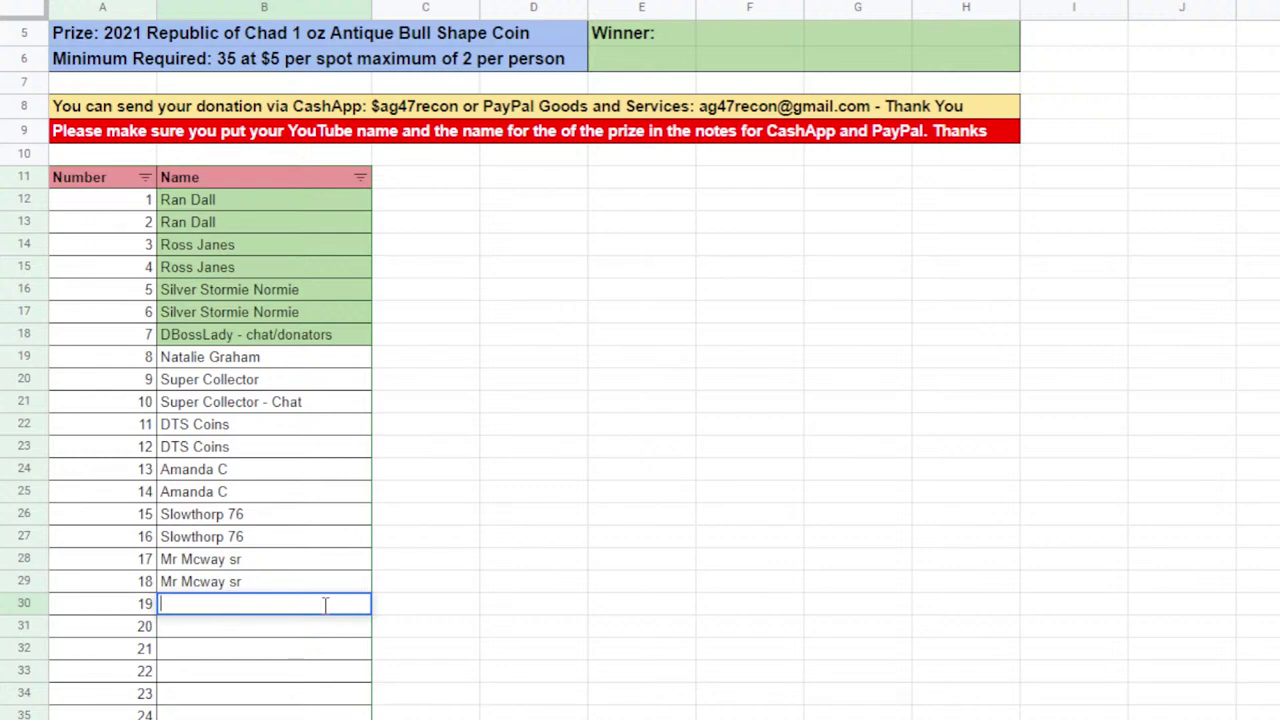
type("C")
key("BackSpace")
type("Scoop")
key("Return")
type("Scoop")
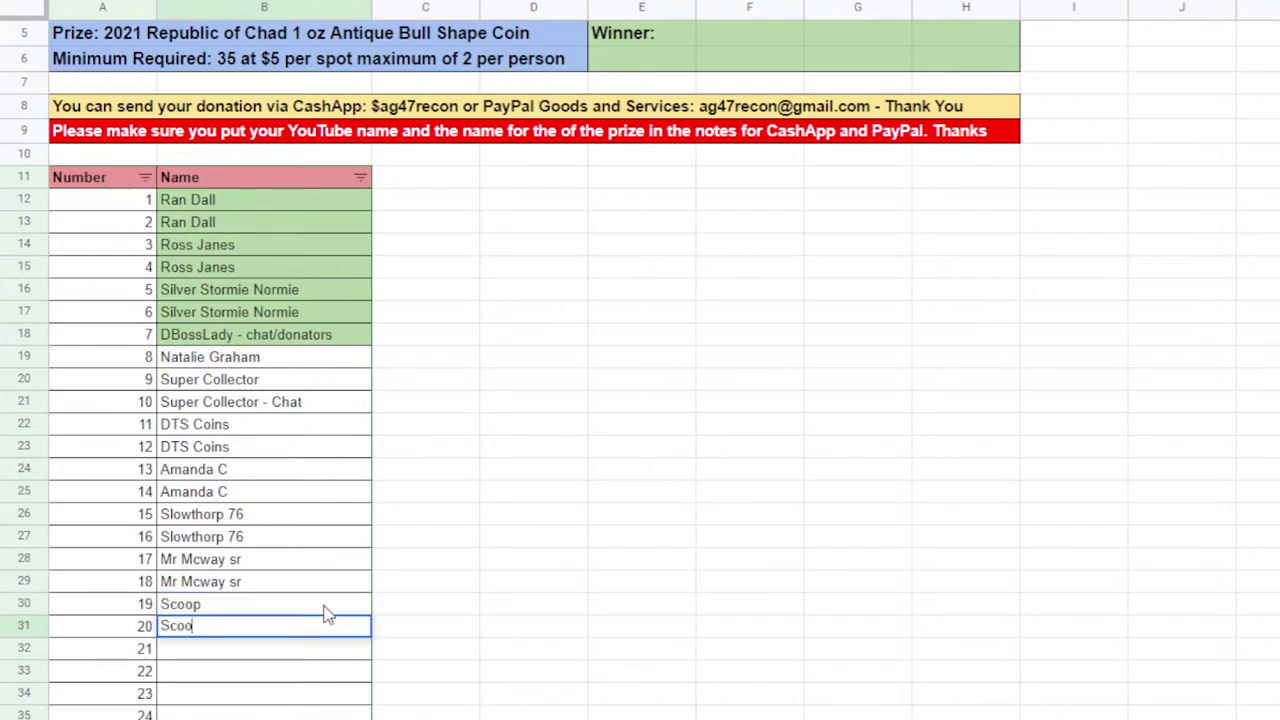
key("Return")
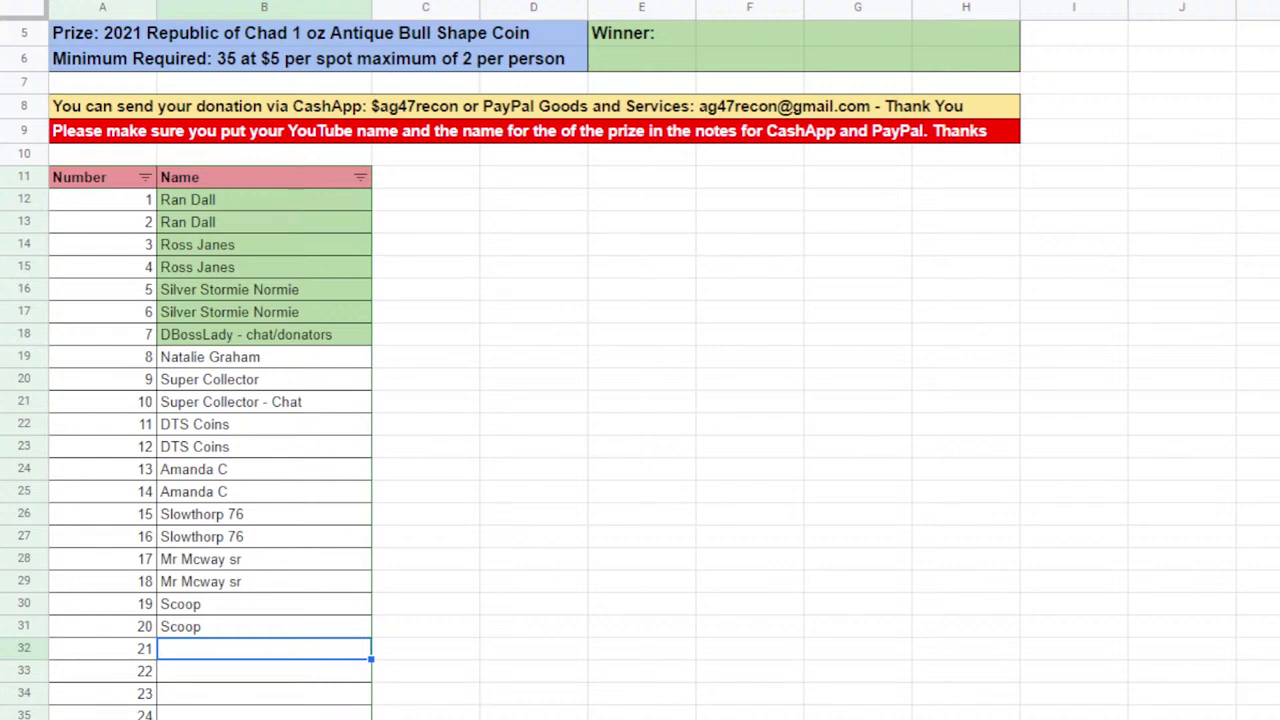
Enter another donor's name in spots 21 and 22 (B32, B33), then select names B19:B33.
type("Angry ")
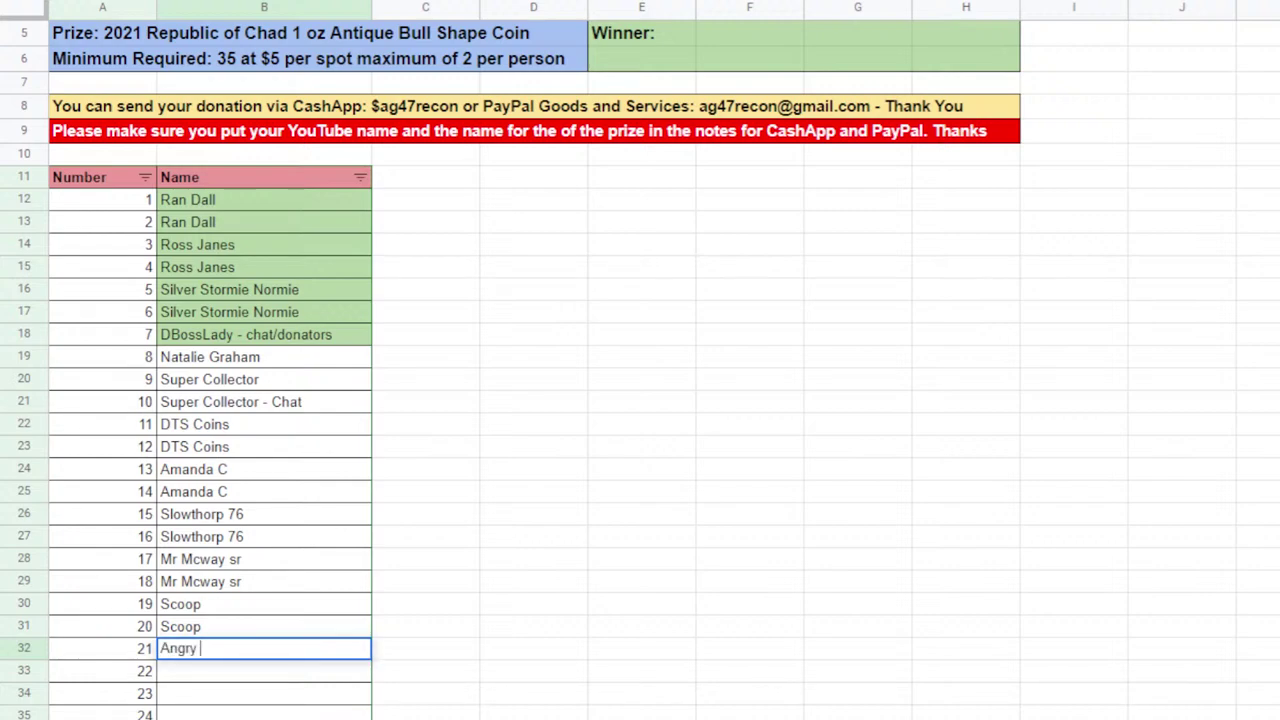
type("Warrior Tacklbox")
key("Return")
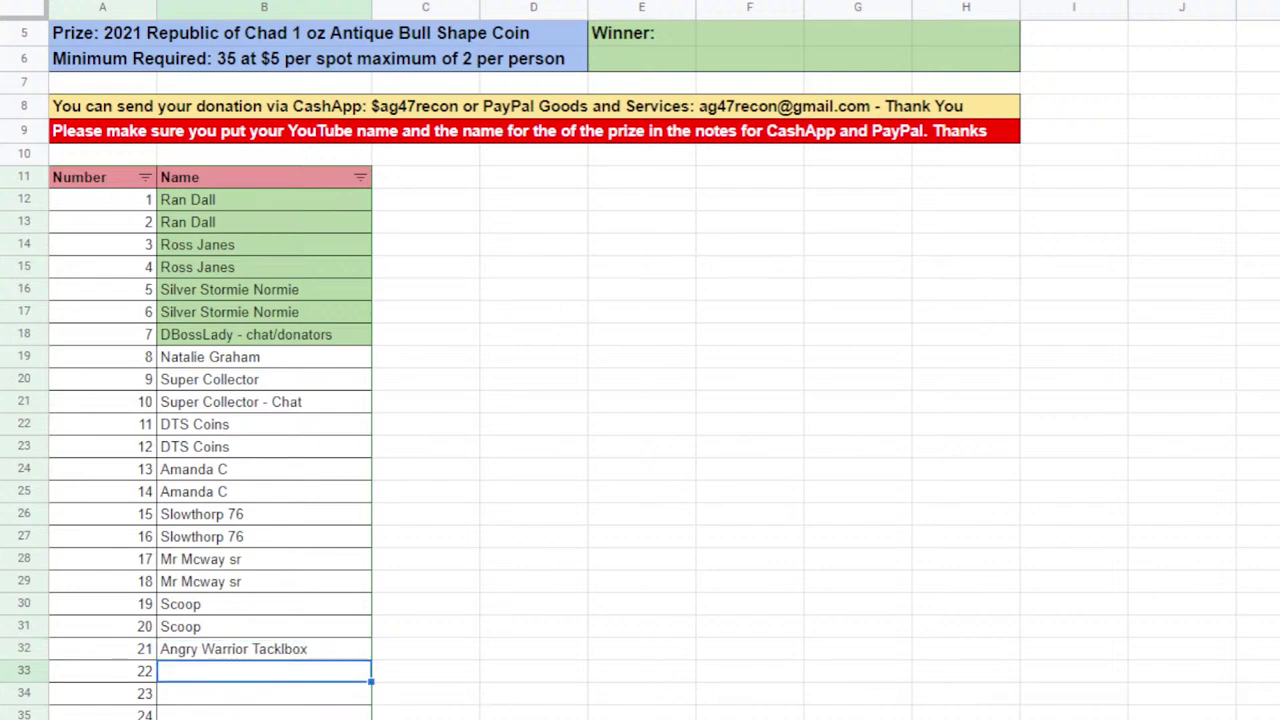
type("An")
key("Return")
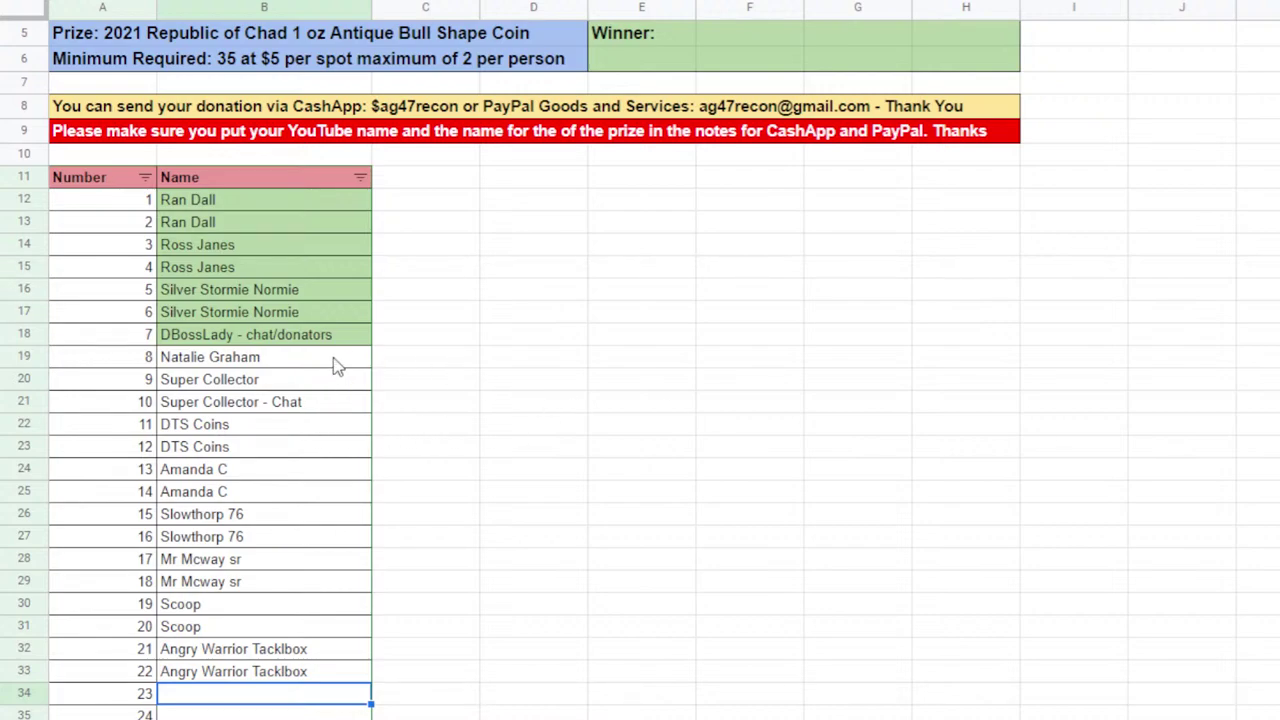
left_click_drag(333, 360, 337, 672)
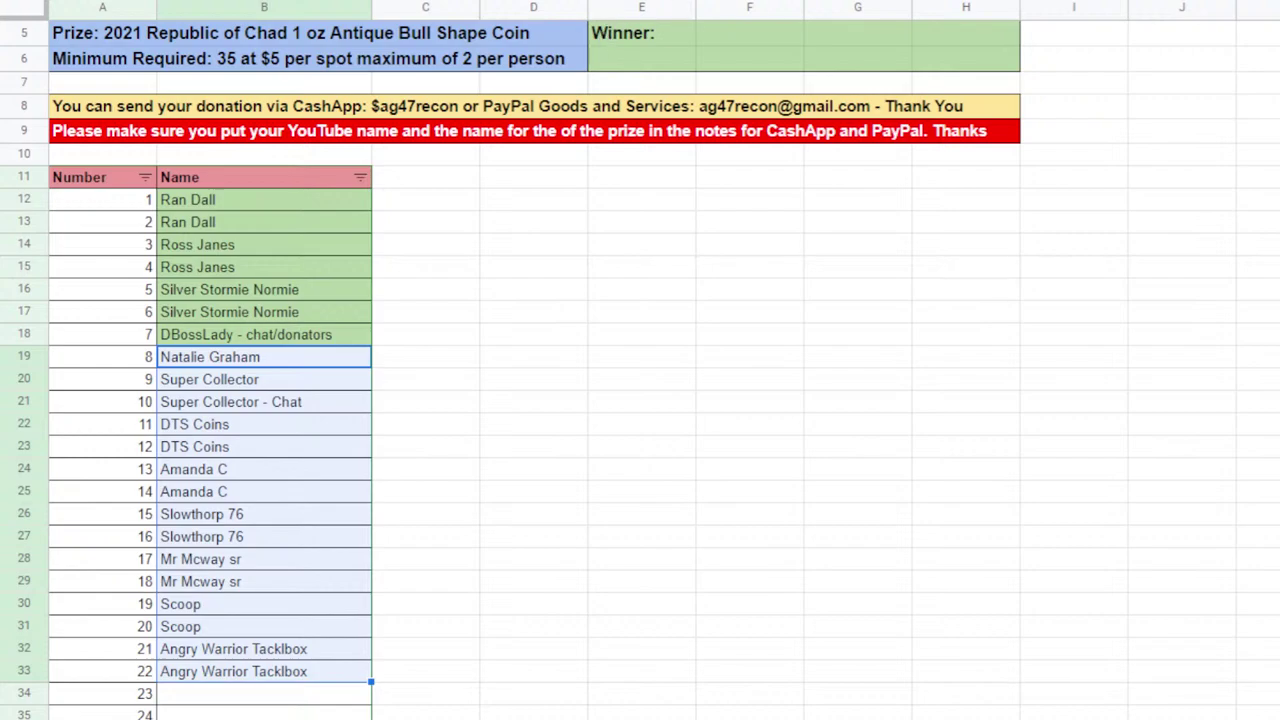
Fill the selected name cells B19:B33 (spots 8–22) with light green.
left_click(760, 0)
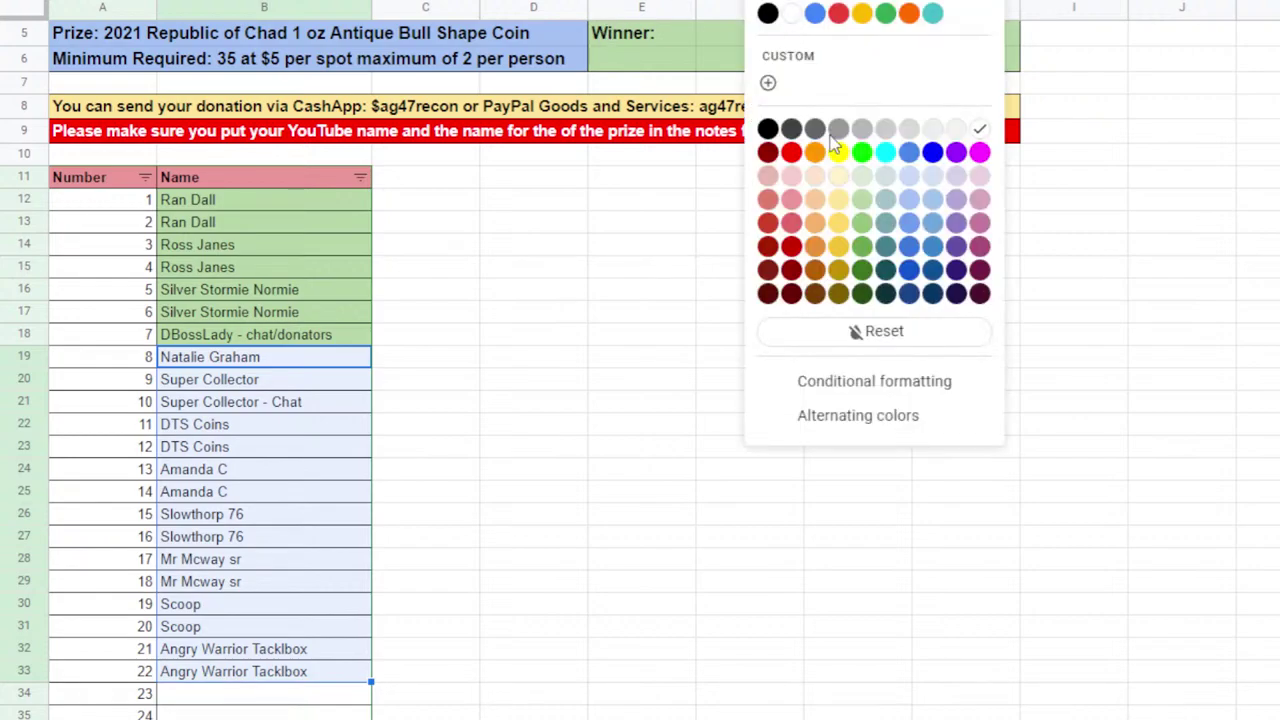
left_click(858, 204)
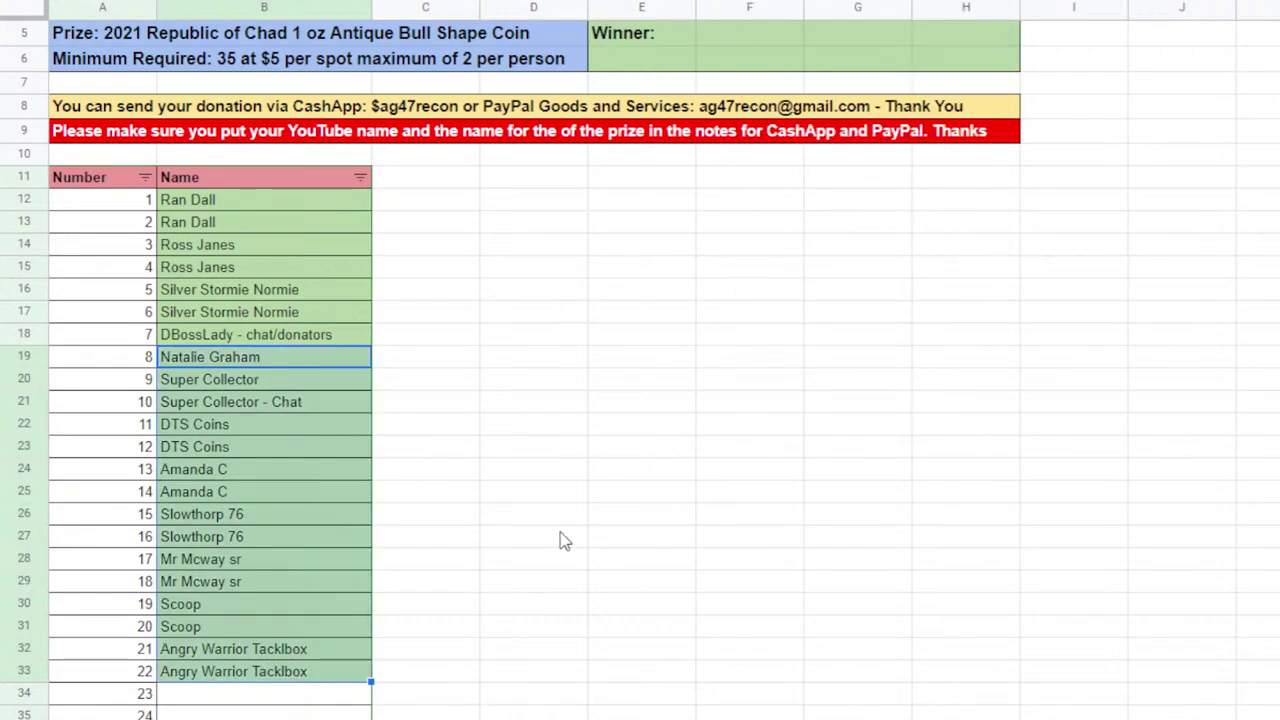
left_click(566, 537)
scroll(563, 540, "down", 4)
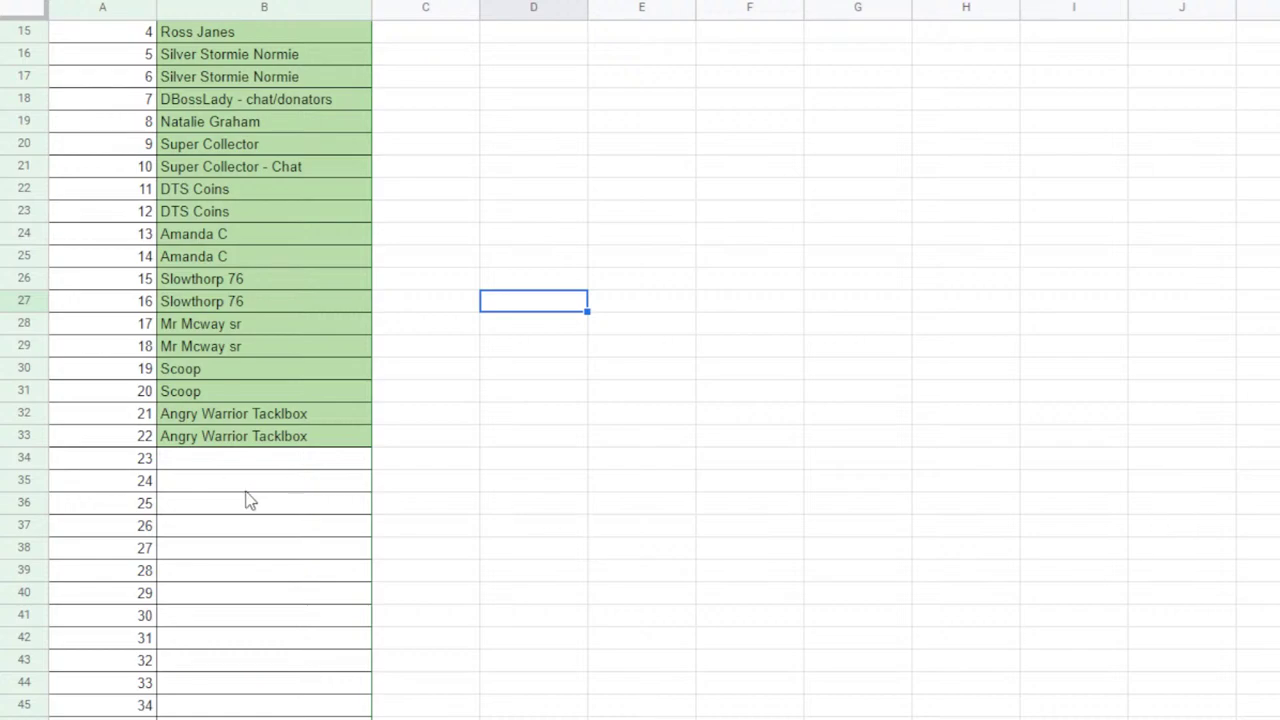
scroll(250, 501, "up", 2)
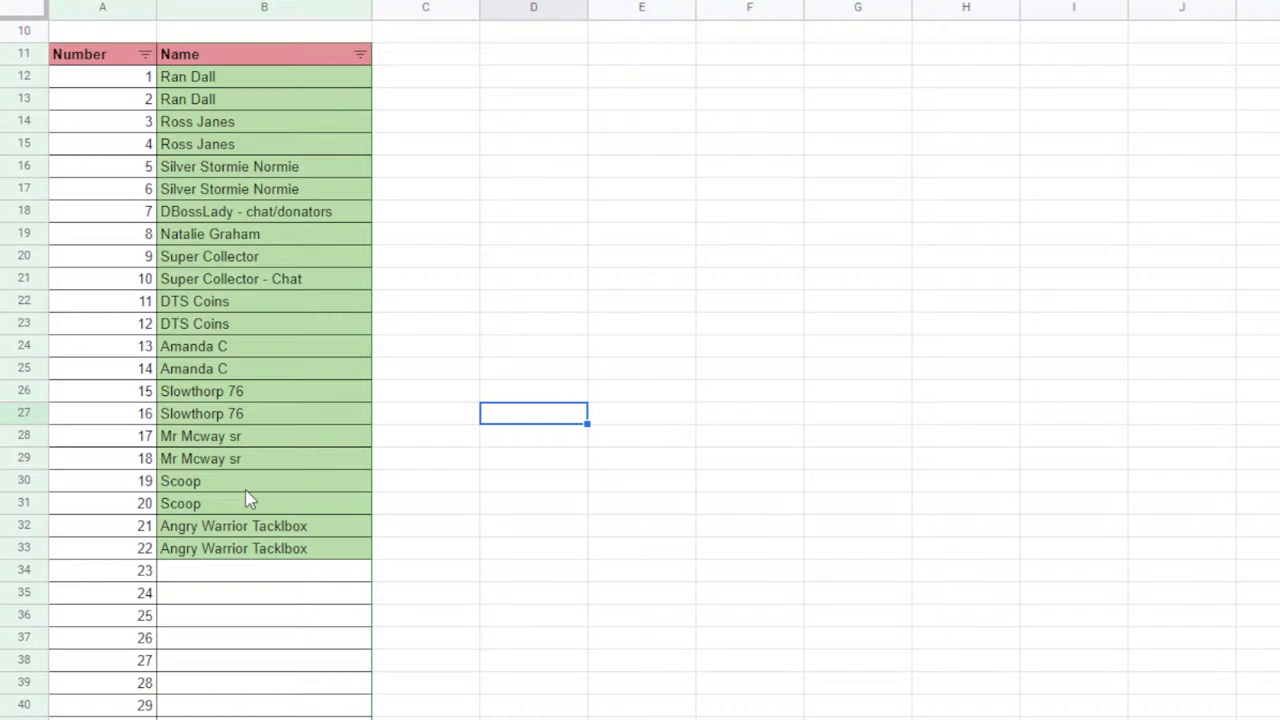
Enter the next donor's name in B34 and B35 for spots 23 and 24, then open Fill color for both cells.
left_click(253, 572)
type("C")
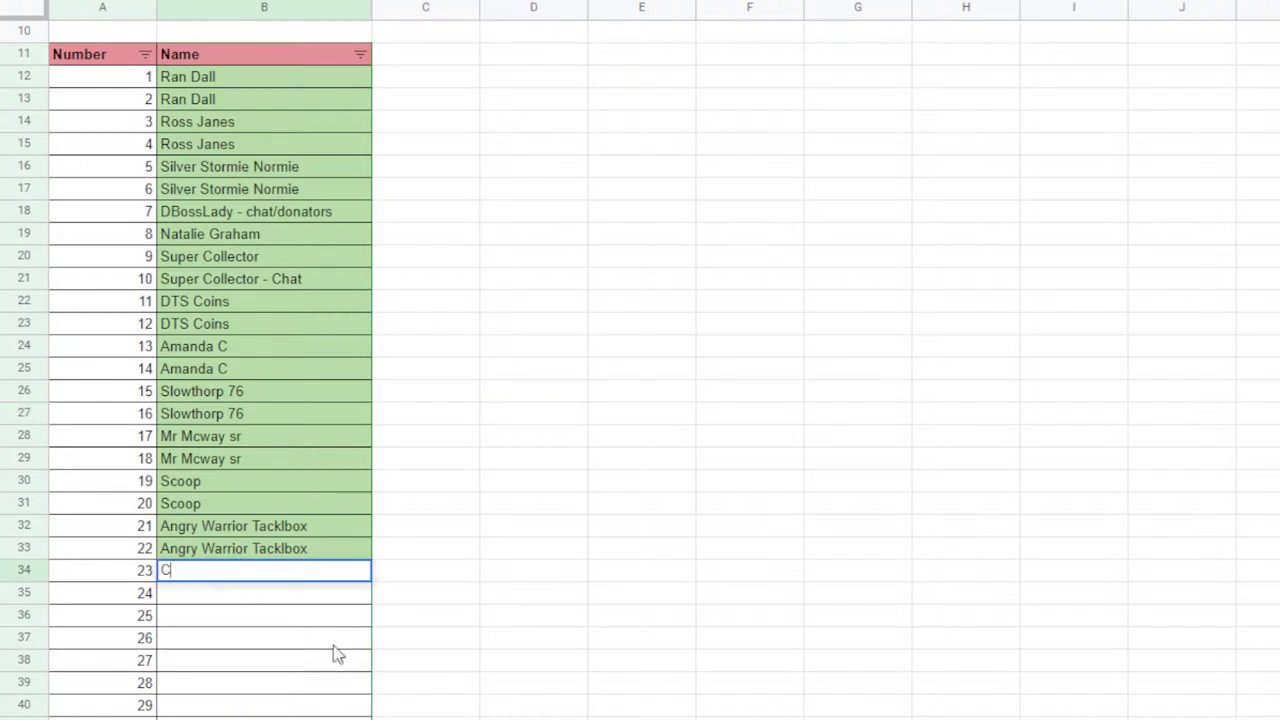
type("oyote")
key("Return")
type("Co")
key("Return")
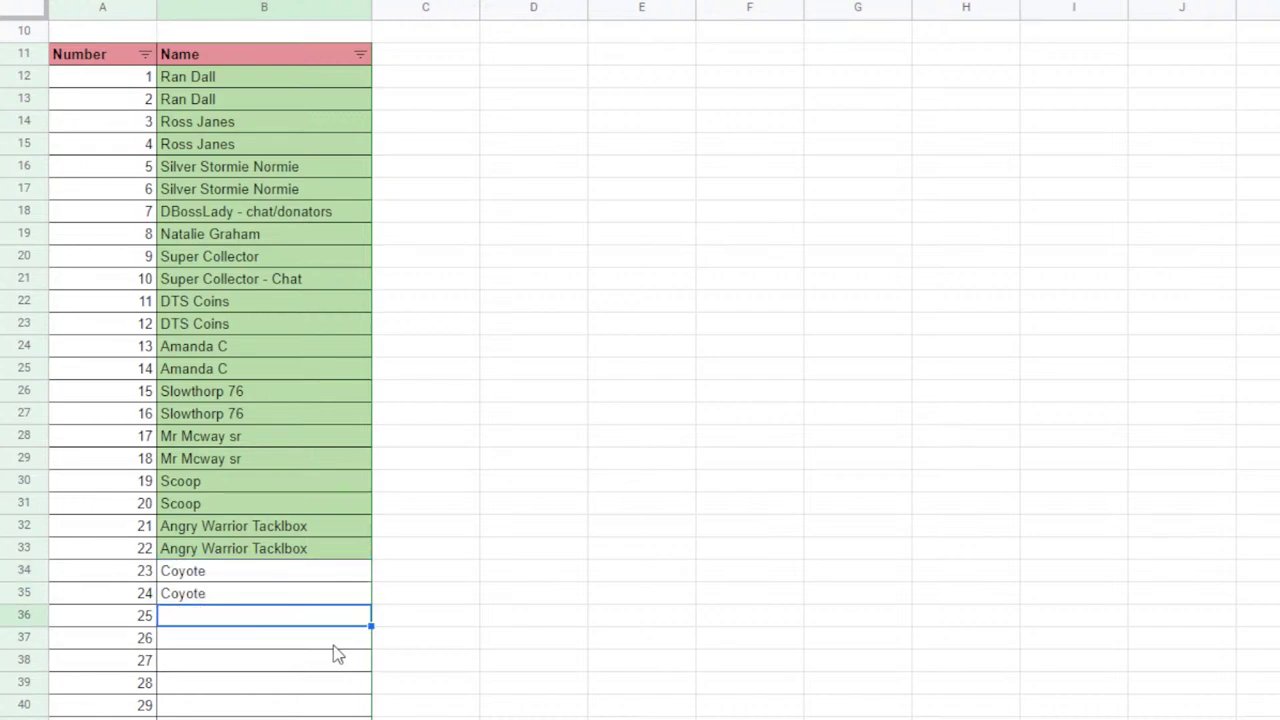
left_click_drag(322, 576, 323, 593)
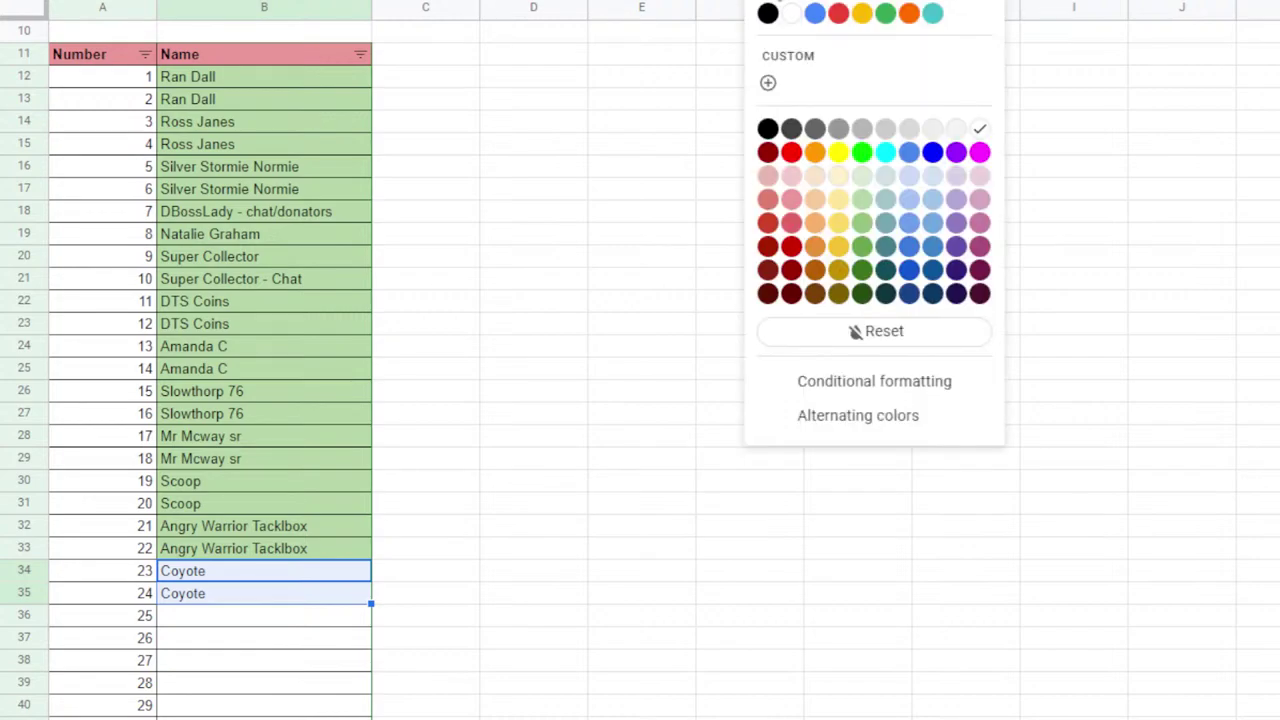
left_click(860, 210)
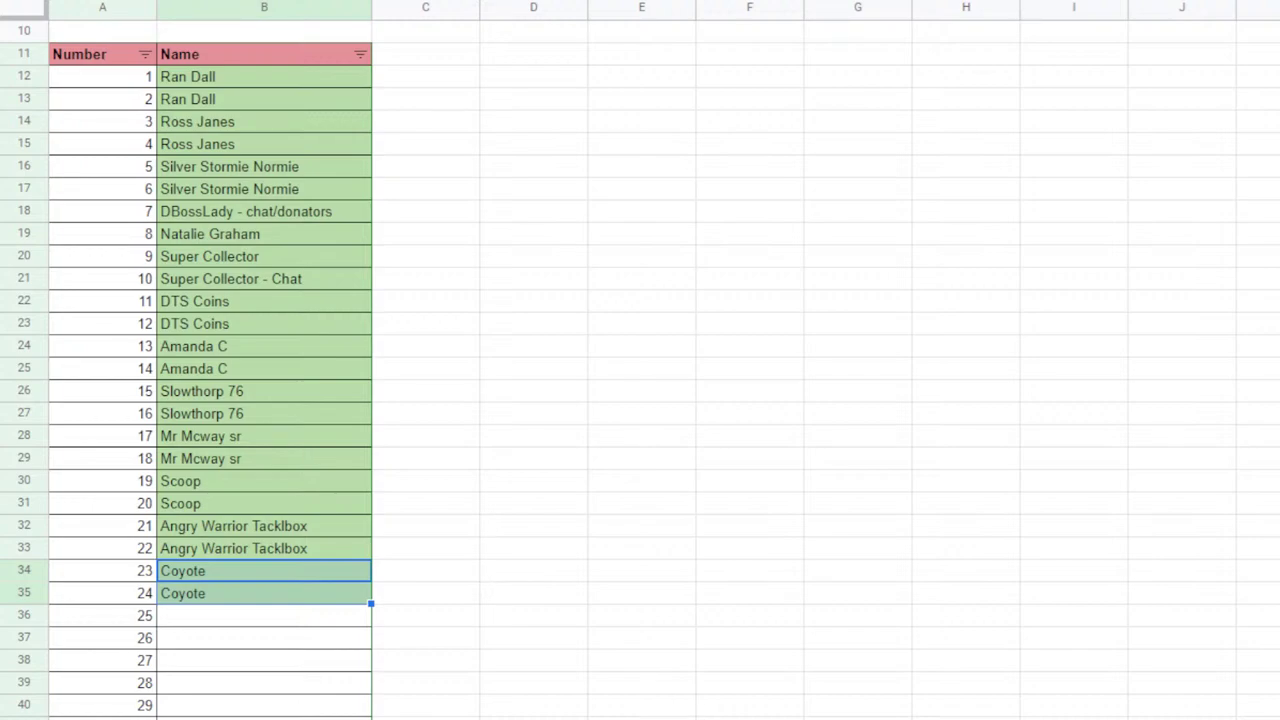
Enter another donor's name in B36 and B37 for spots 25 and 26.
scroll(671, 483, "down", 2)
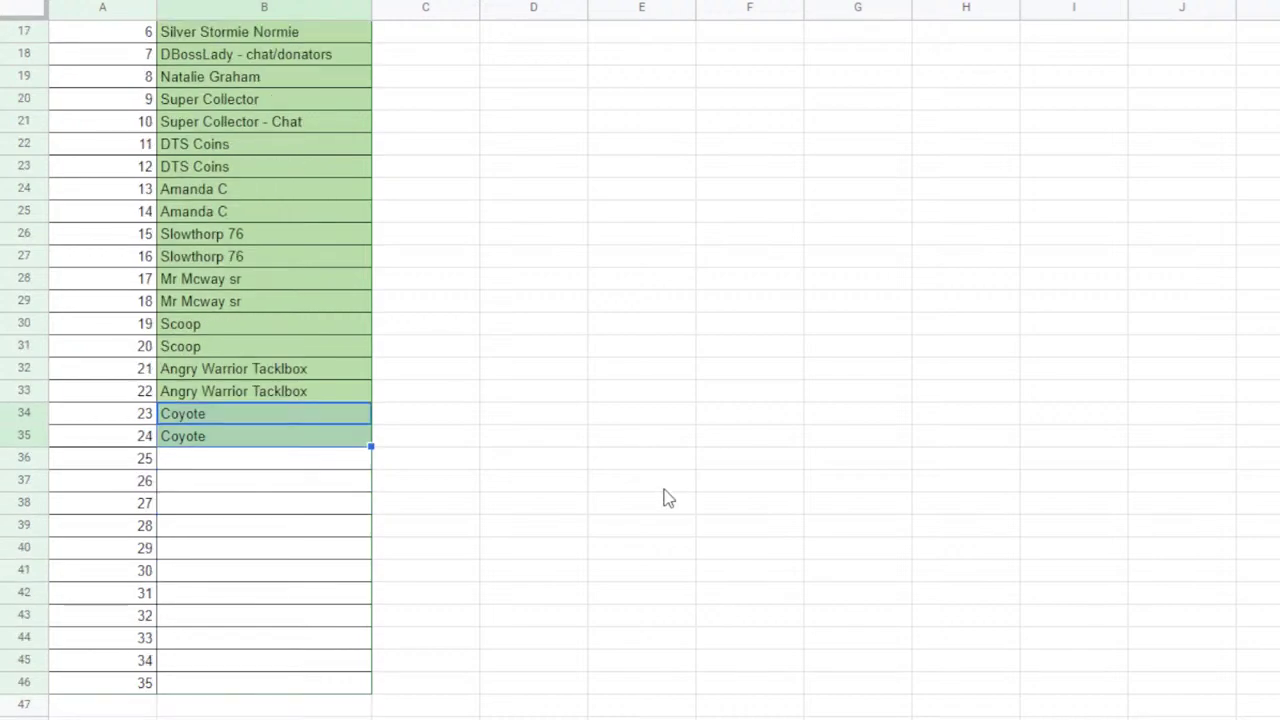
left_click(256, 462)
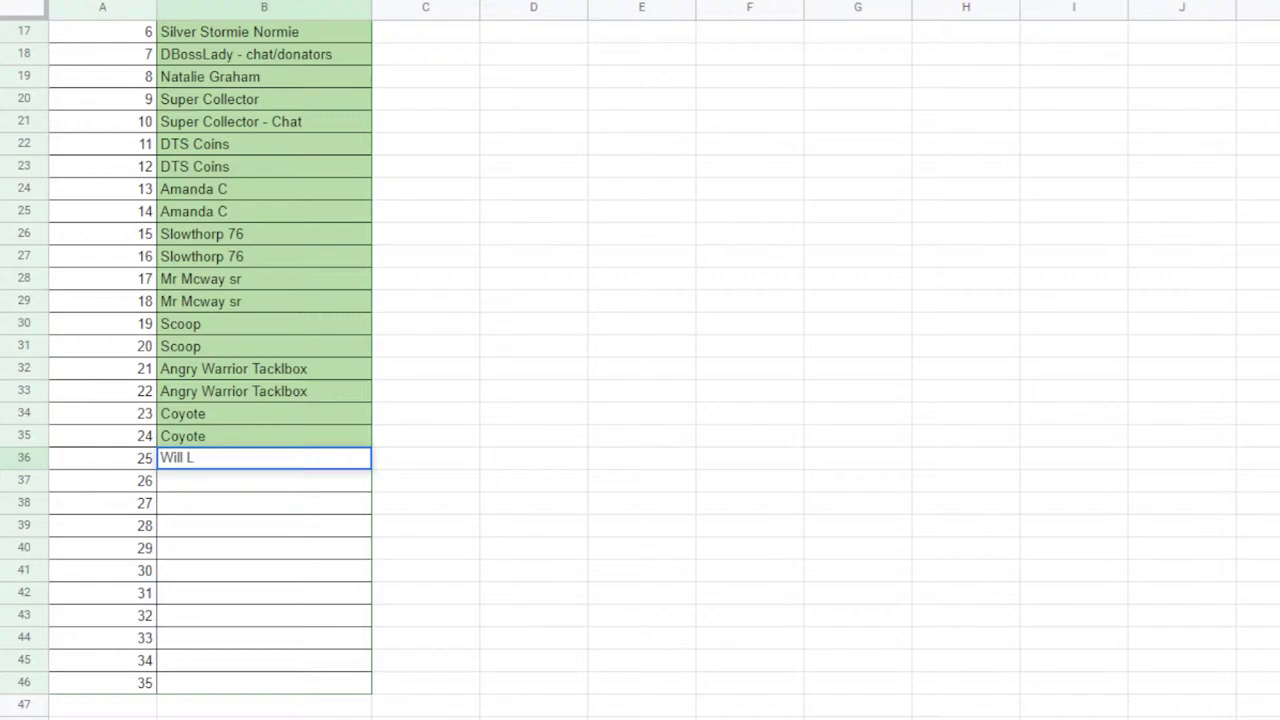
key("Return")
type("Wil")
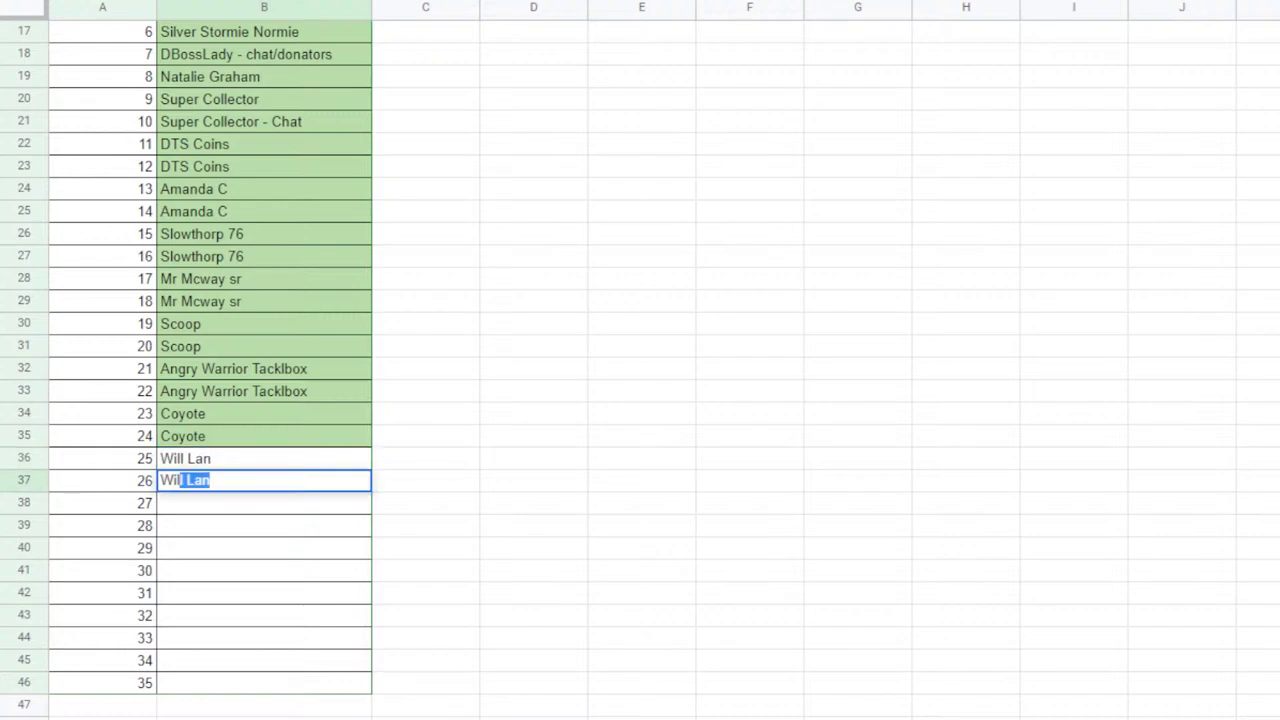
key("Return")
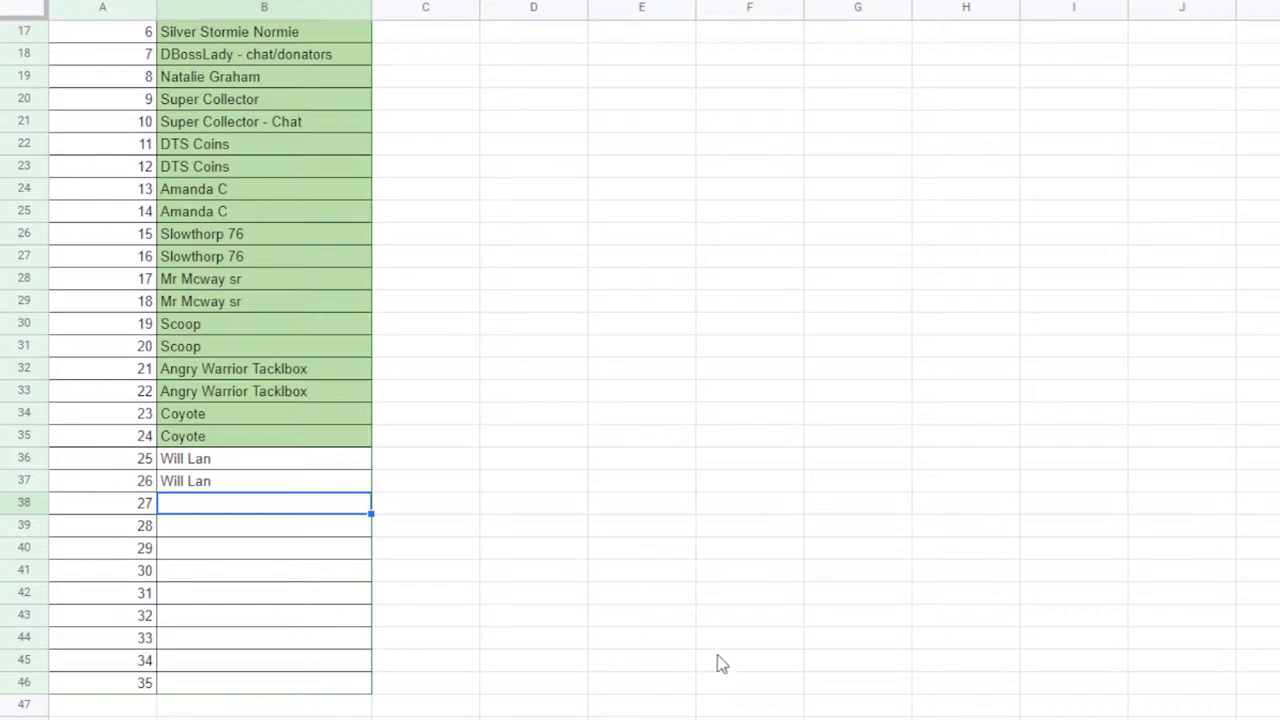
Fill cells B36:B37 light green.
left_click_drag(284, 463, 285, 490)
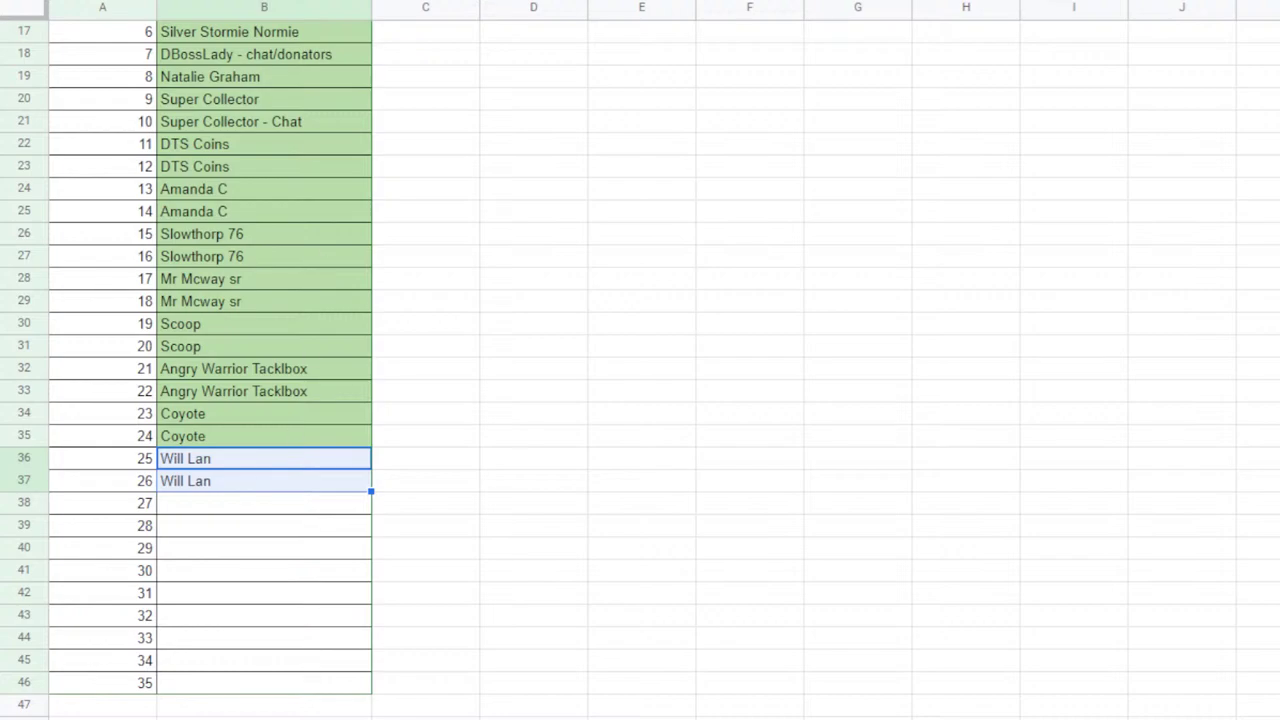
left_click(775, 1)
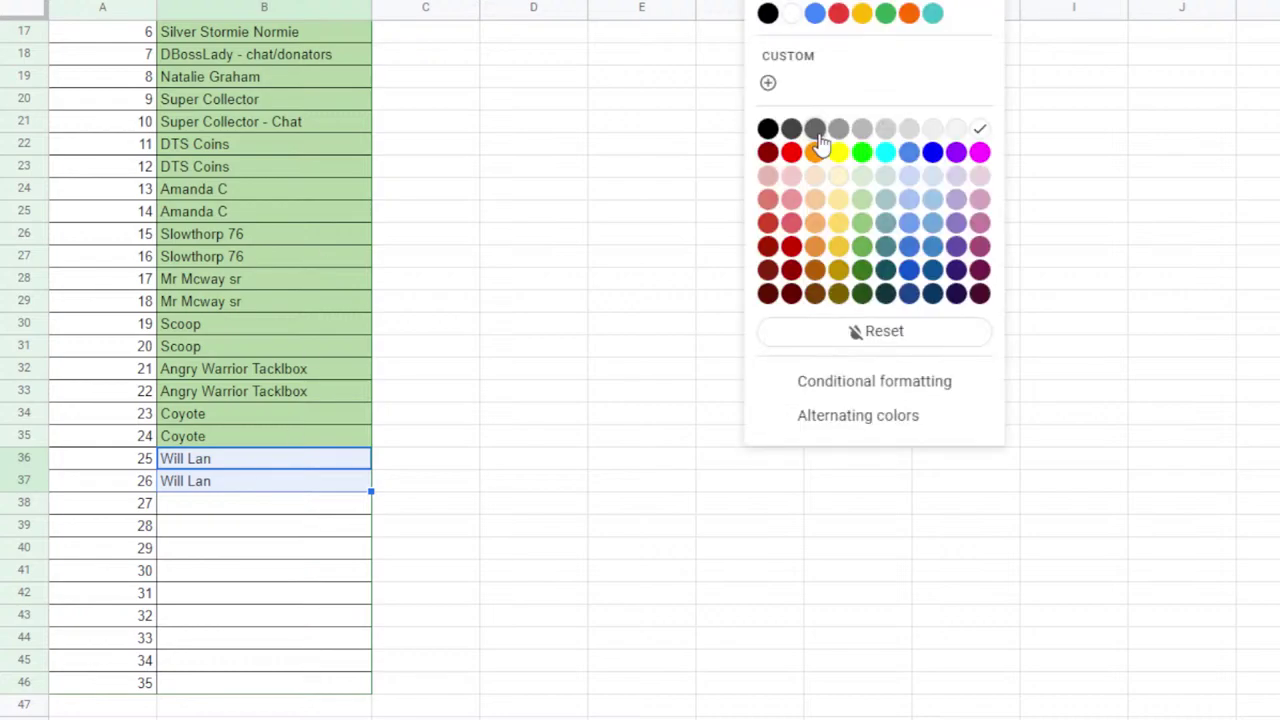
left_click(864, 200)
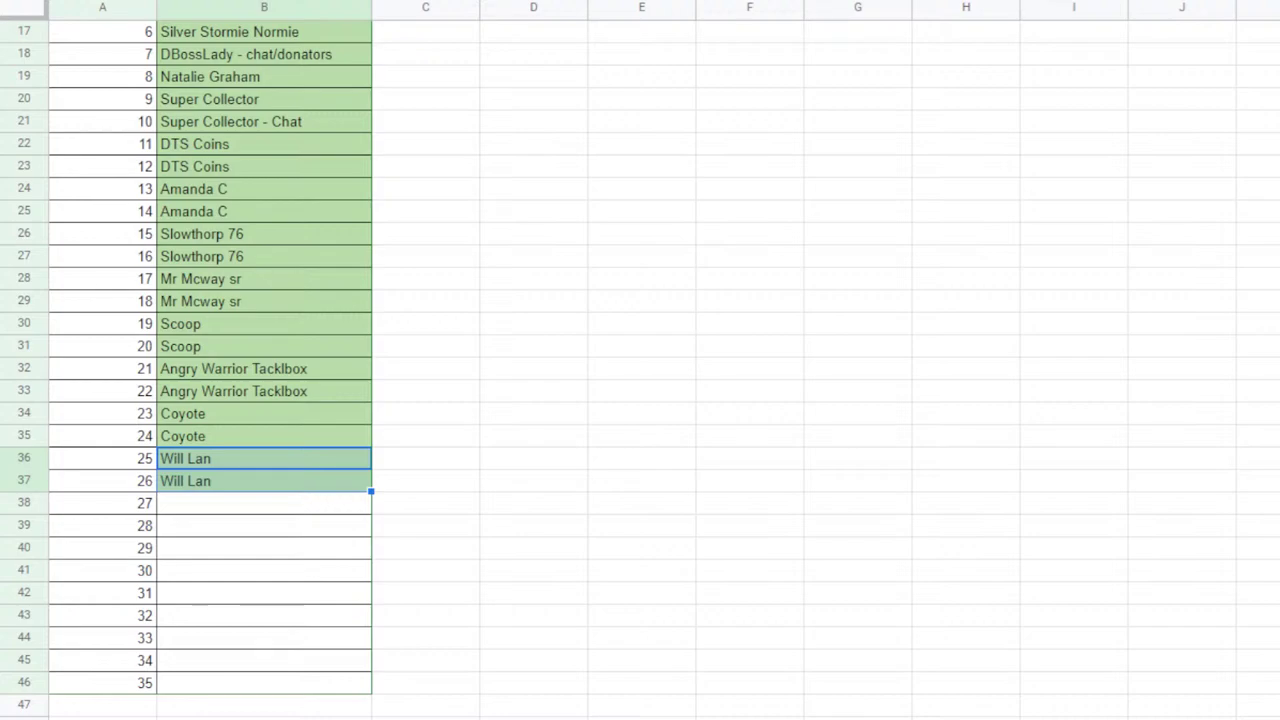
Delete the five empty rows 42–46 (spots 31–35) and review the trimmed list.
left_click_drag(23, 600, 14, 680)
right_click(14, 680)
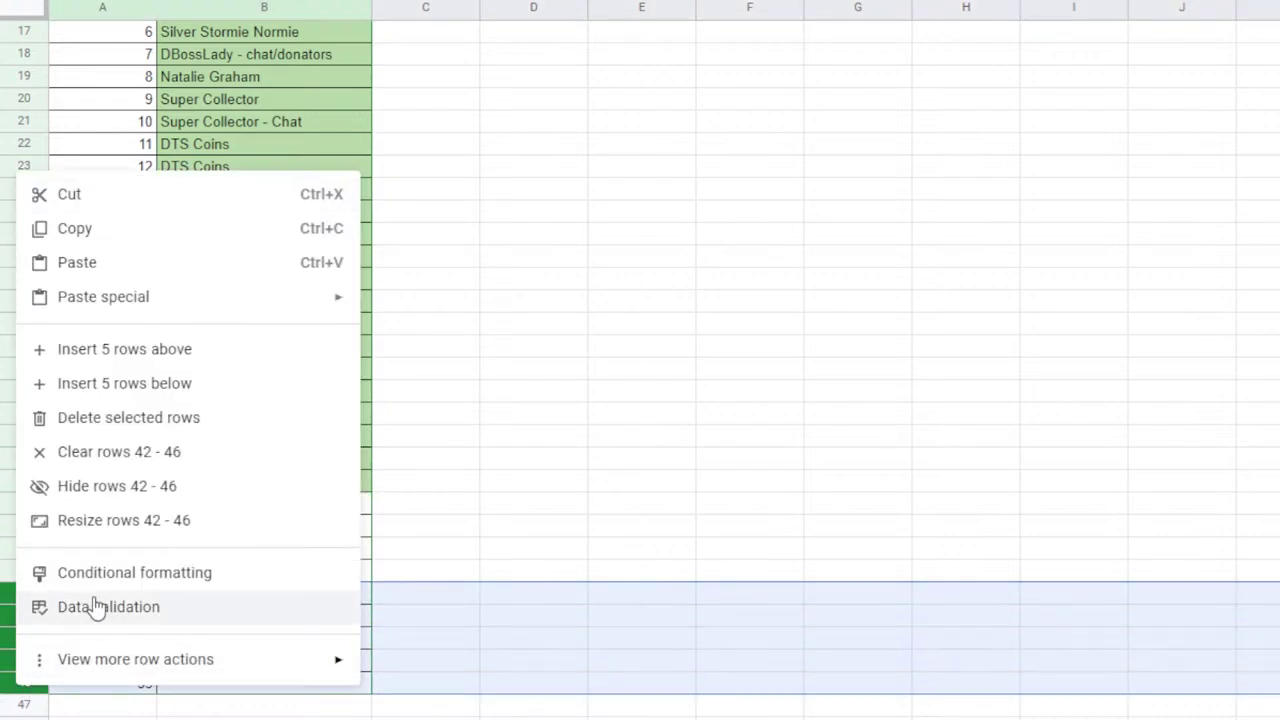
left_click(158, 420)
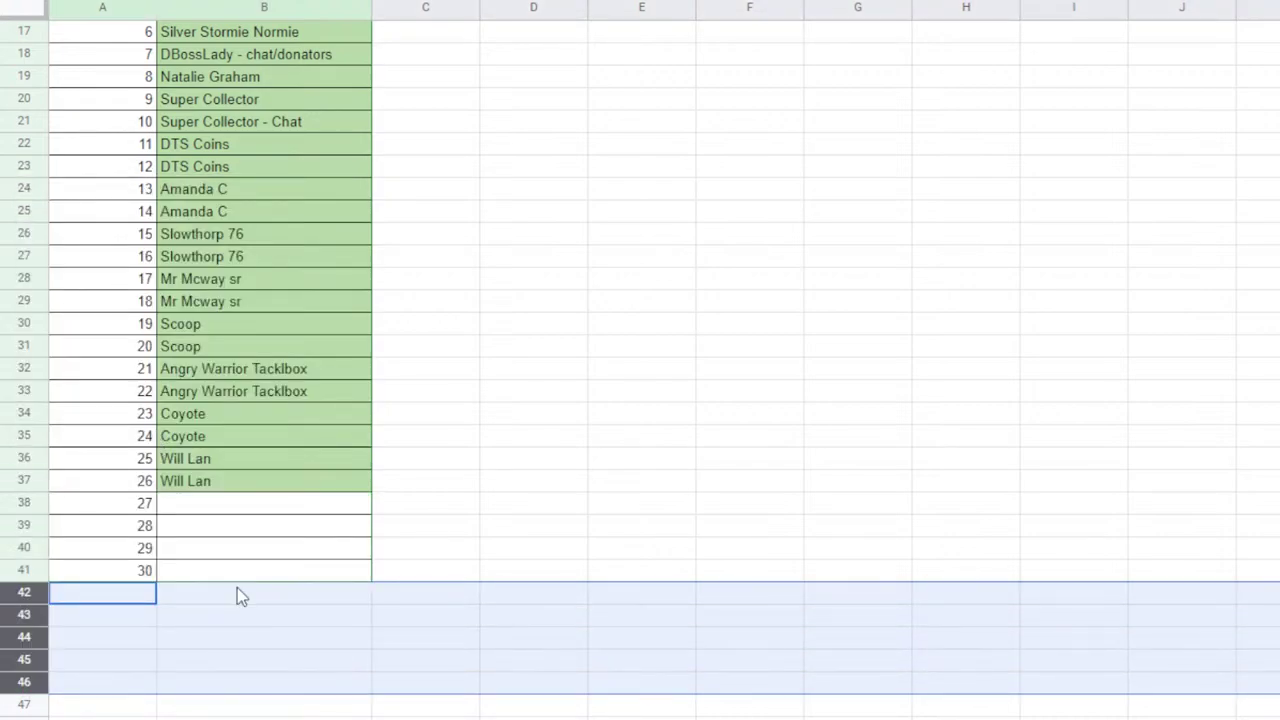
left_click(615, 506)
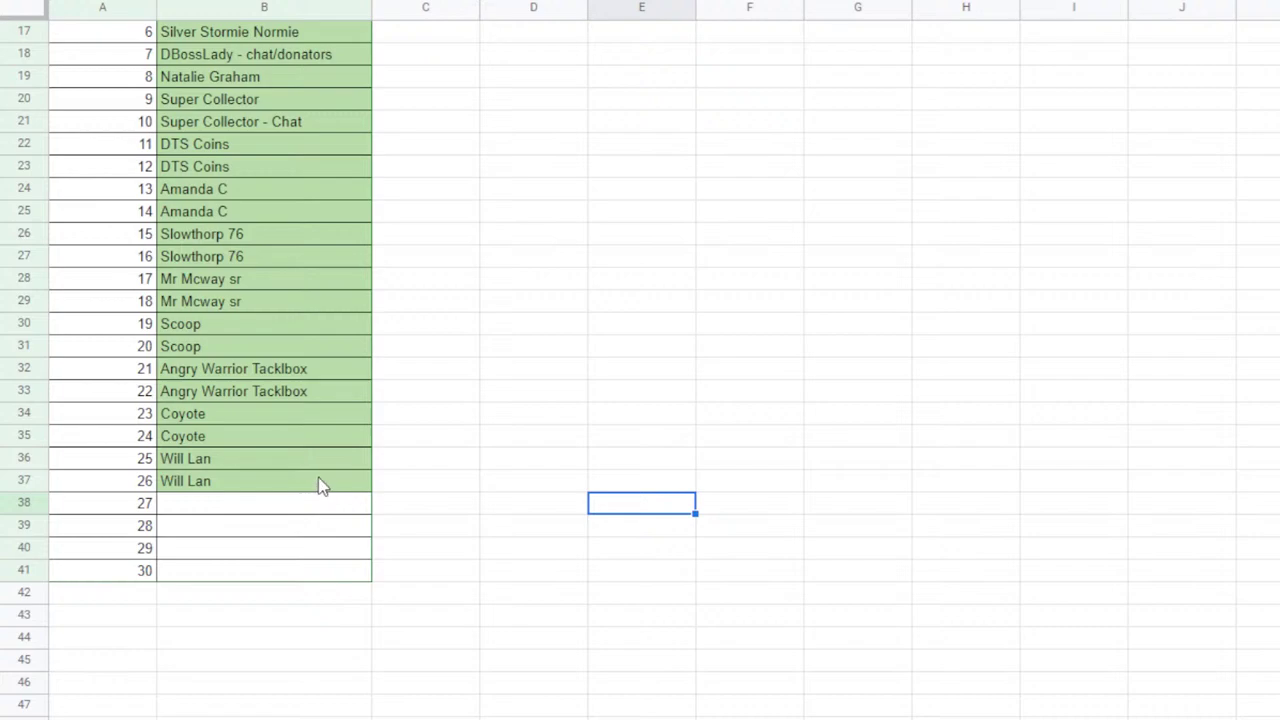
scroll(320, 486, "up", 4)
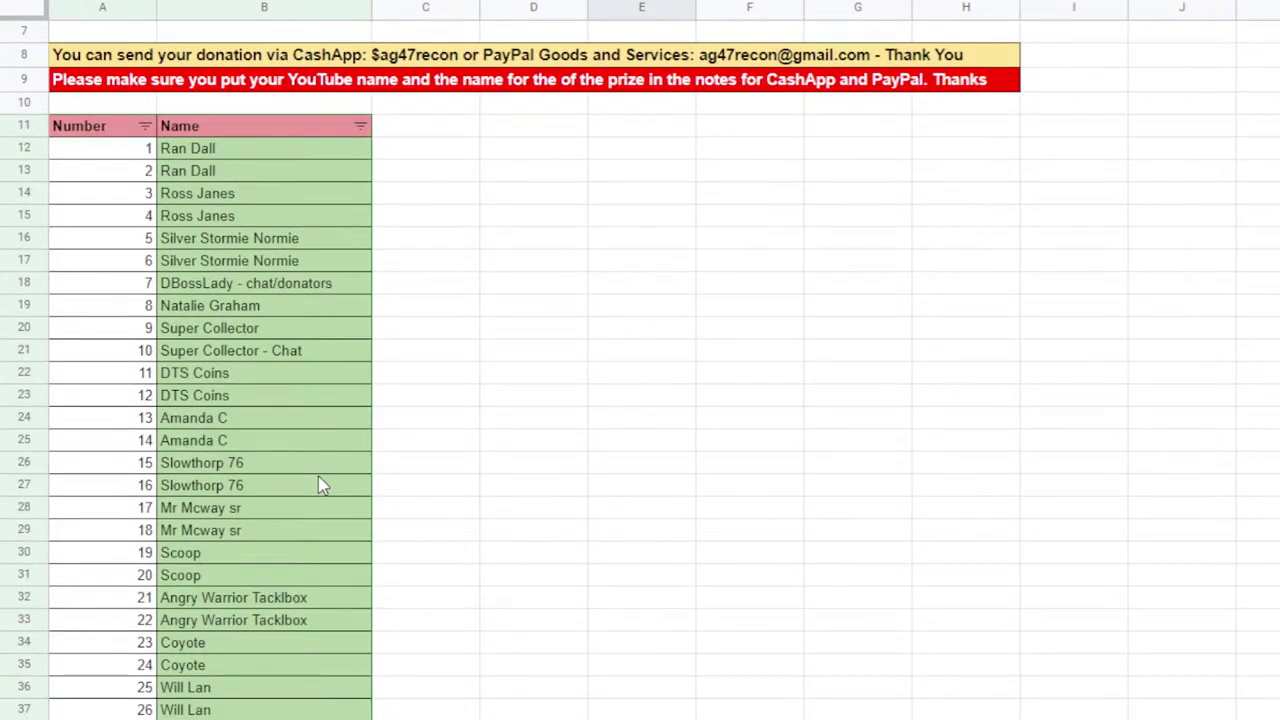
scroll(320, 486, "up", 3)
scroll(320, 486, "down", 5)
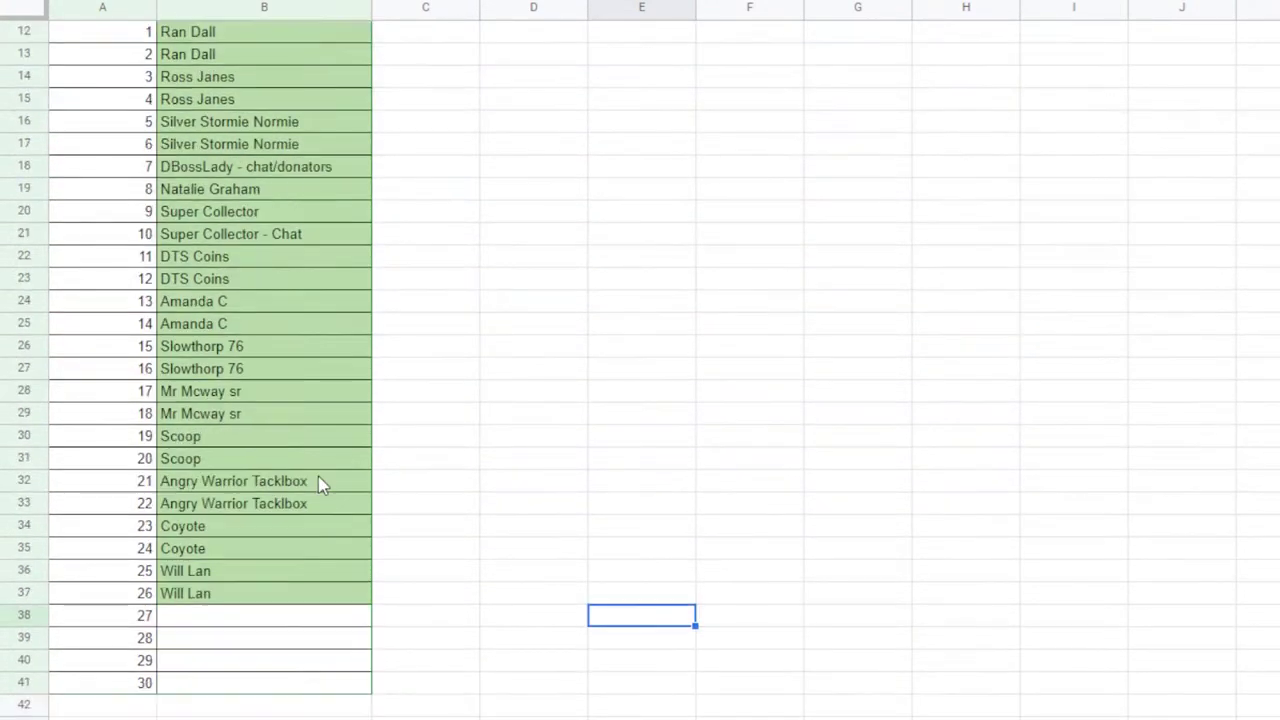
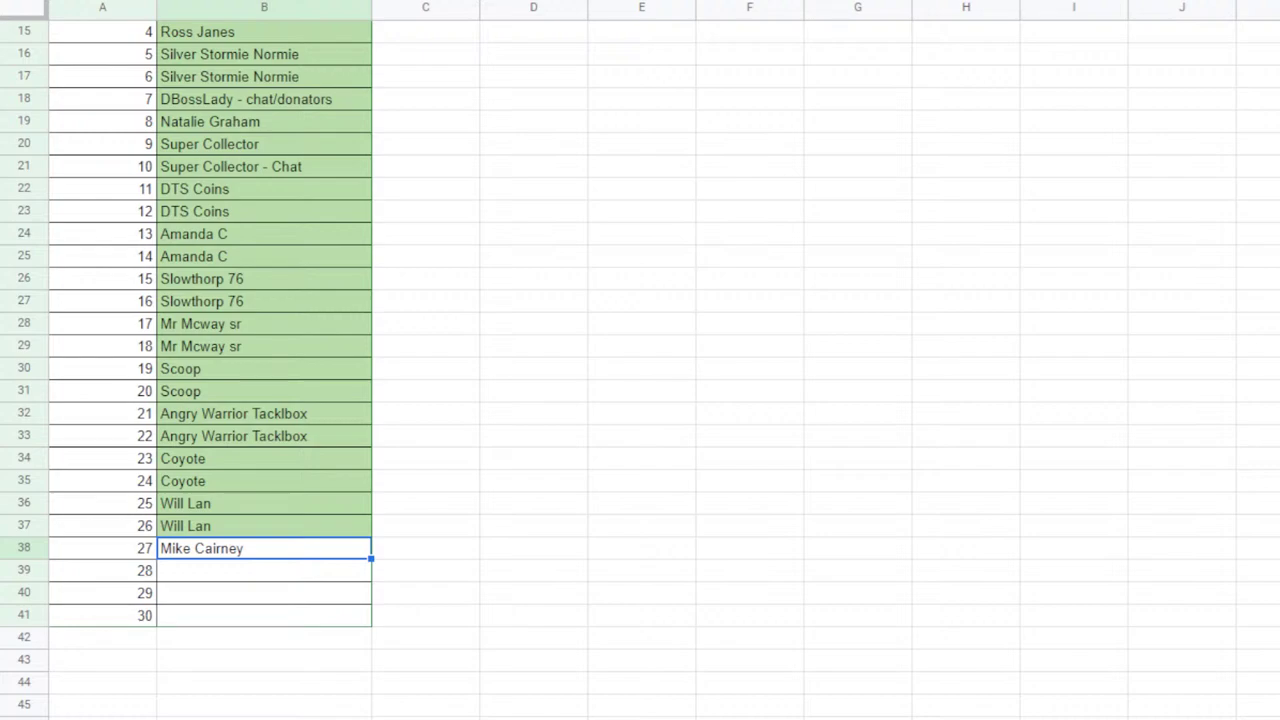
Shade entry 27's name cell, B38, light green from the Fill color palette.
left_click(864, 210)
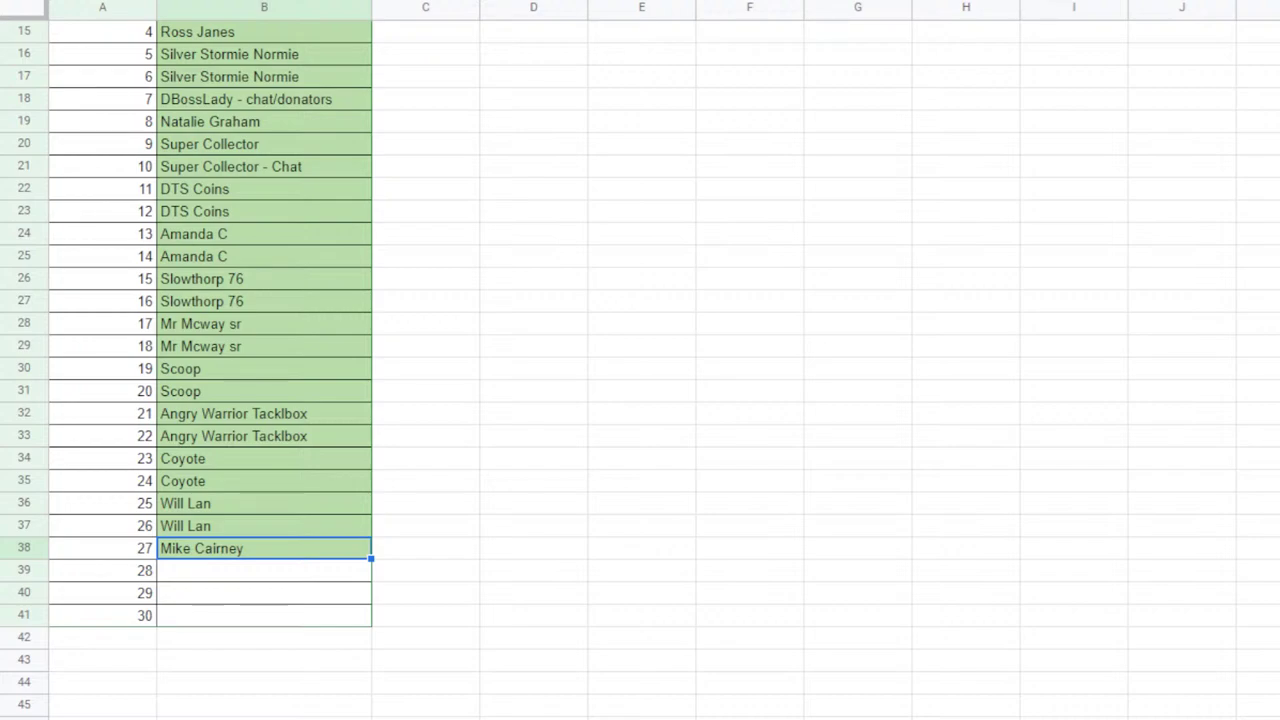
scroll(251, 397, "up", 3)
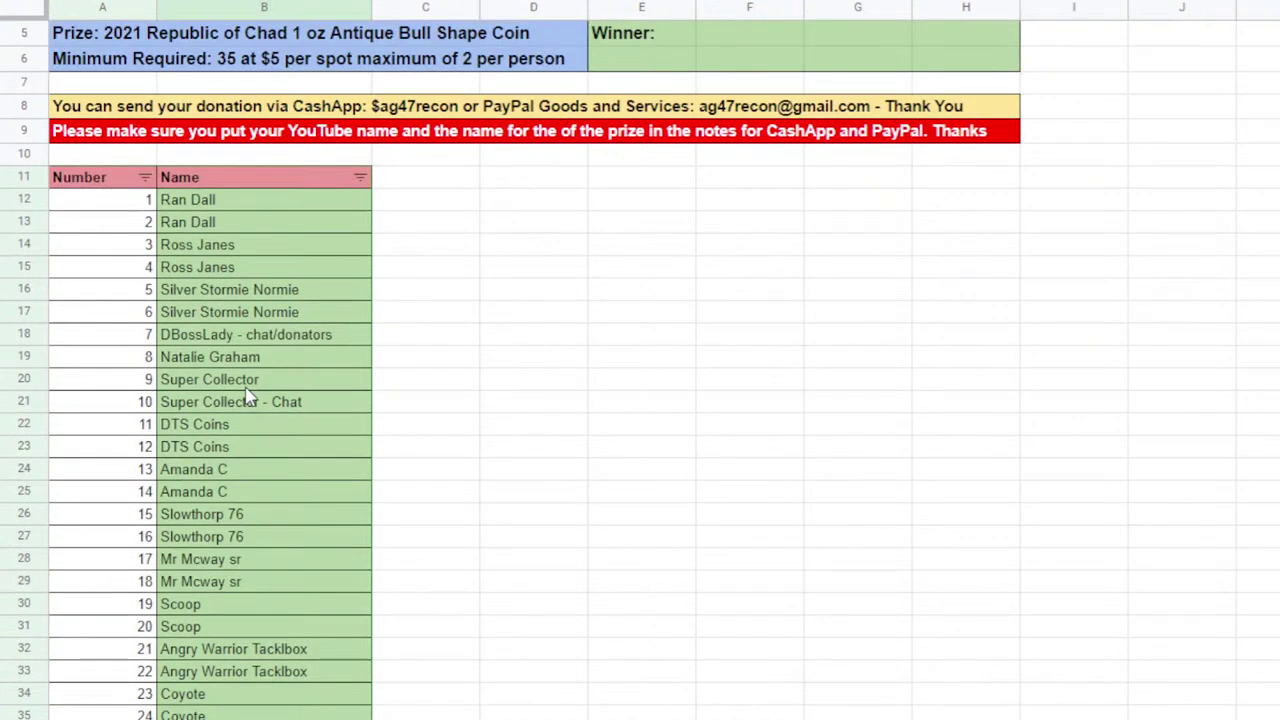
scroll(249, 398, "down", 2)
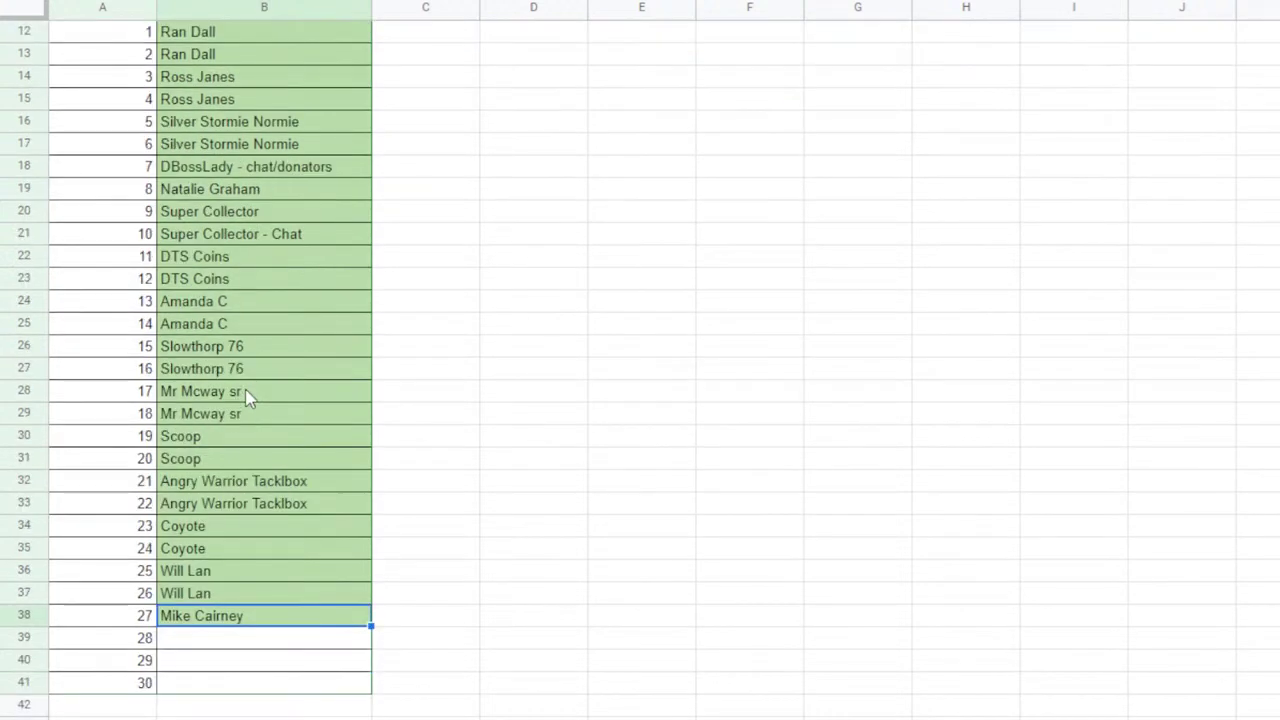
scroll(249, 397, "down", 2)
scroll(249, 397, "up", 1)
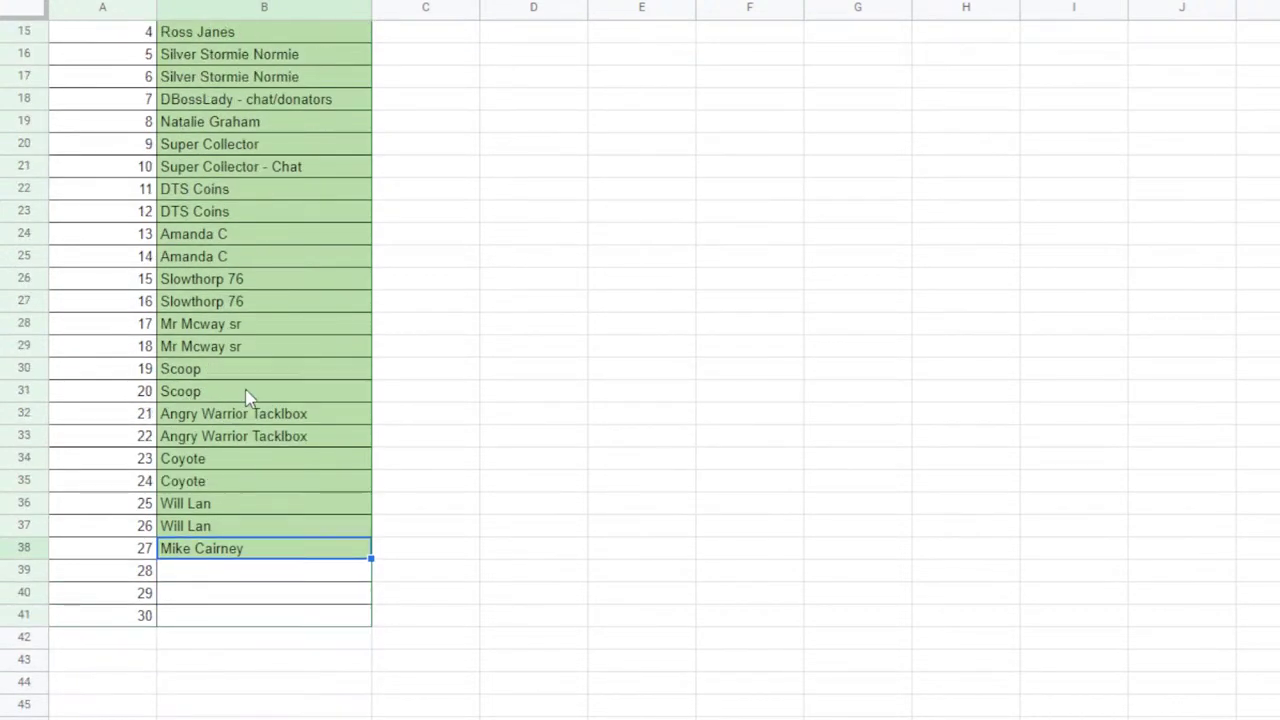
scroll(249, 397, "down", 1)
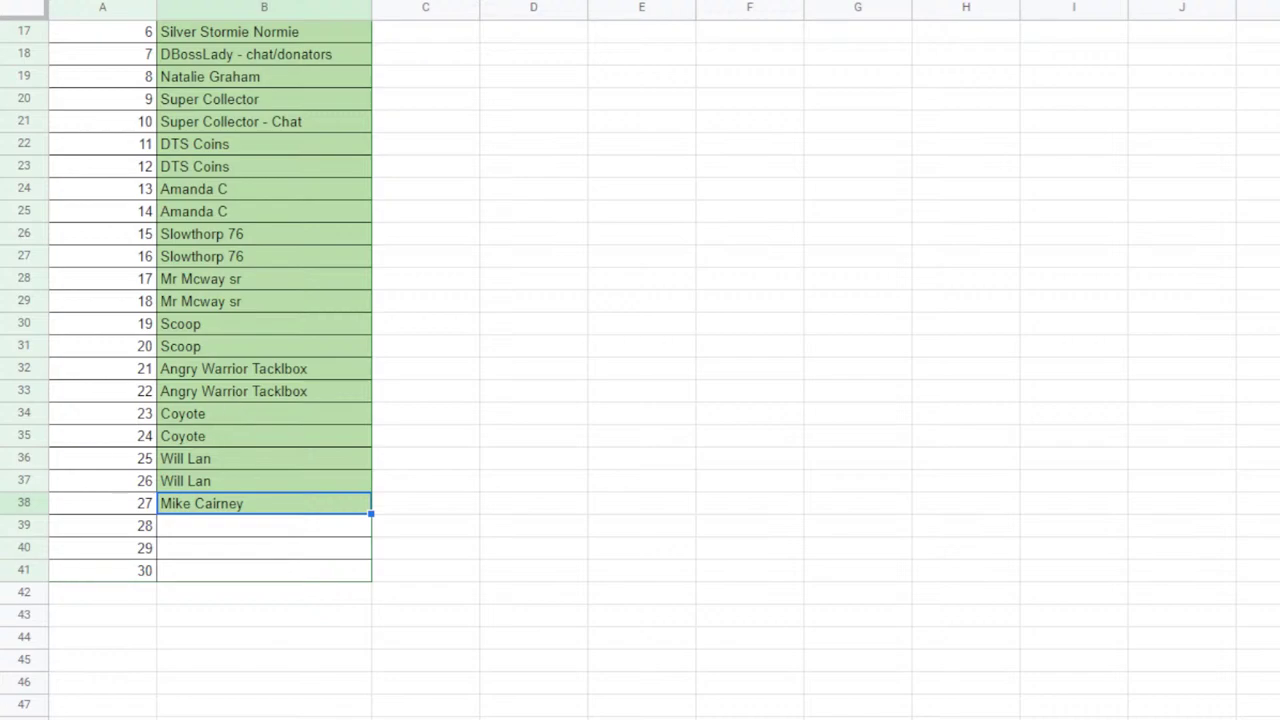
Add entry 28 in B39 repeating entry 27's donor name via autocomplete.
left_click(285, 533)
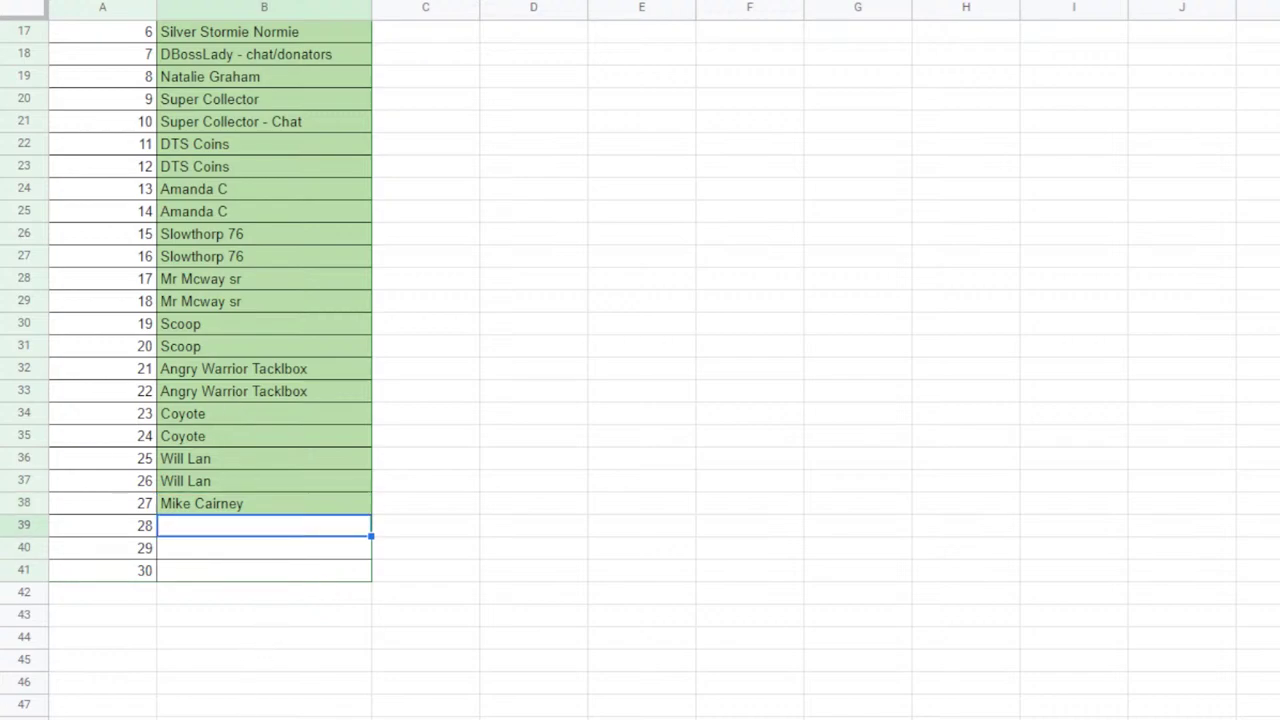
type("Mi")
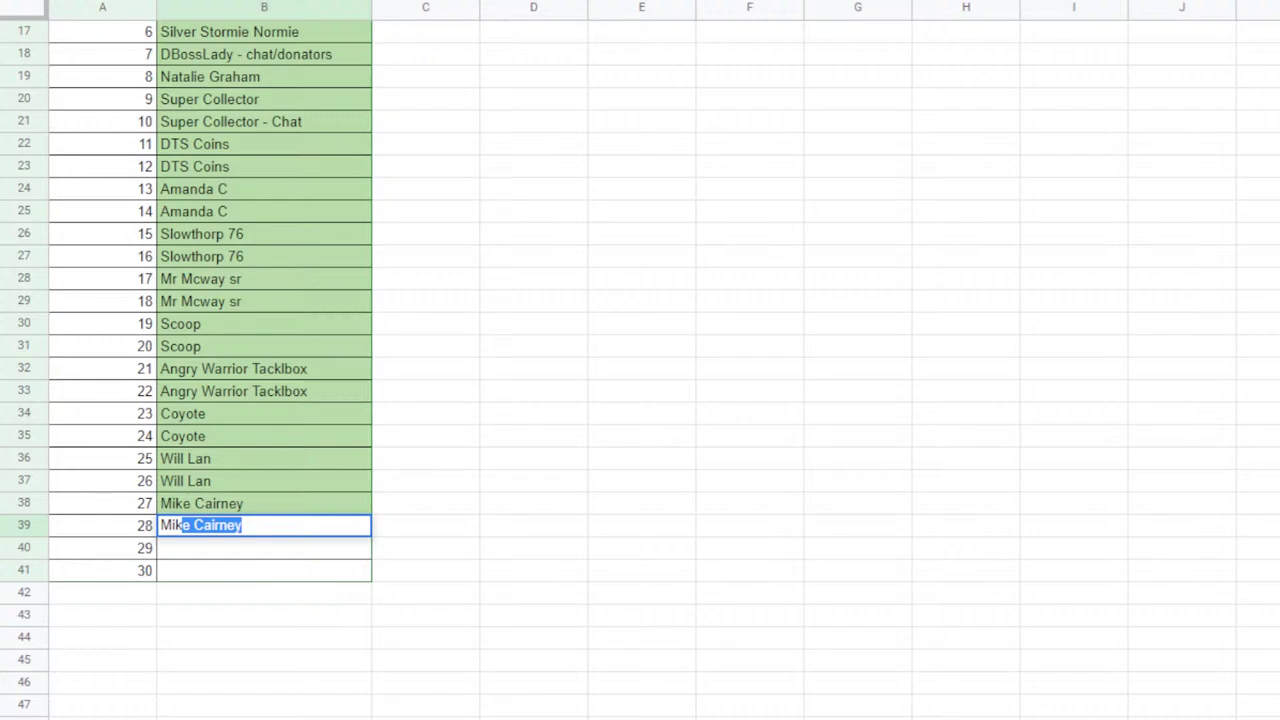
key("Tab")
left_click(264, 525)
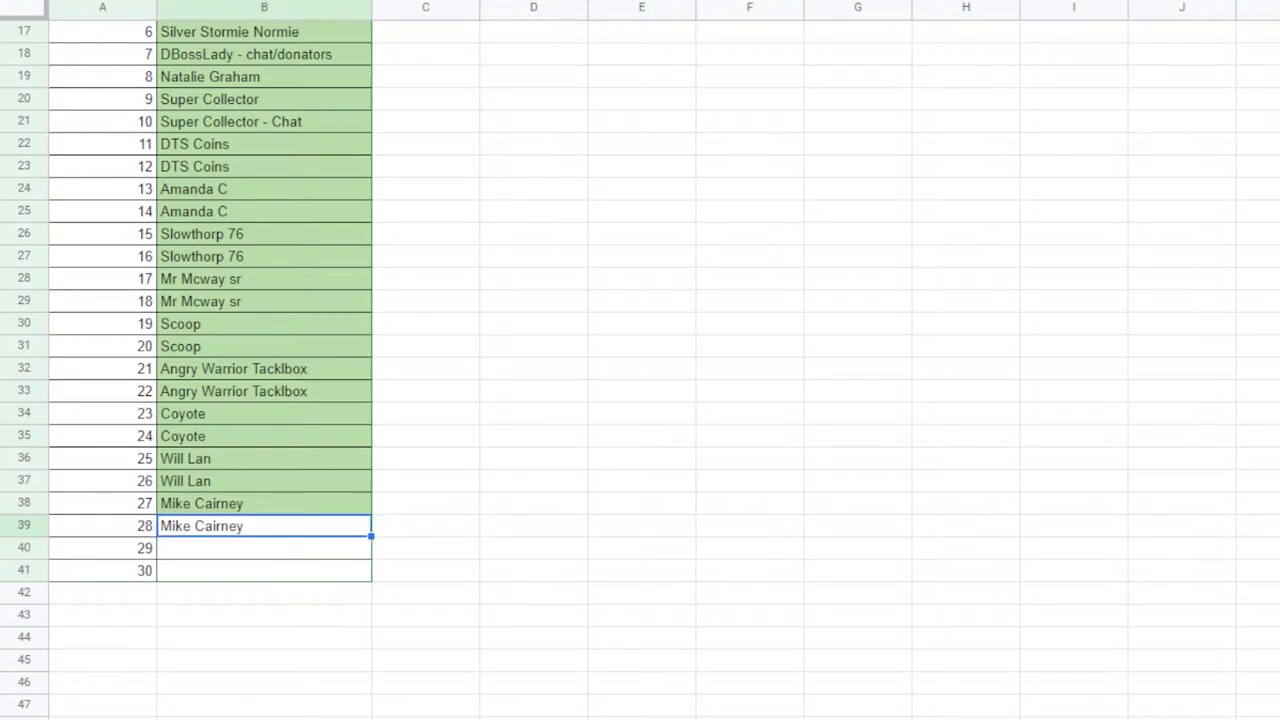
Append a ' - from' credit naming the originating donor to entry 27 in B38.
left_click(264, 503)
key("Return")
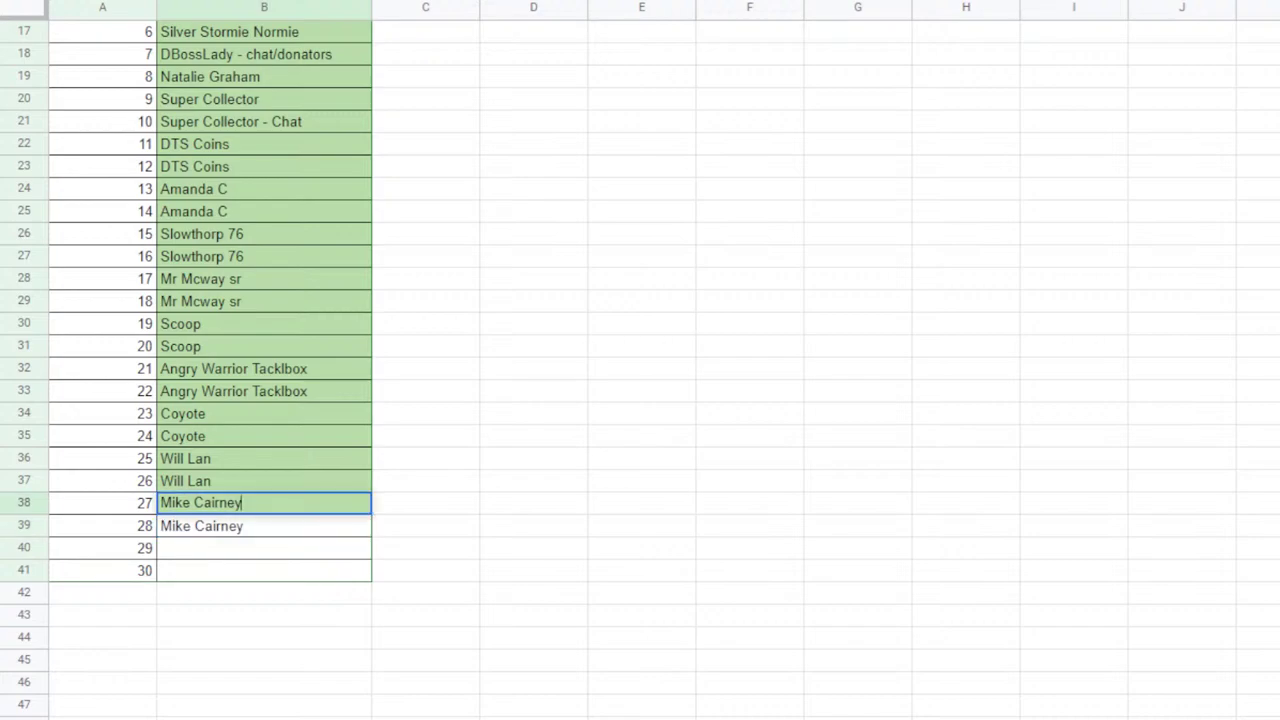
type("- from Ag 47 Recon")
key("Return")
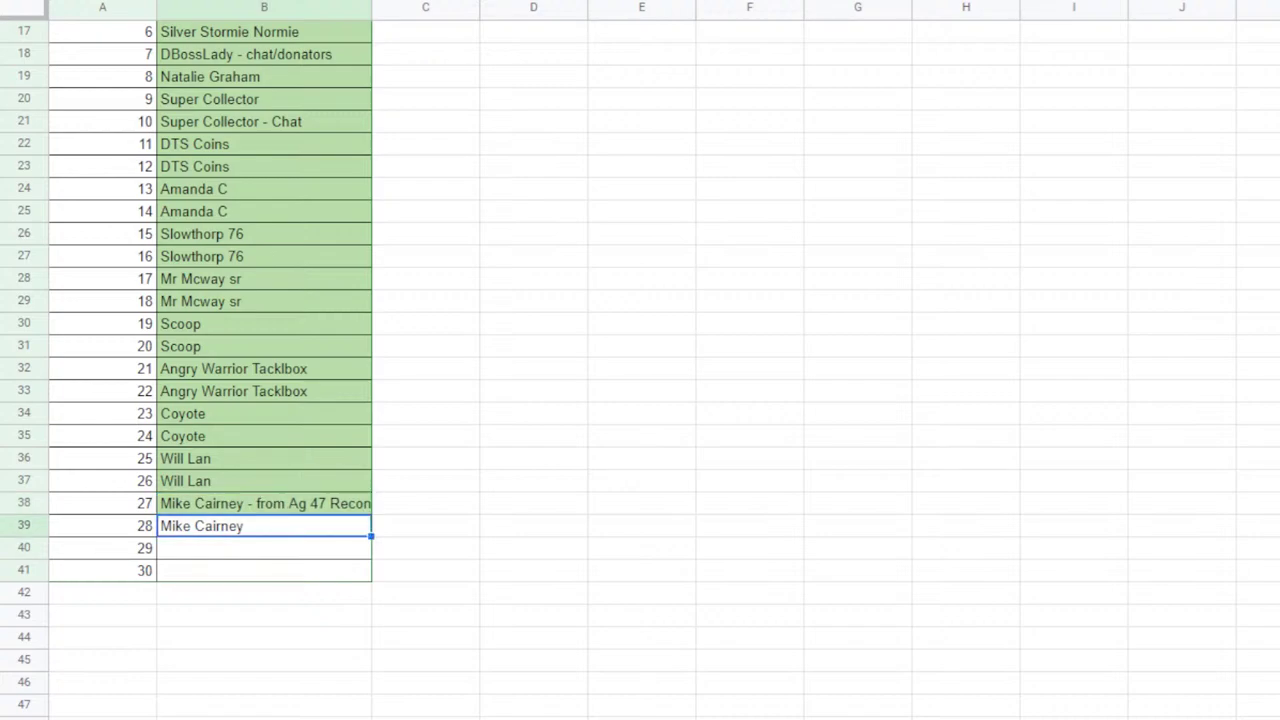
Append a ' - from' credit naming a different donor to entry 28 in B39.
key("Return")
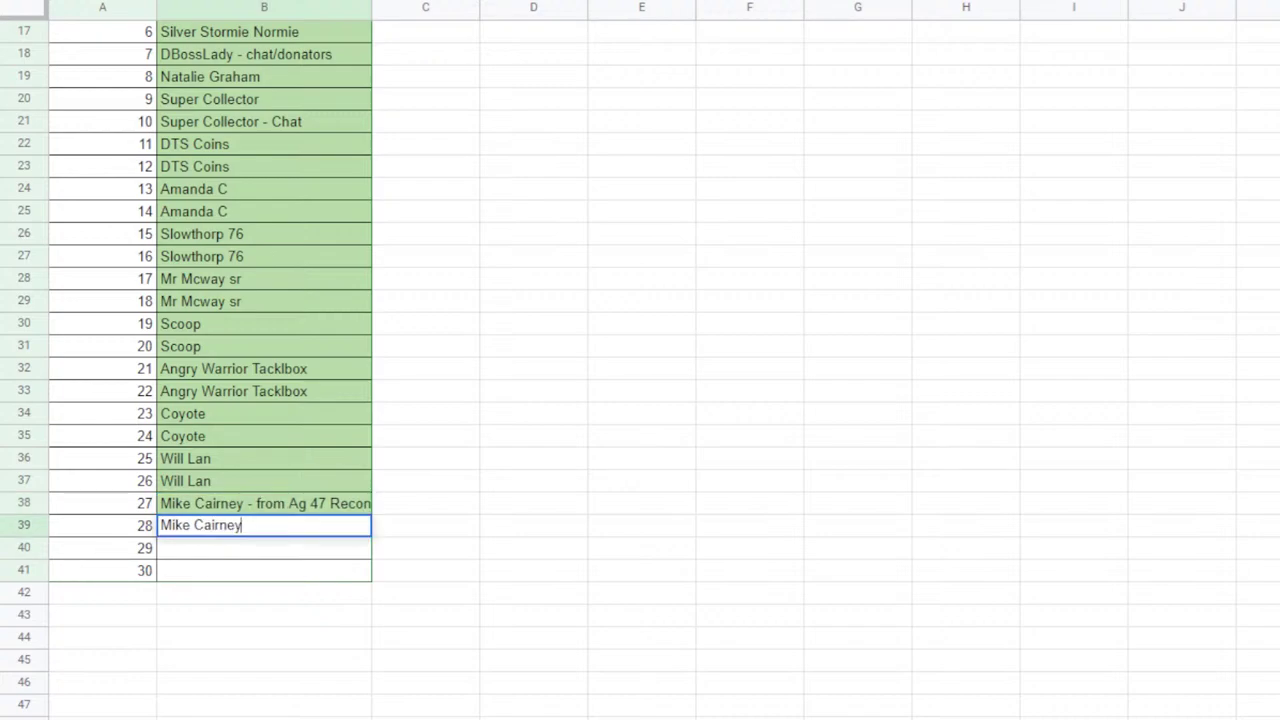
type("-")
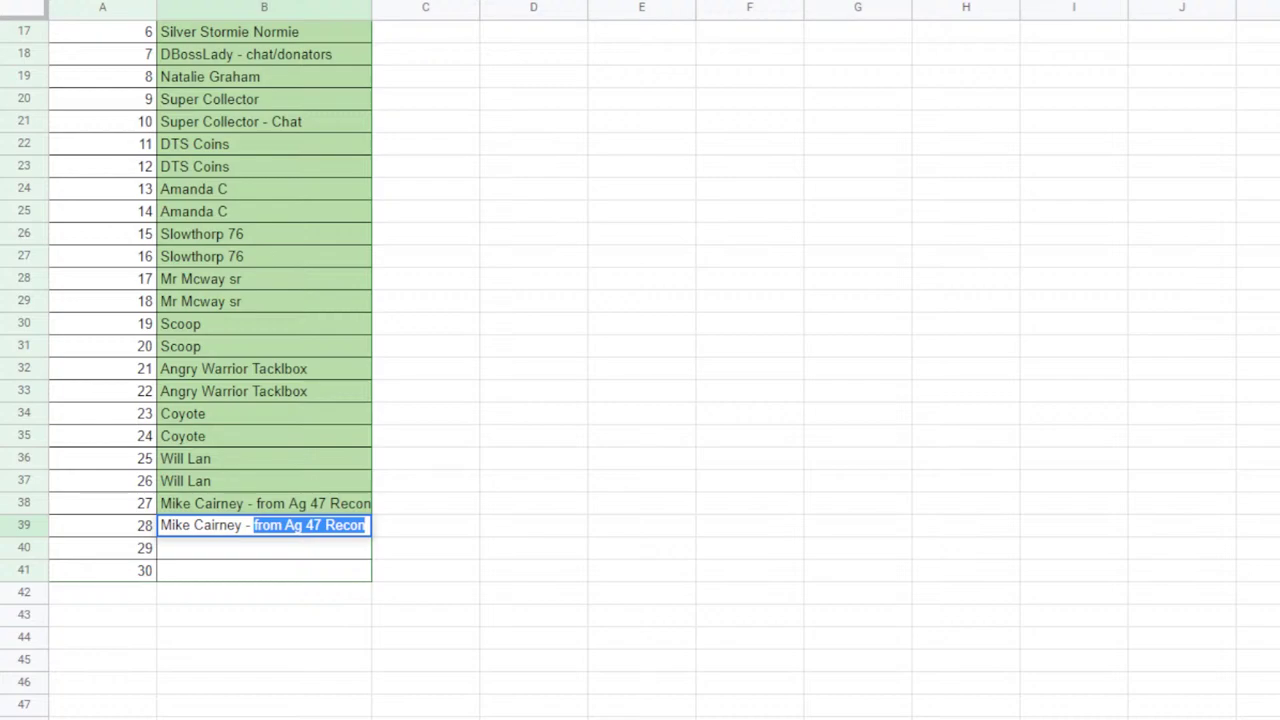
type("Amanda")
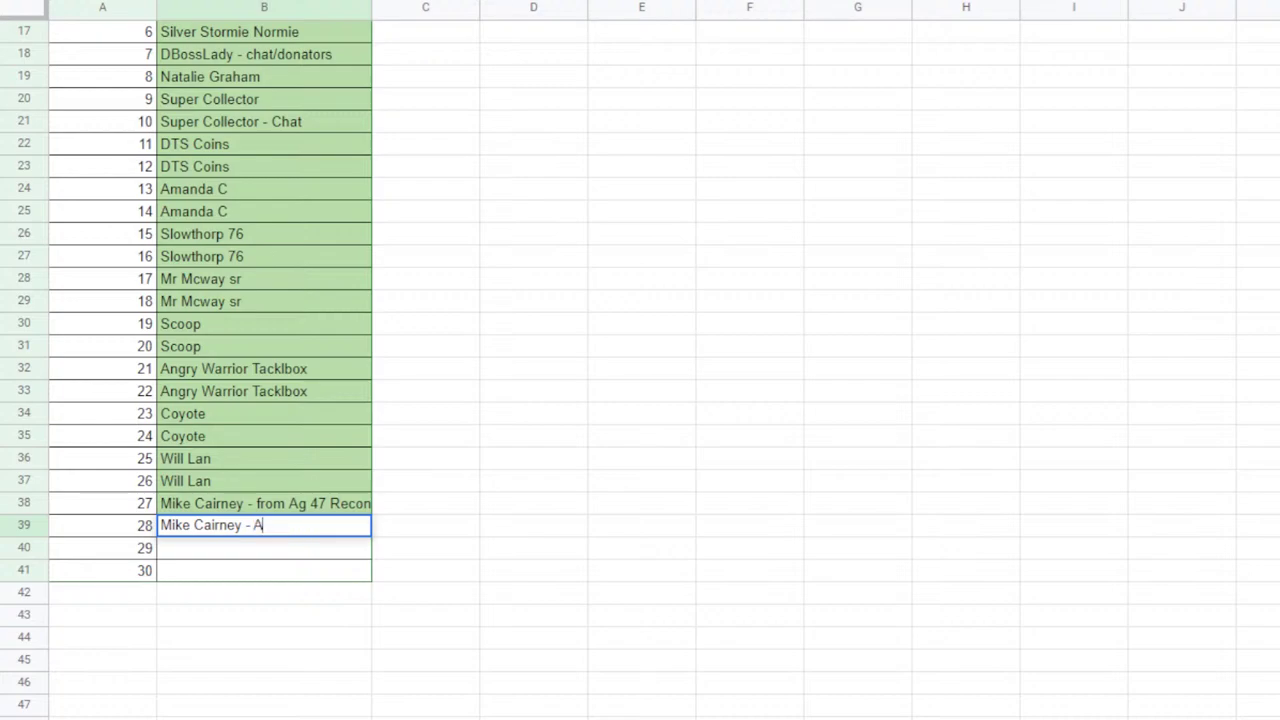
key("BackSpace")
key("BackSpace")
key("BackSpace")
key("BackSpace")
key("BackSpace")
key("BackSpace")
type("from")
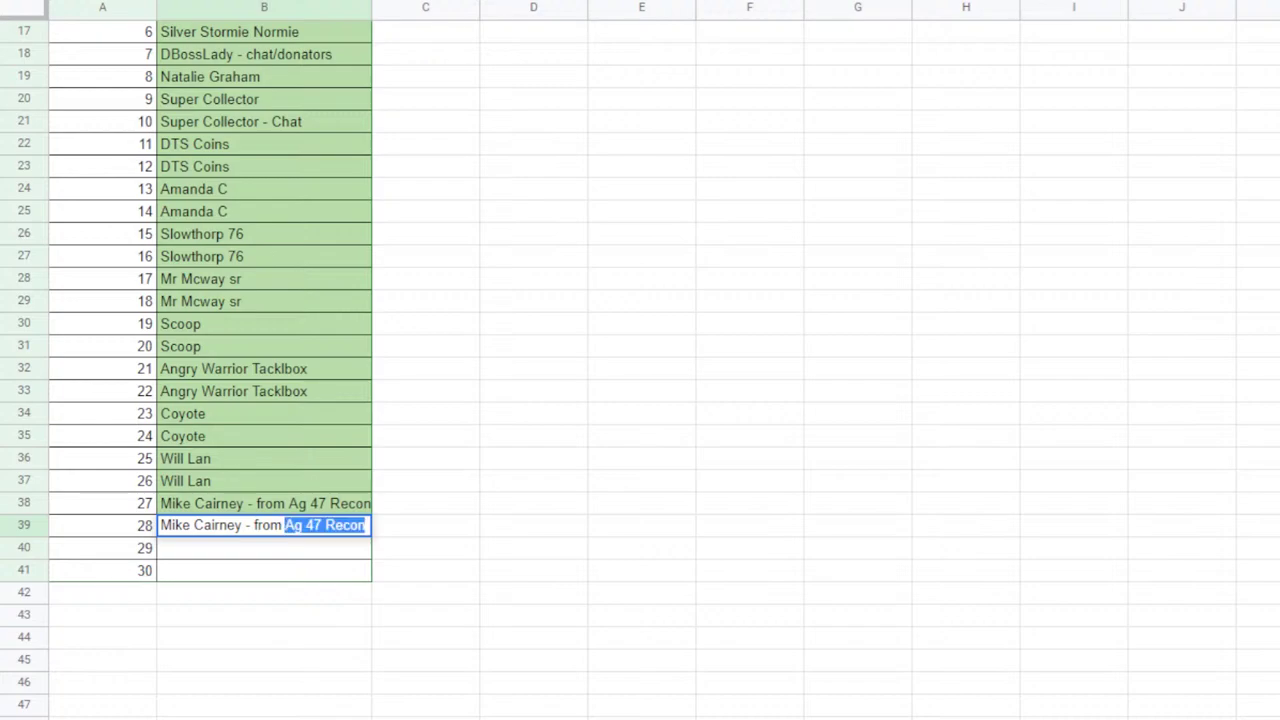
type(" Amanda C")
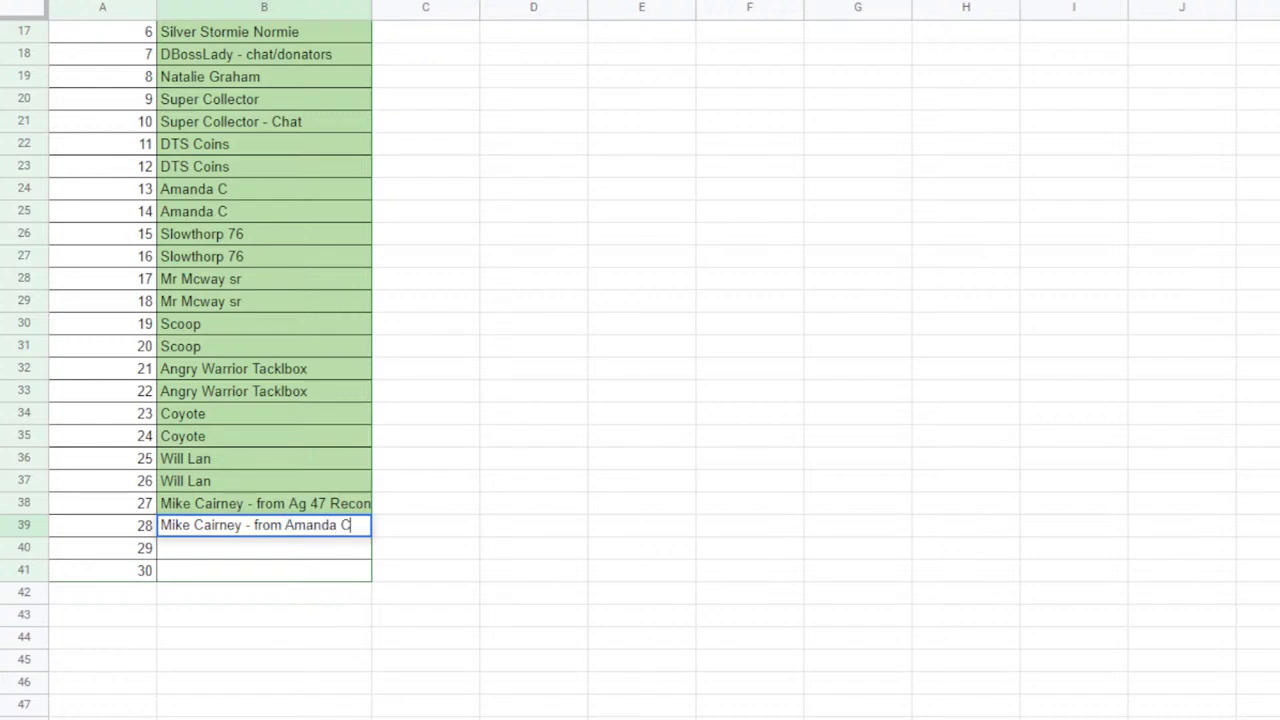
key("Return")
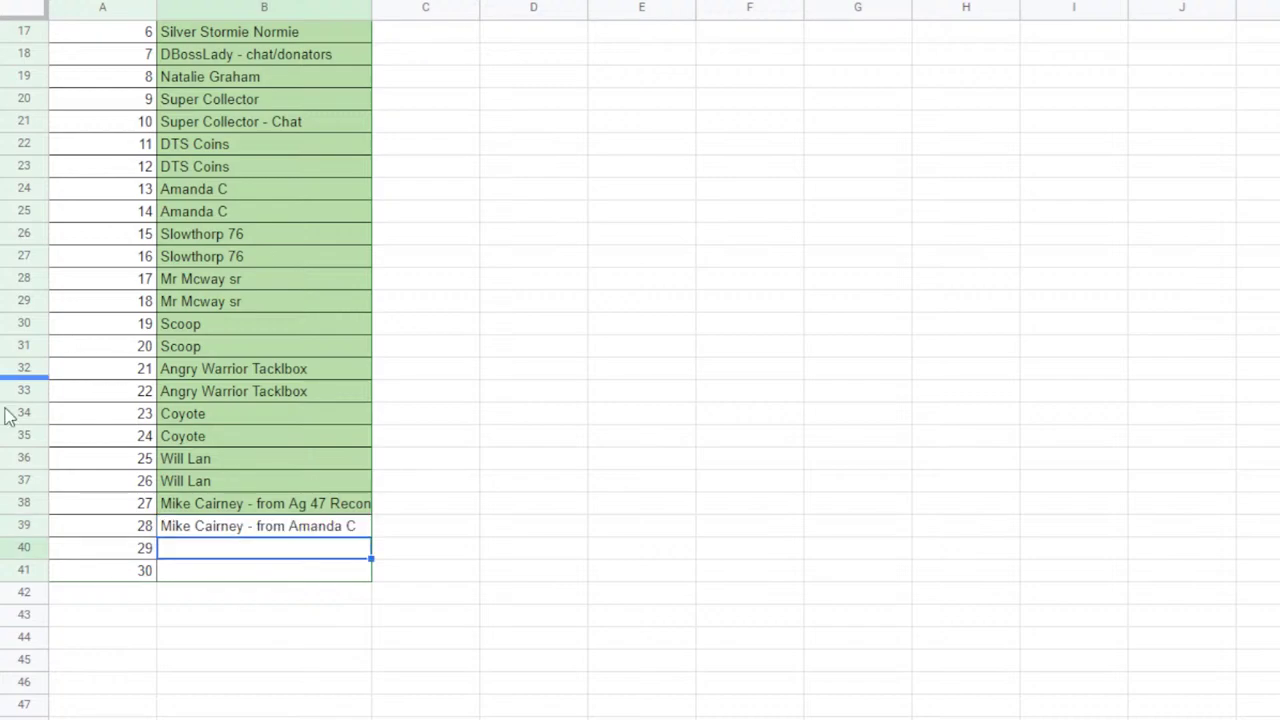
left_click(240, 533)
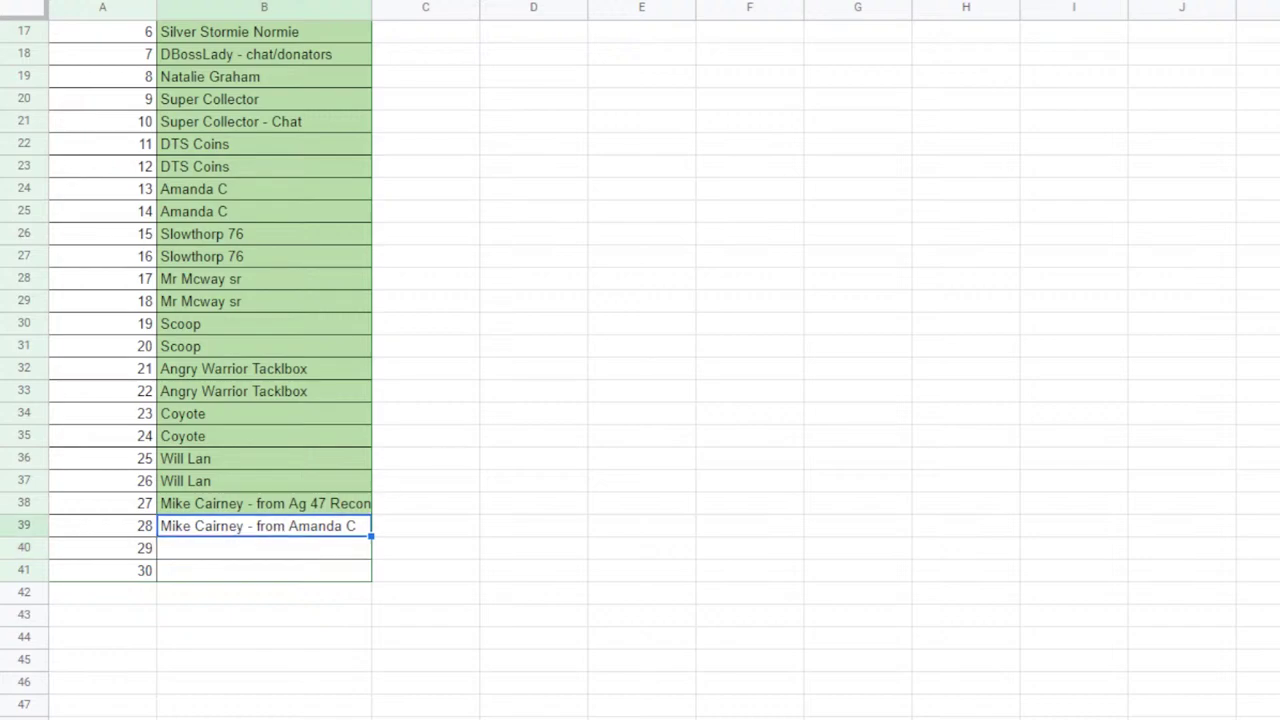
Fill entry 28's cell B39 pale green and deselect it.
left_click(775, 2)
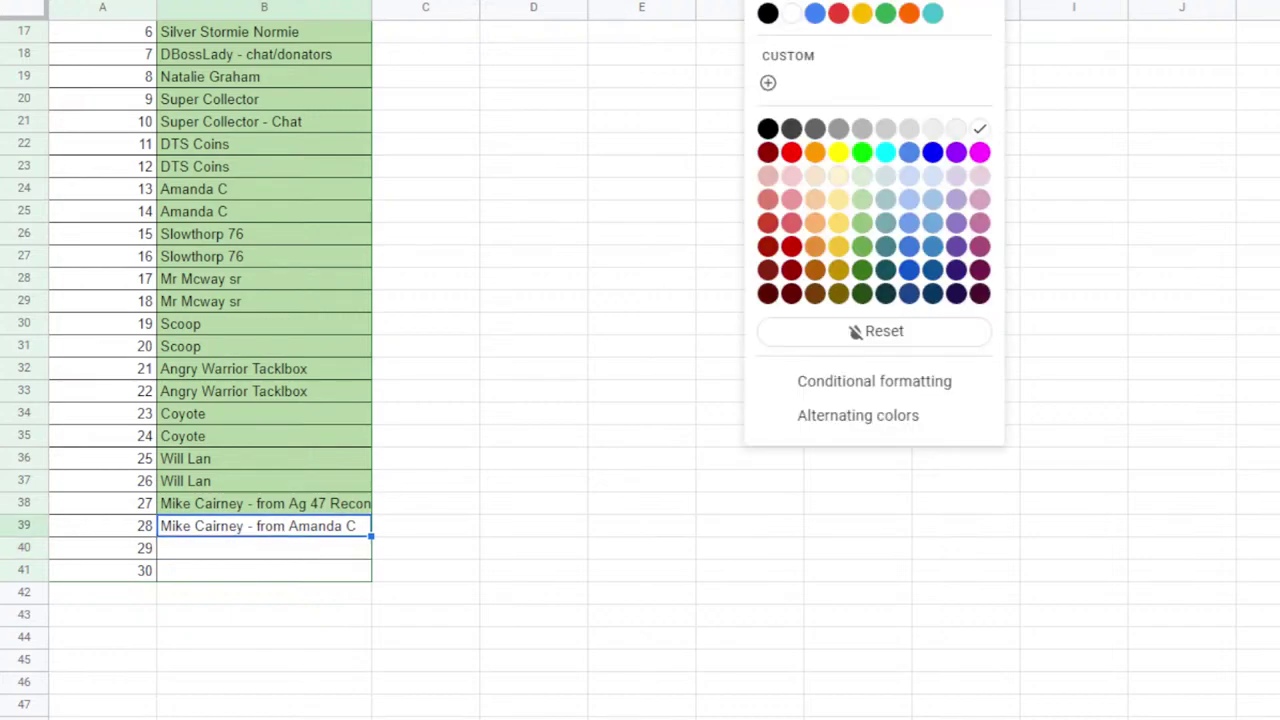
left_click(862, 178)
left_click(833, 413)
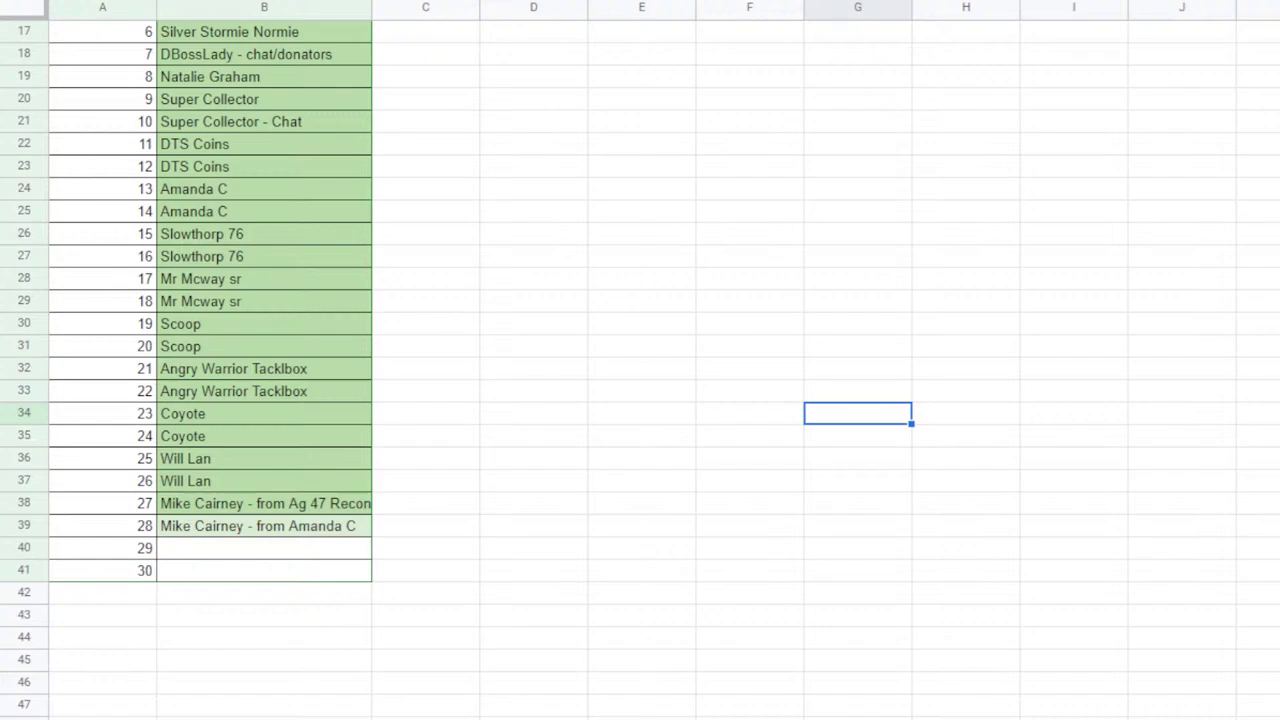
scroll(616, 266, "up", 5)
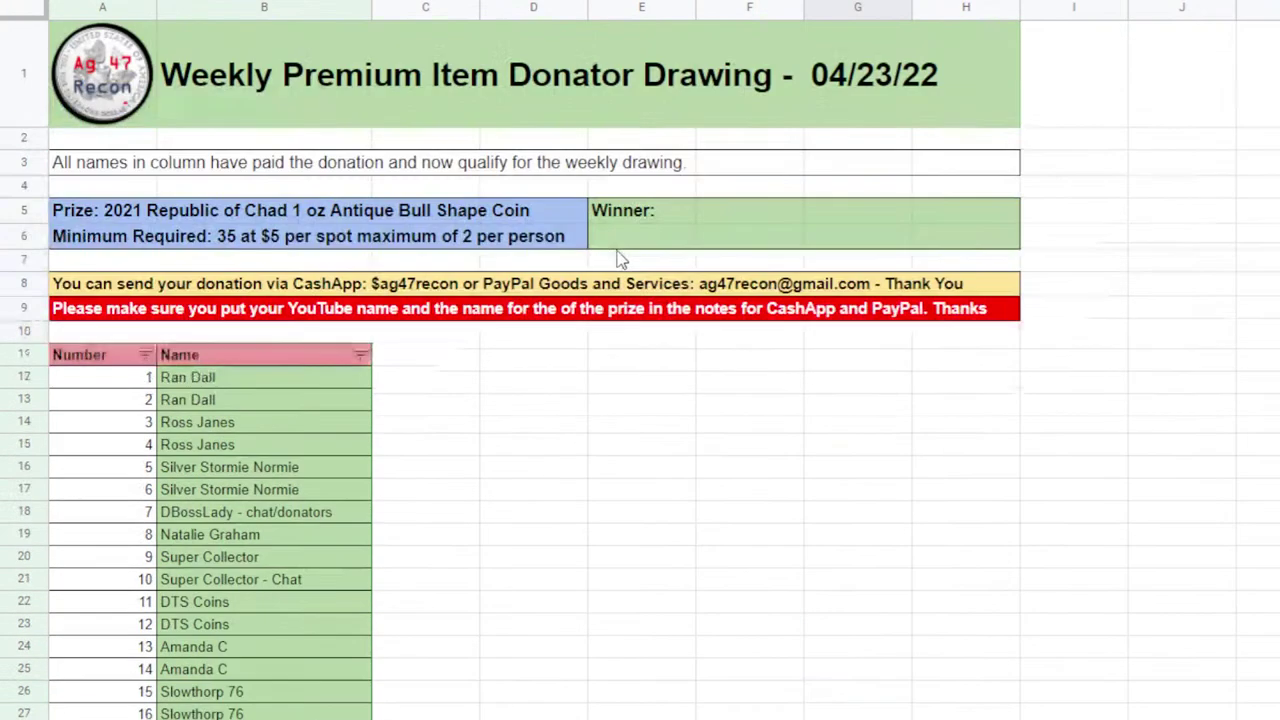
scroll(619, 266, "down", 4)
scroll(619, 266, "down", 1)
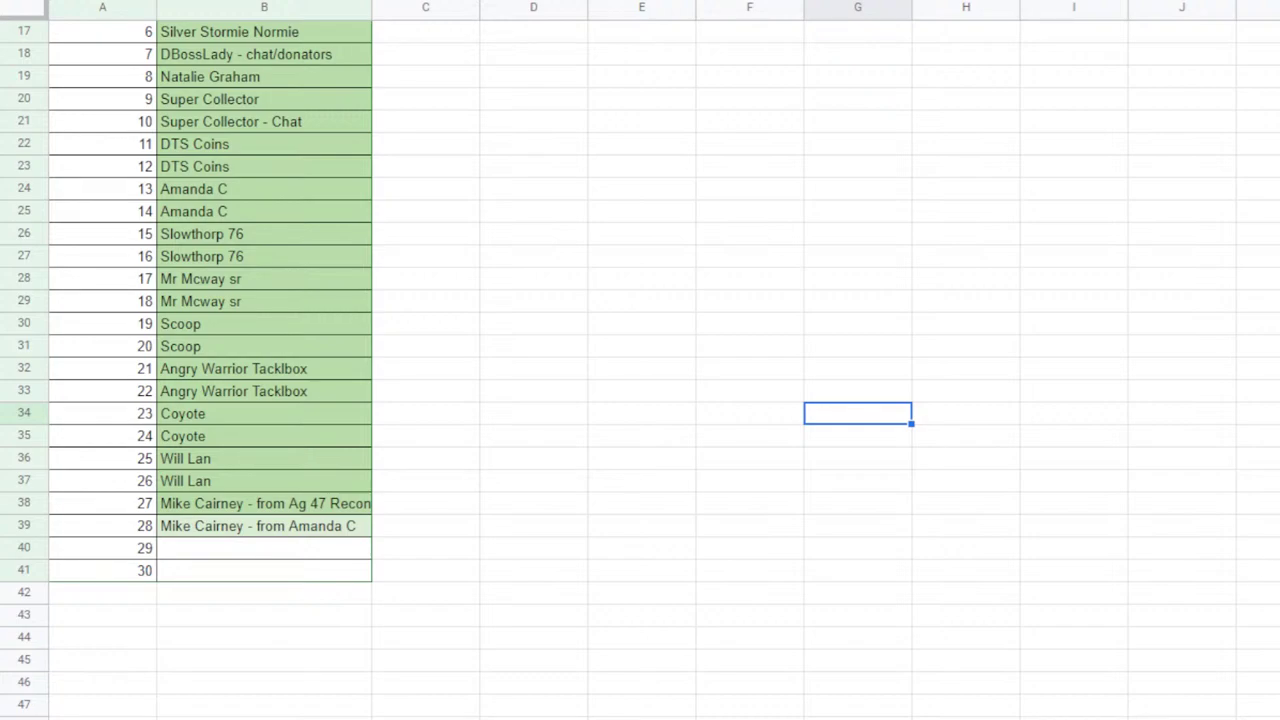
left_click(340, 530)
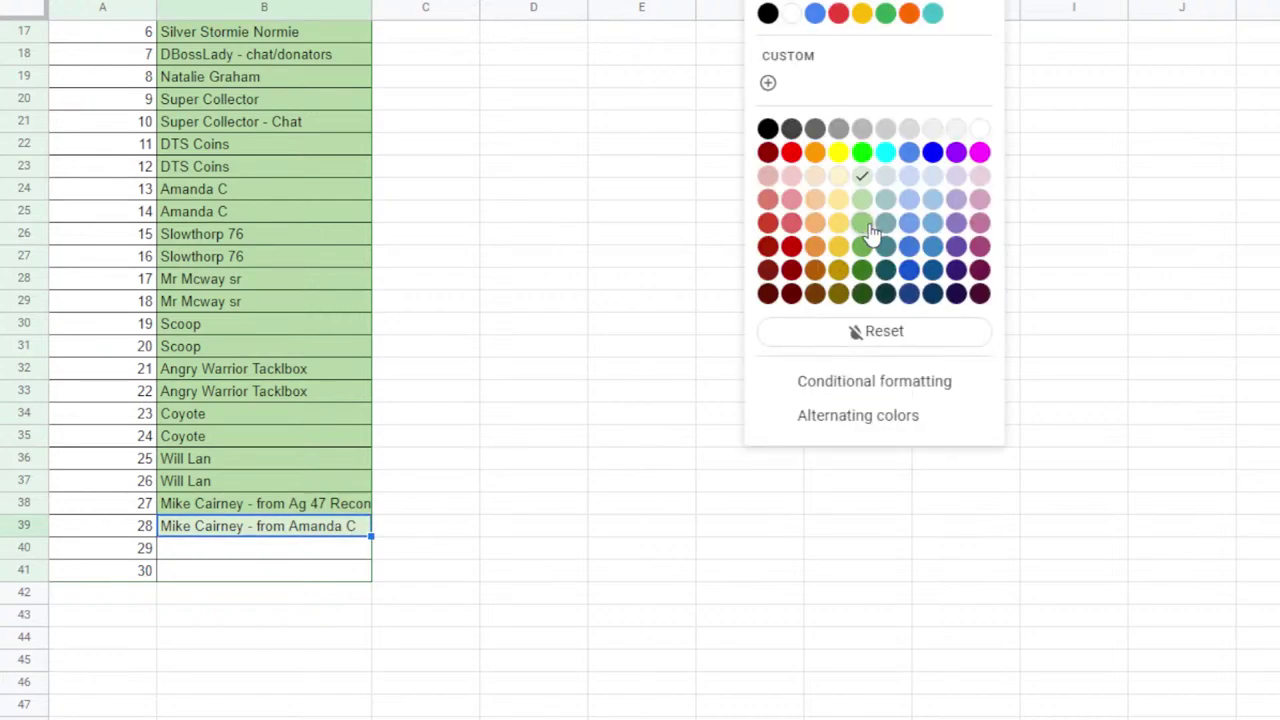
Apply the light green 3 fill to cell B39.
left_click(862, 198)
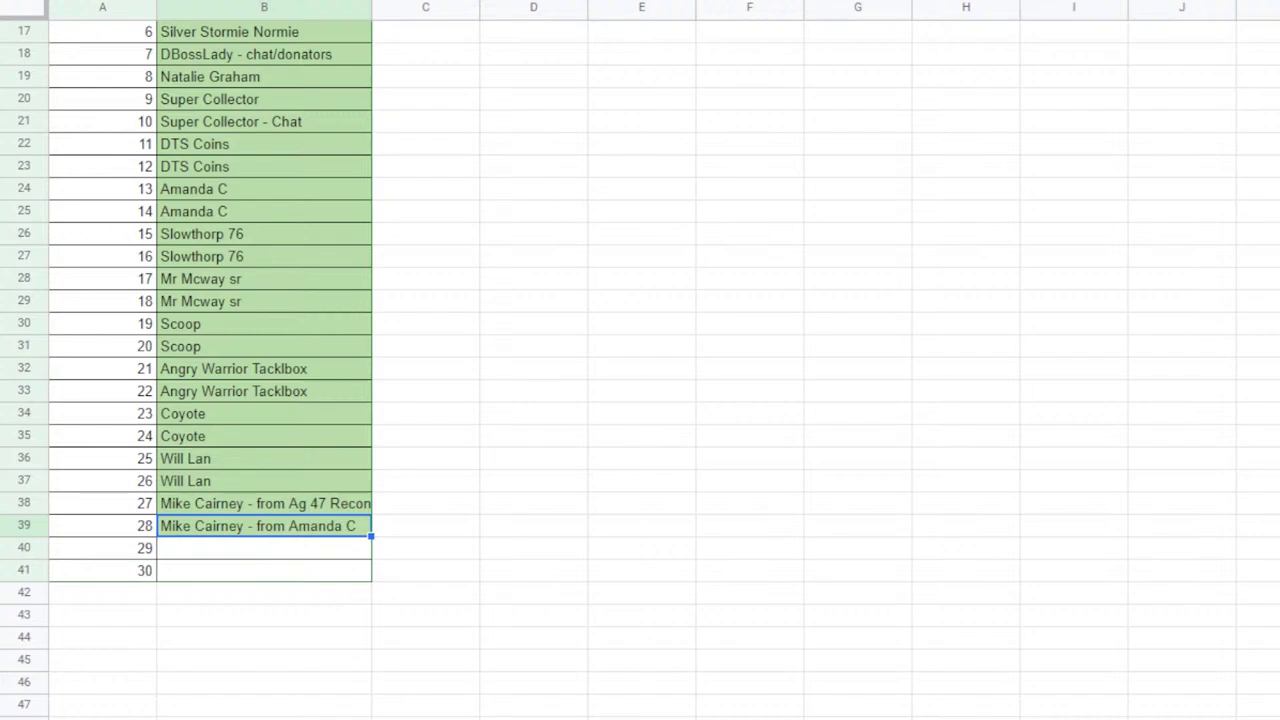
Enter entry 29 in B40 as the donor's handle followed by ' - Chat'.
left_click(267, 553)
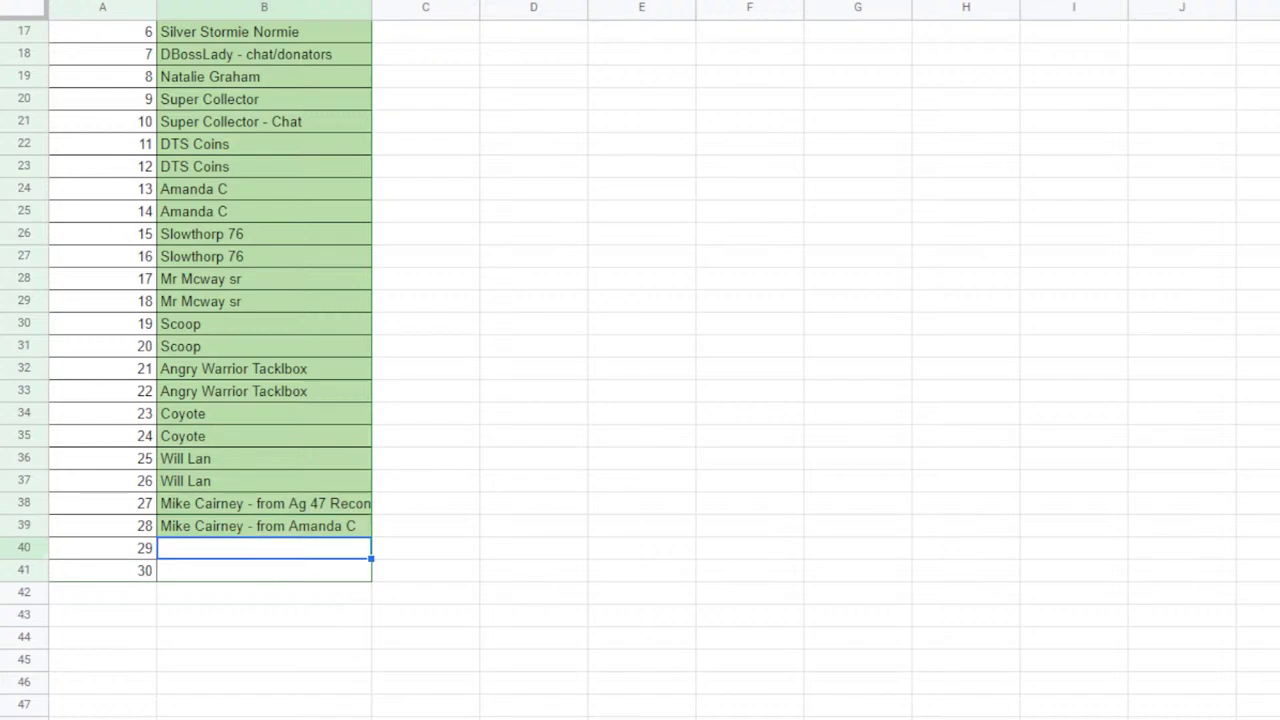
type("Coyote ")
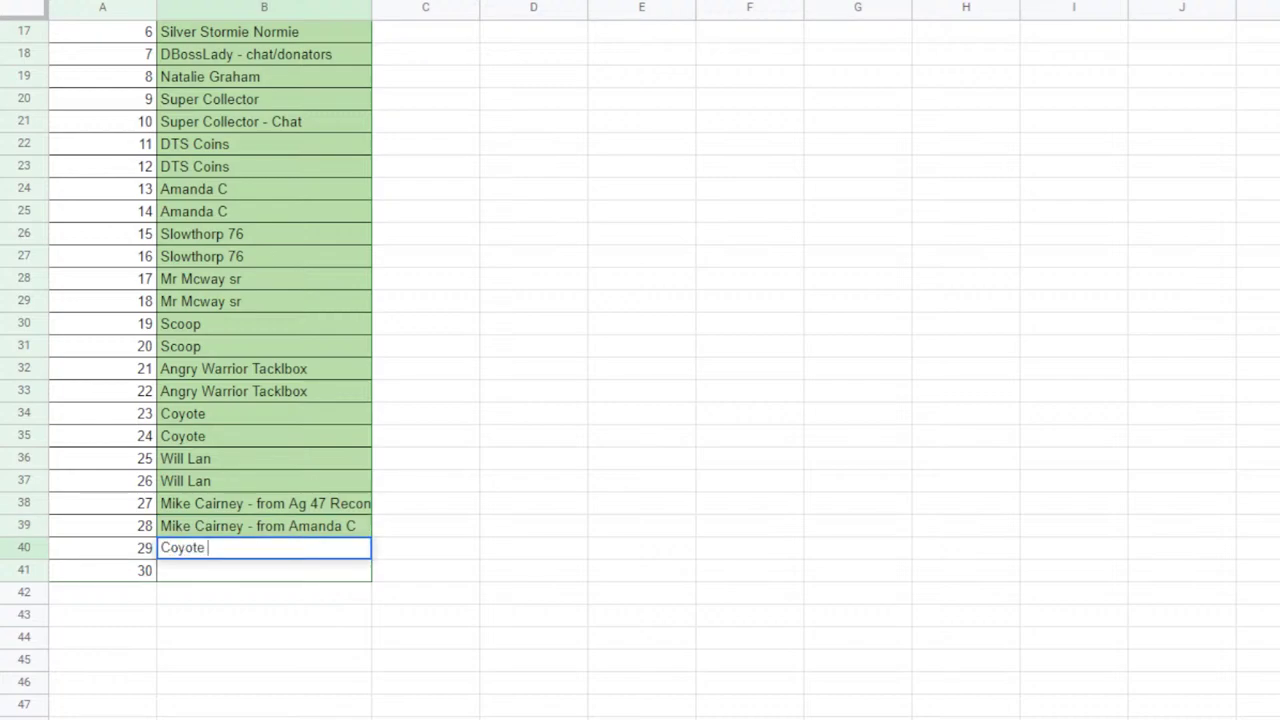
type("- Chat")
key("Return")
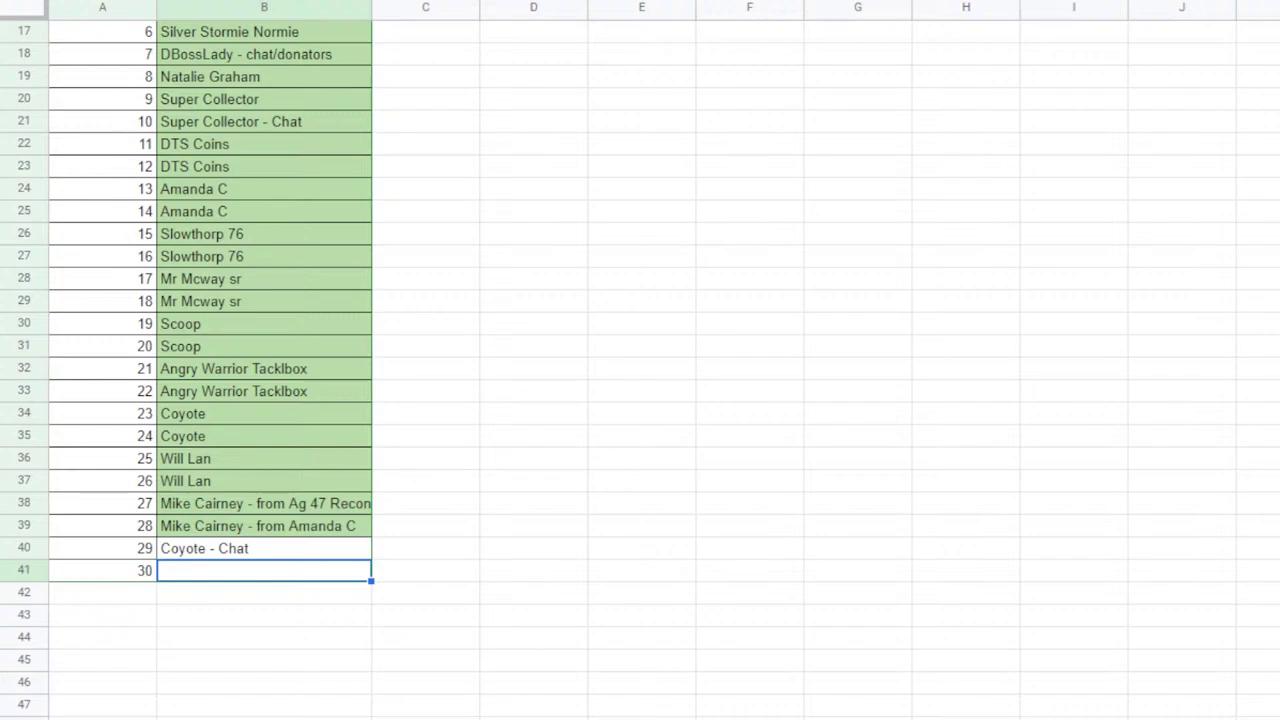
scroll(640, 360, "up", 3)
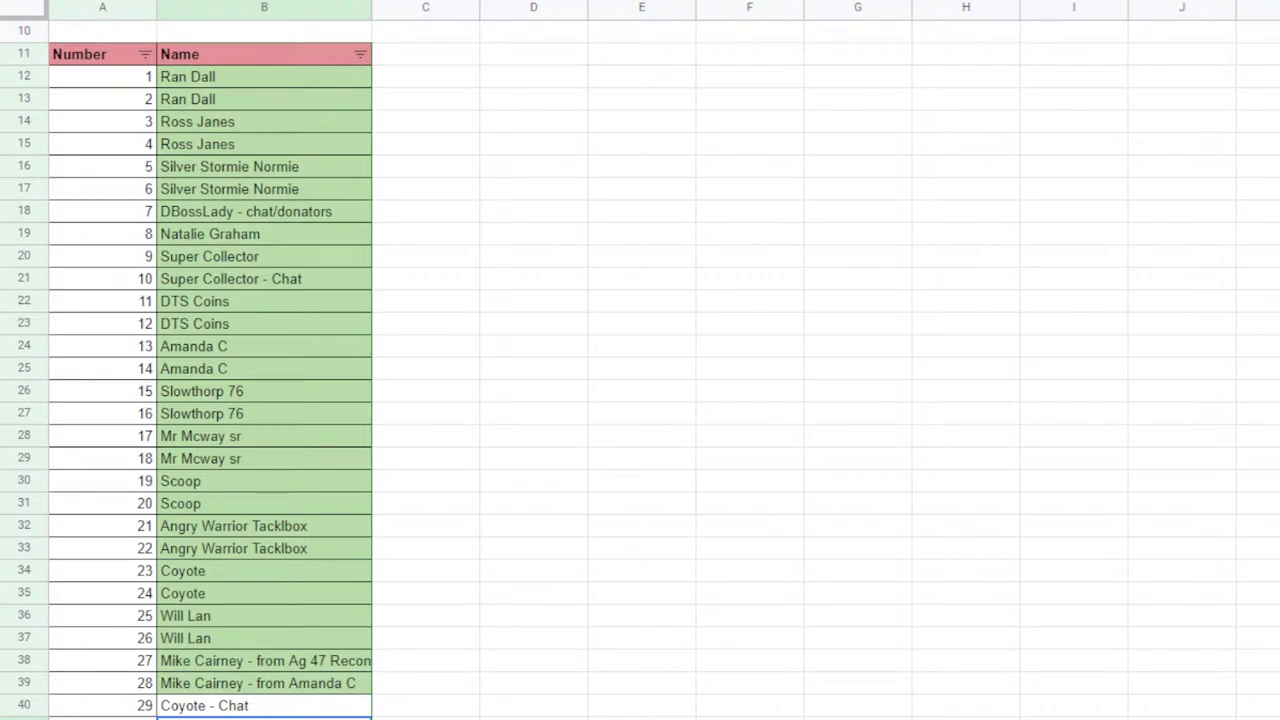
scroll(640, 360, "down", 2)
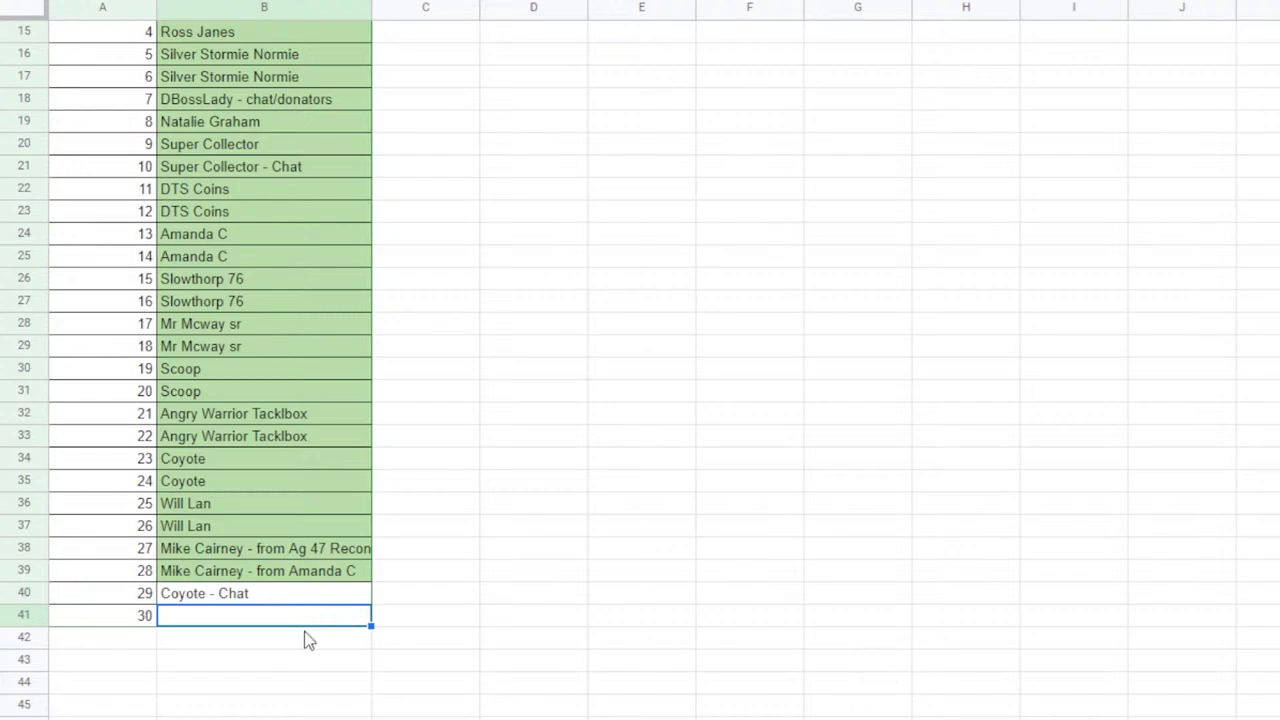
Enter three more donor handles in B41–B43, repeating the second via autocomplete.
type("S")
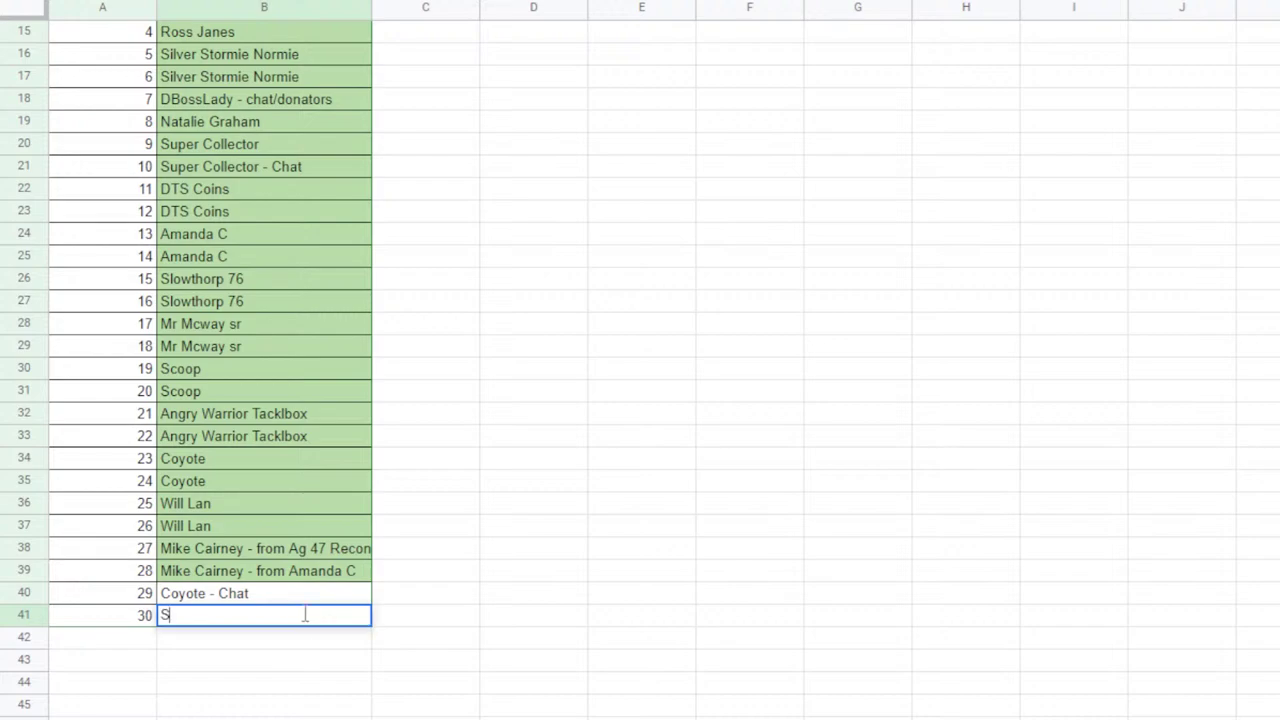
type("kyguest2k8")
key("Return")
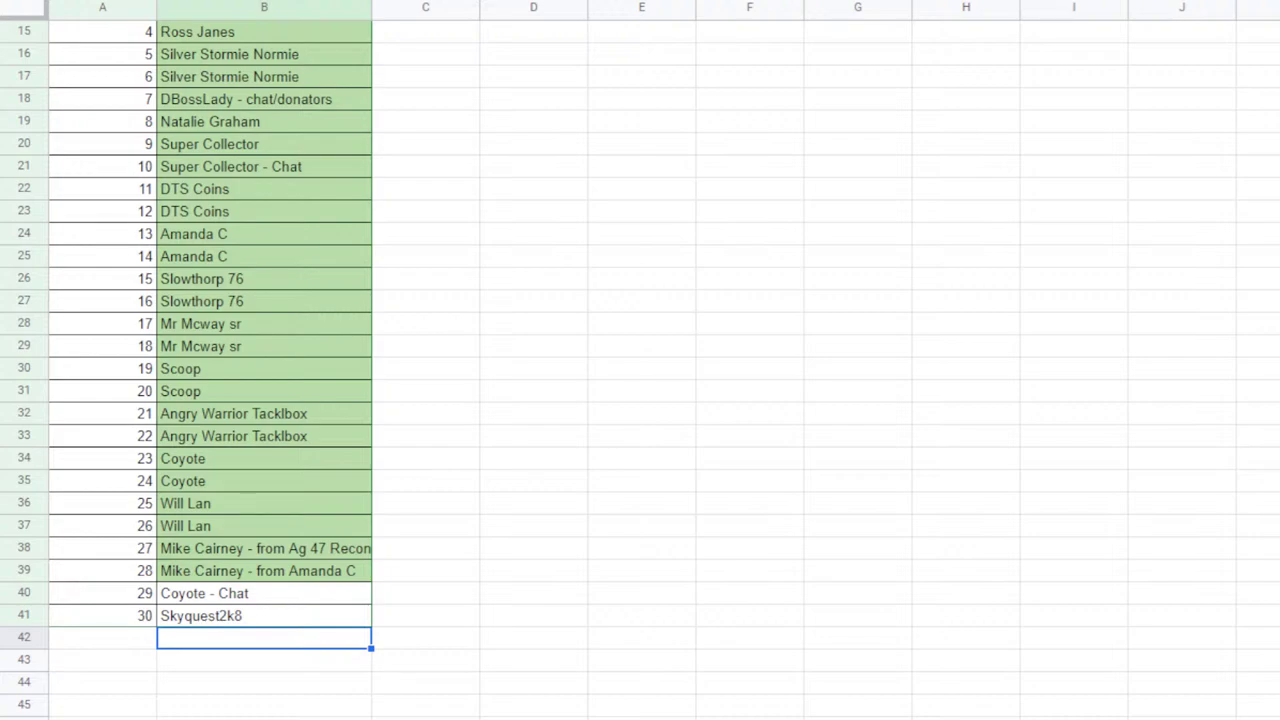
scroll(546, 700, "down", 2)
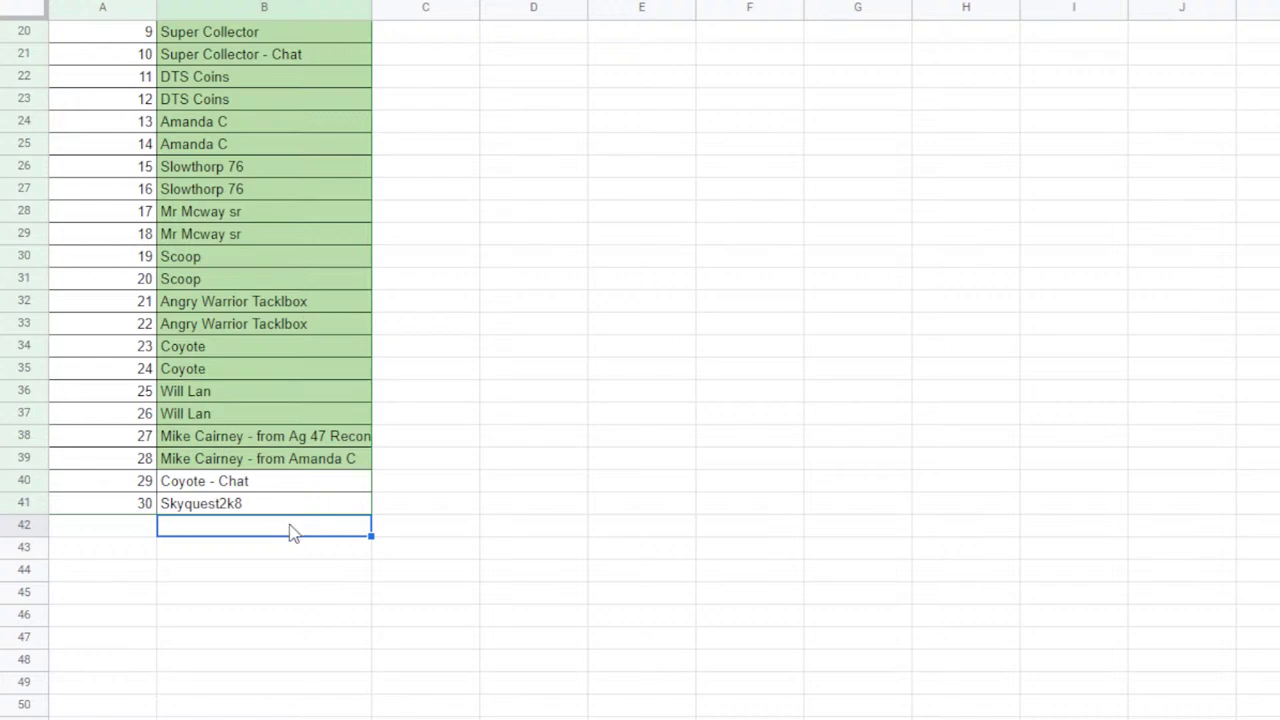
type("Rock")
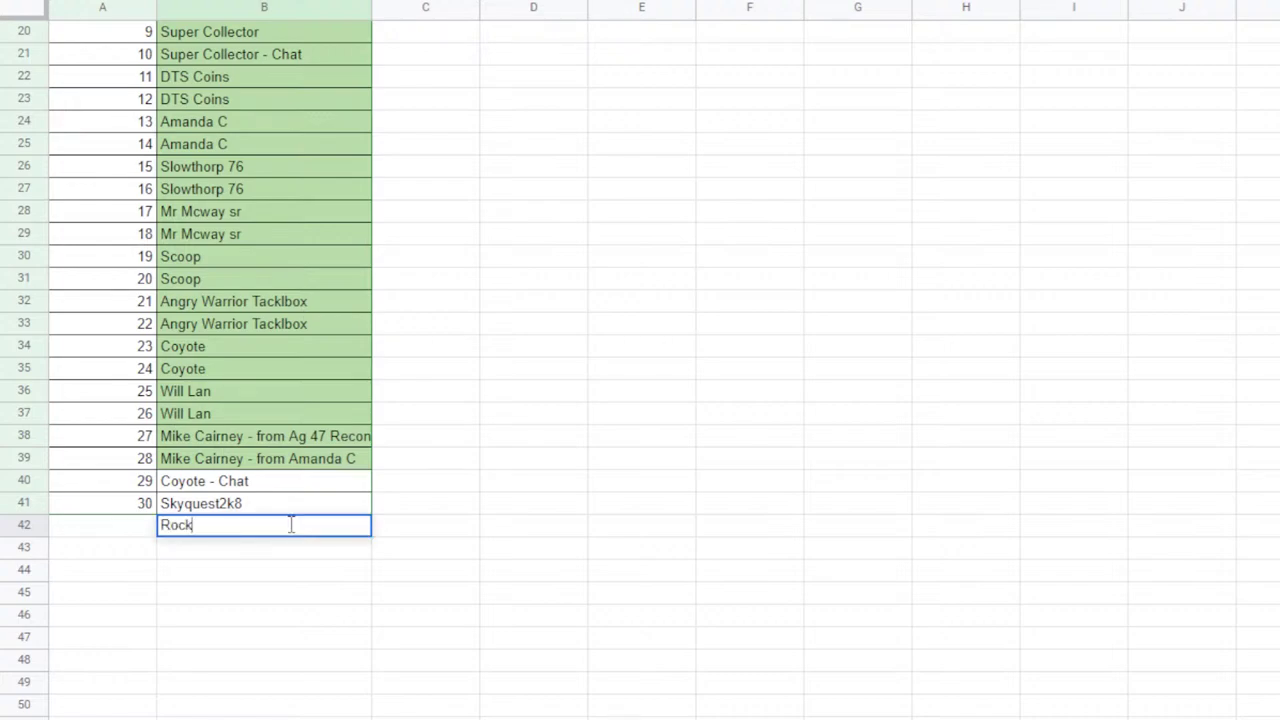
type("zilla")
key("Return")
type("Ro")
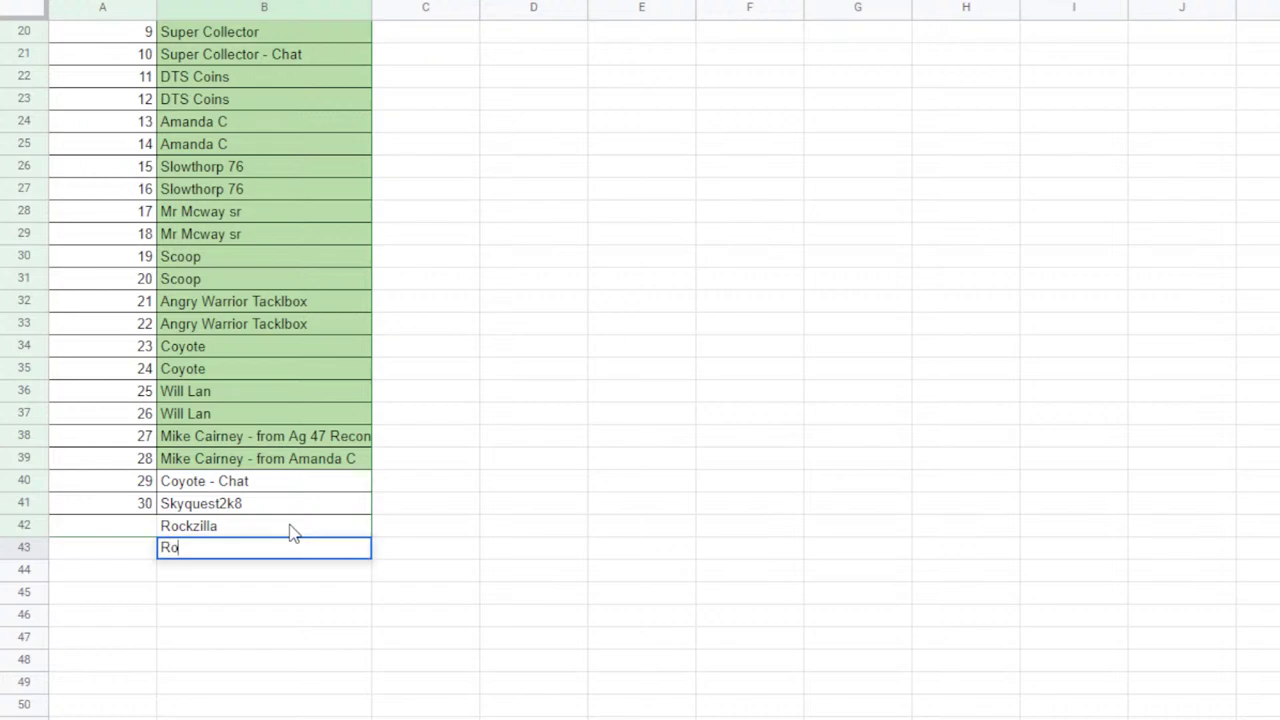
type("ck")
key("Return")
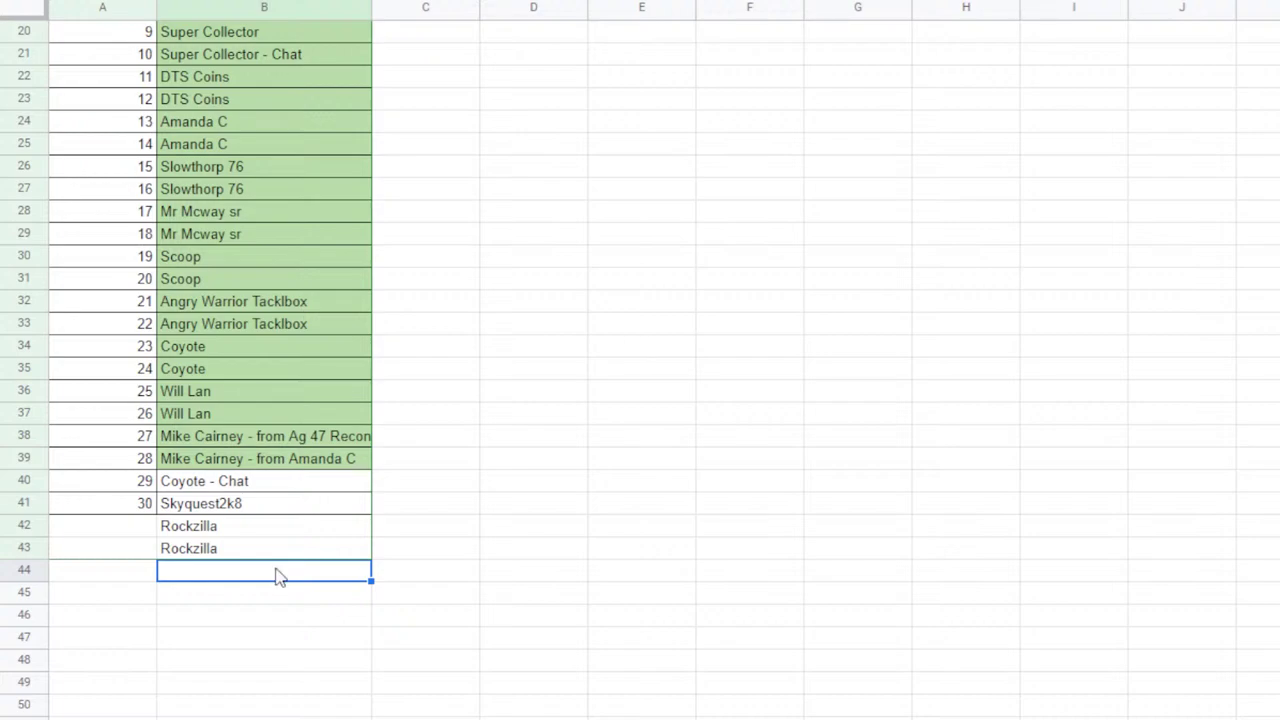
type("A")
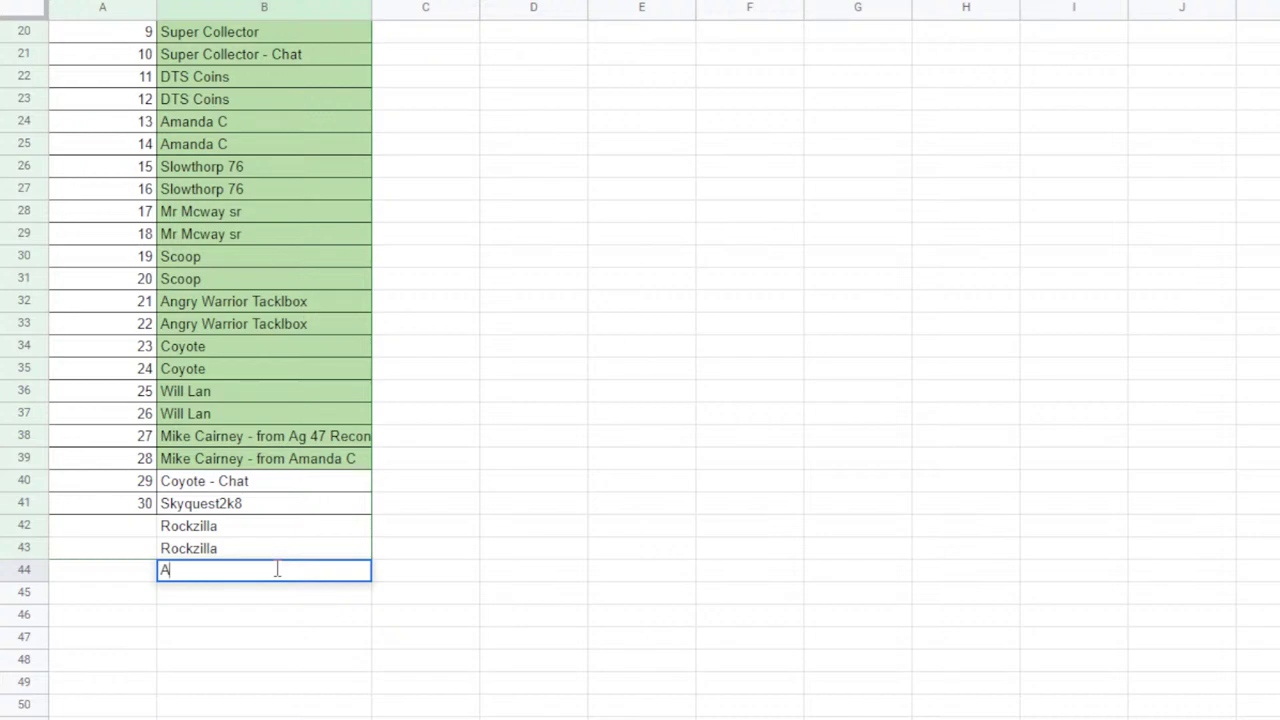
Autocomplete an earlier donor's name in B44 and append ' - Chat'.
type("ng")
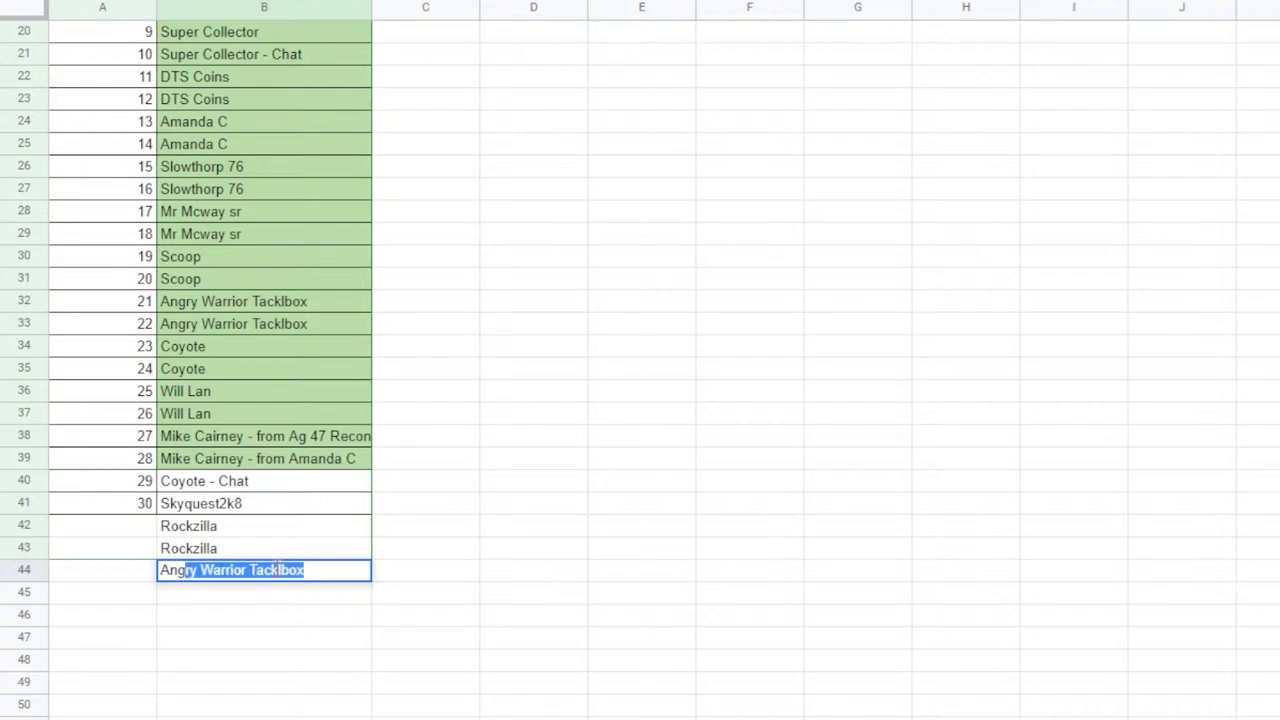
key("Tab")
left_click(277, 574)
double_click(277, 574)
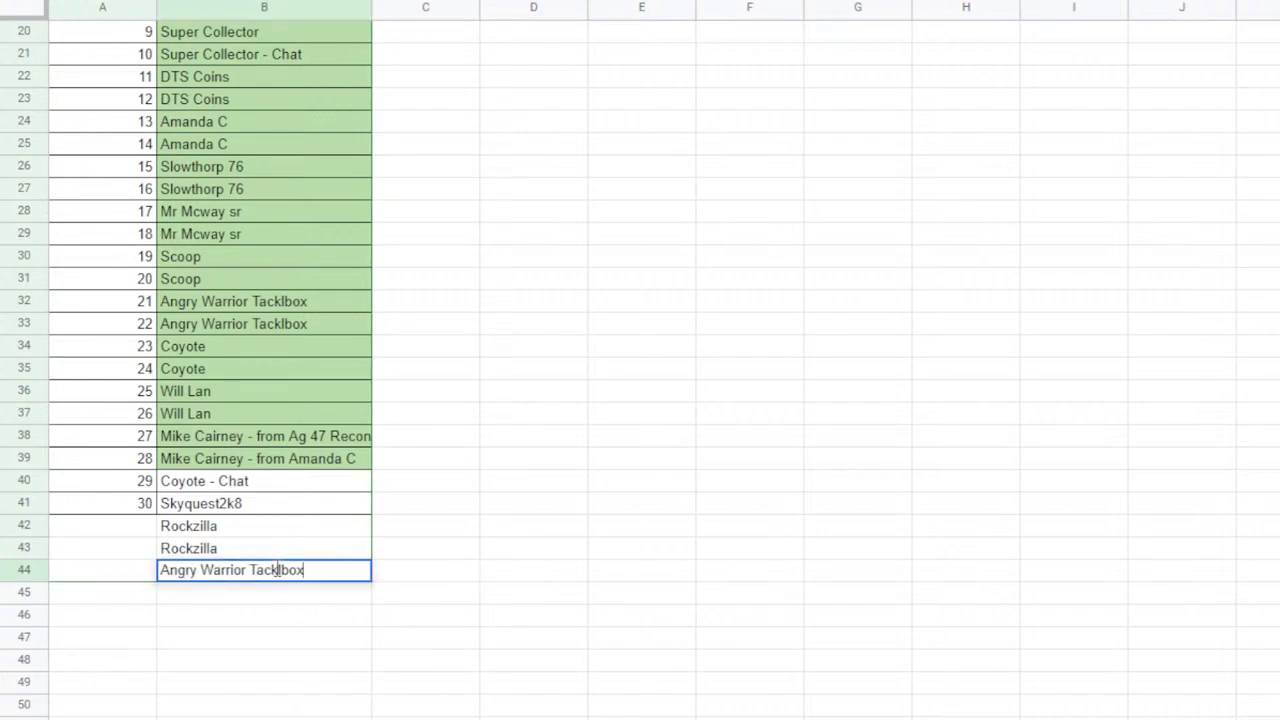
type("- Chat")
key("Return")
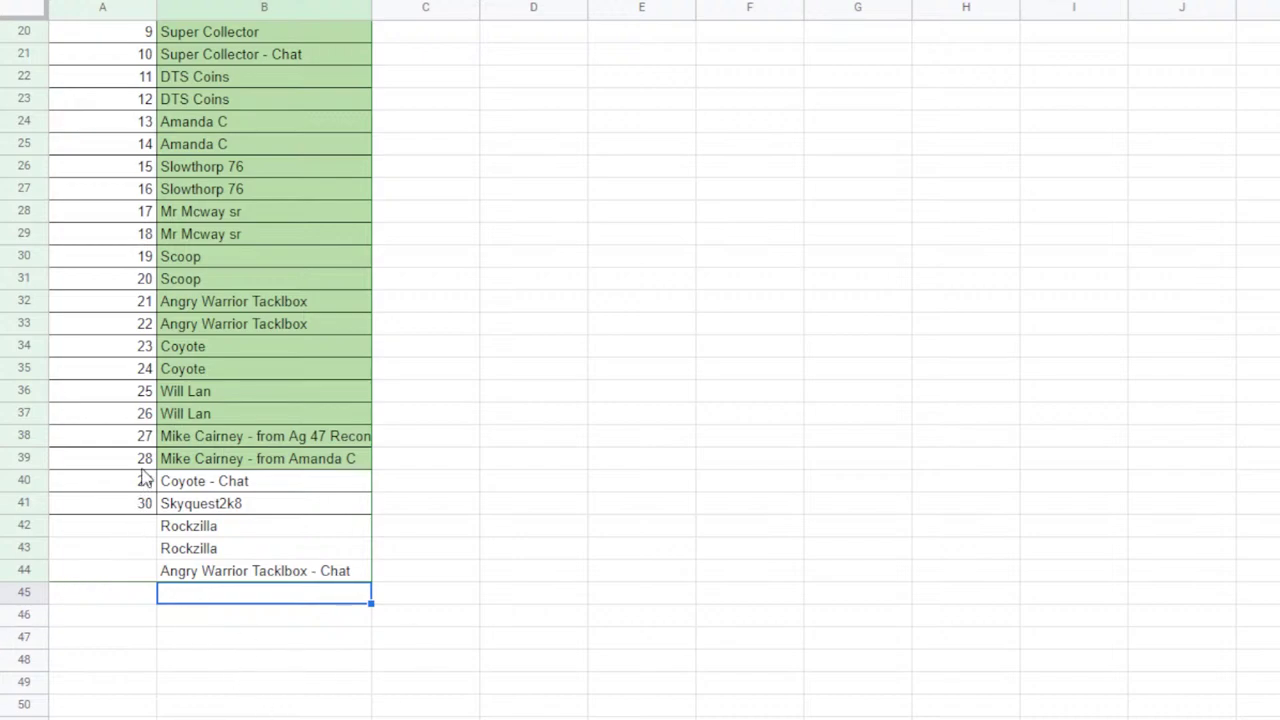
Number rows 42–44 as 31–33 and give B40:B44 the light green fill.
left_click_drag(145, 440, 151, 580)
left_click_drag(297, 480, 297, 571)
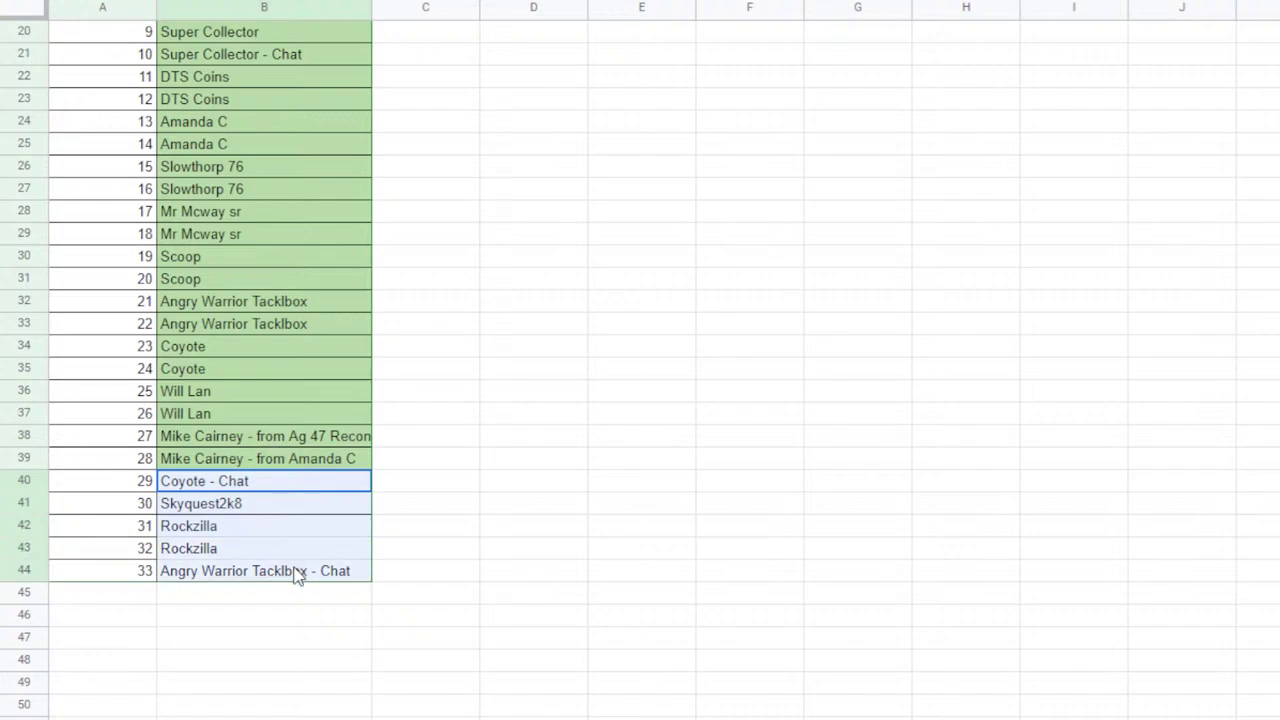
left_click(763, 8)
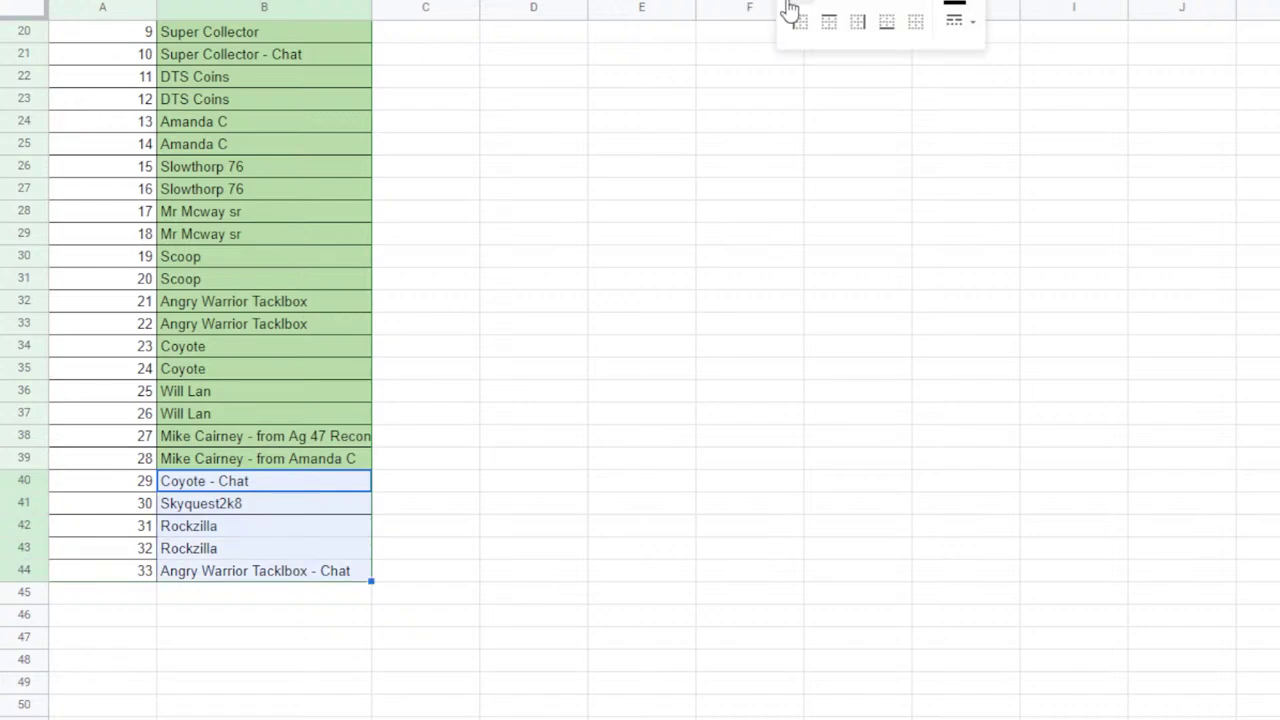
left_click_drag(268, 328, 263, 577)
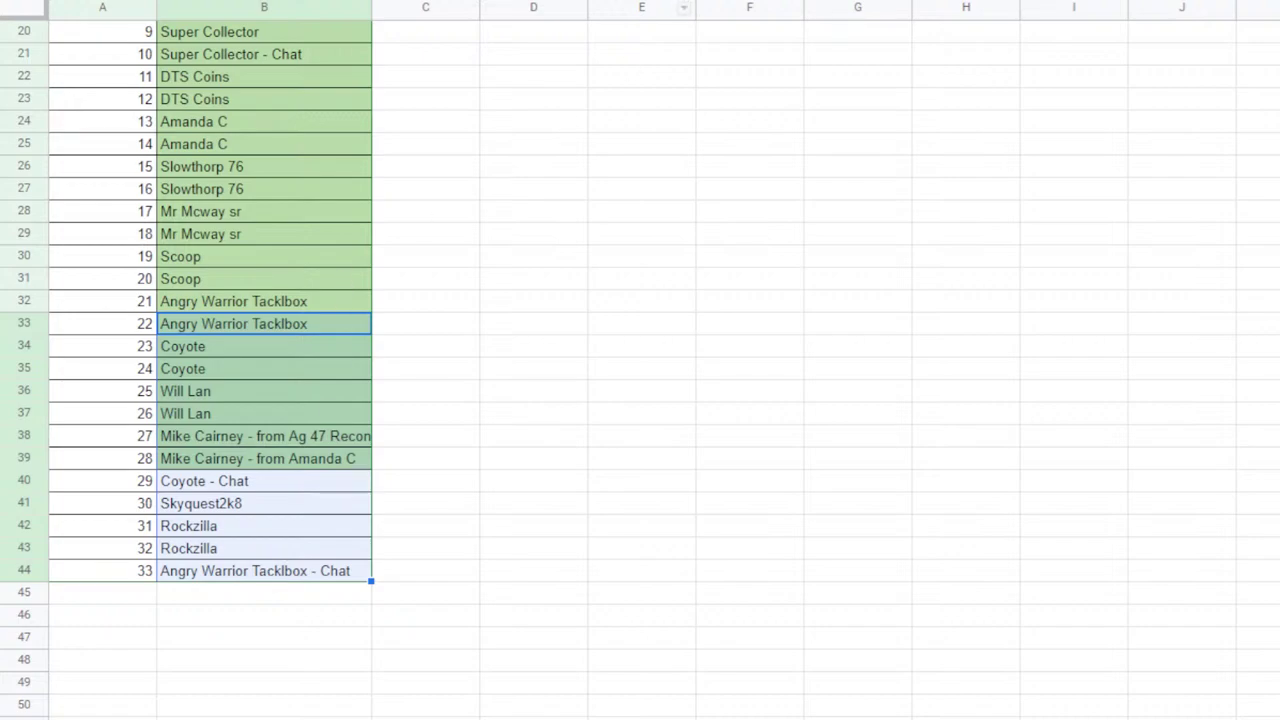
left_click(755, 4)
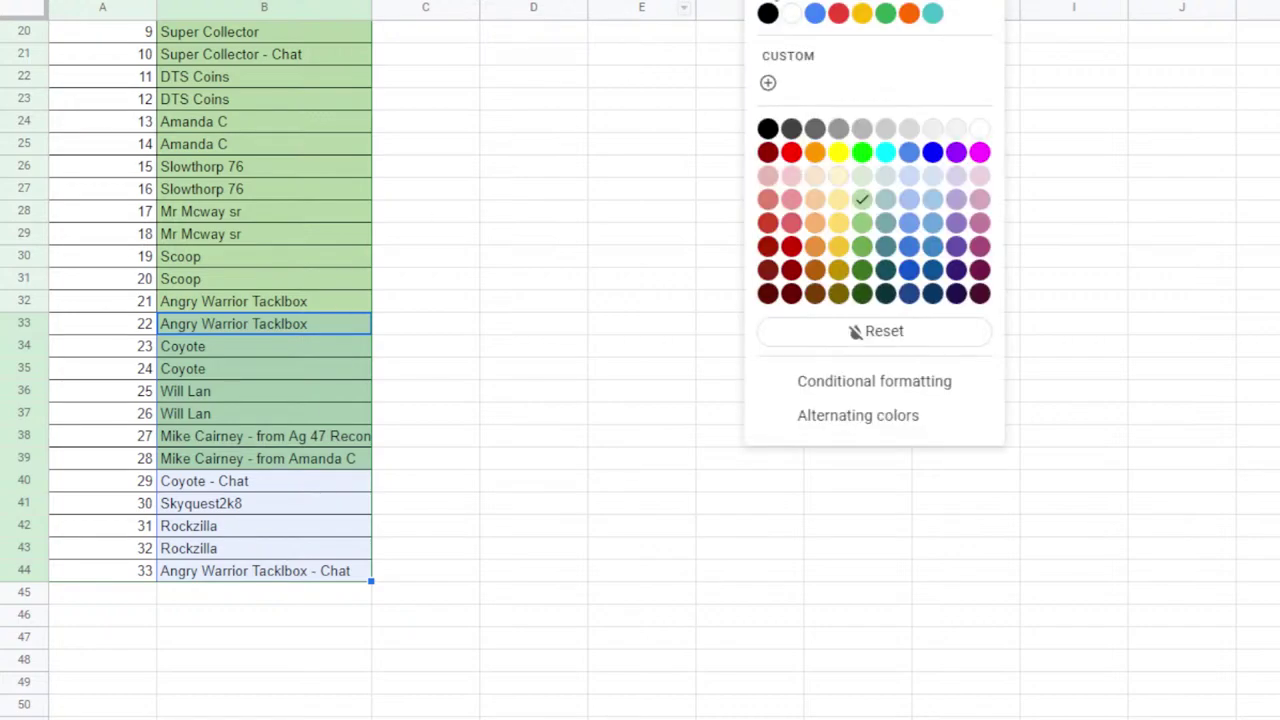
left_click(862, 202)
left_click(665, 302)
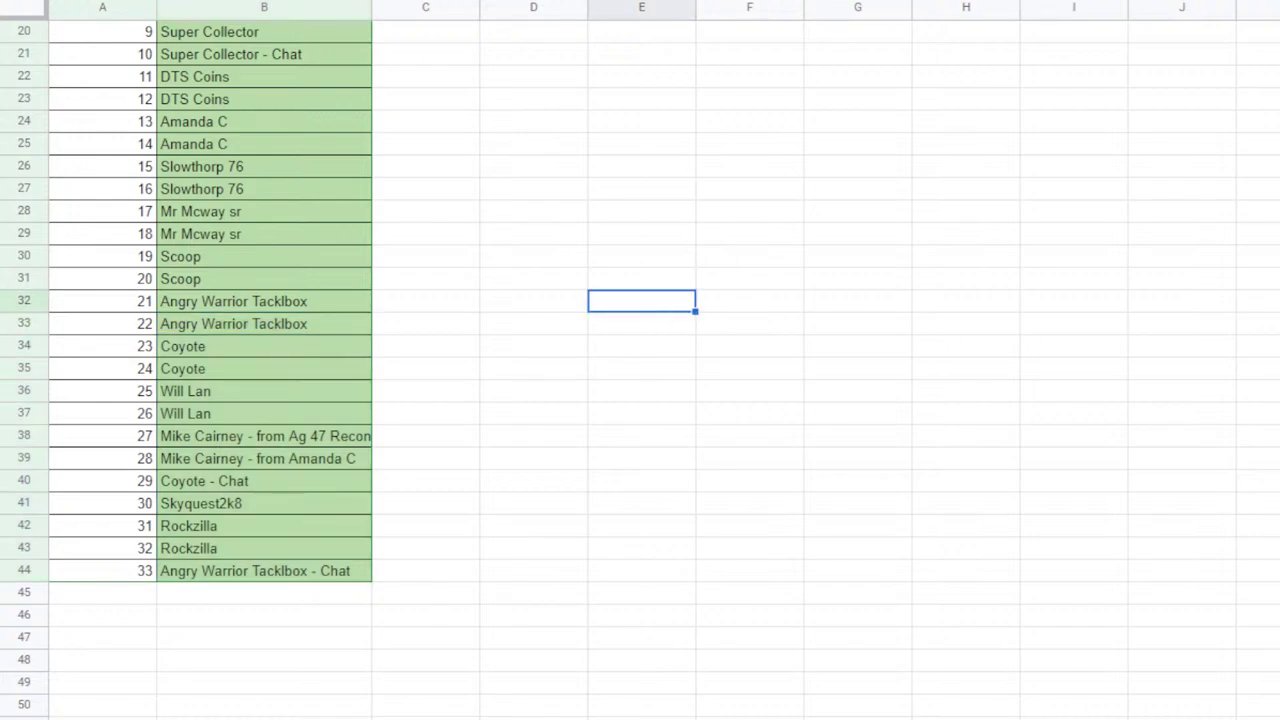
scroll(330, 460, "up", 1)
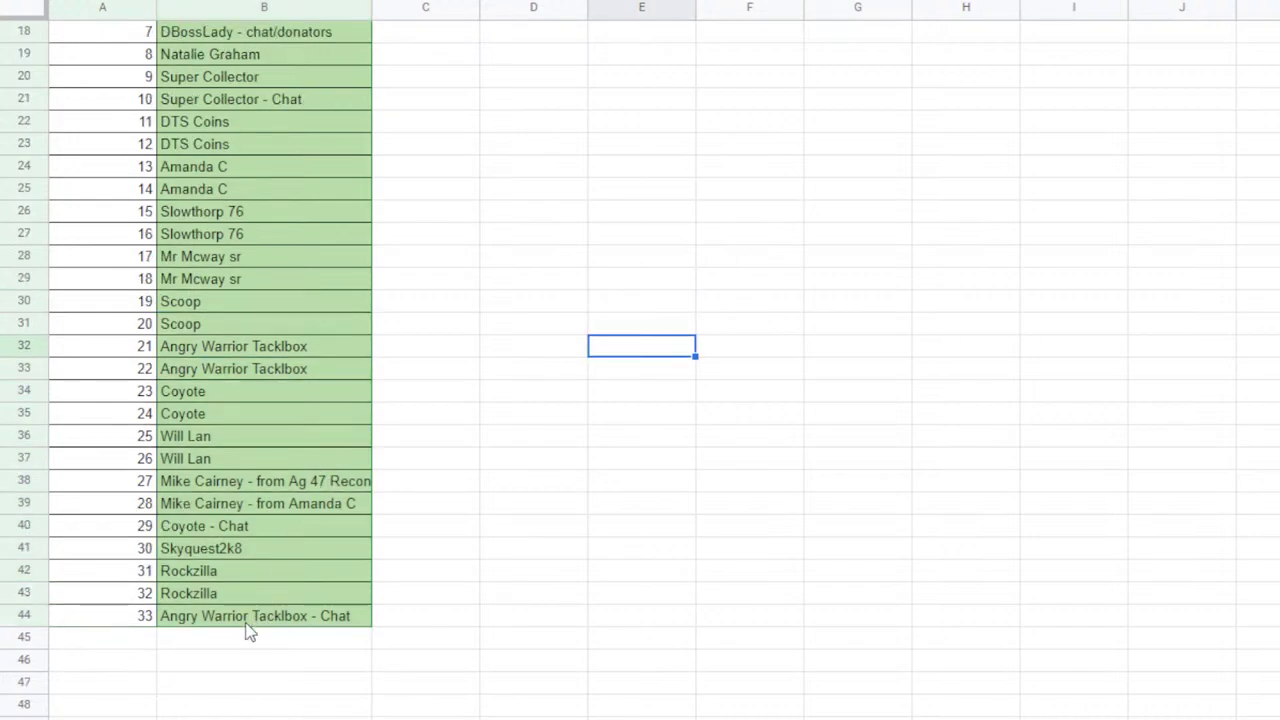
scroll(420, 458, "up", 3)
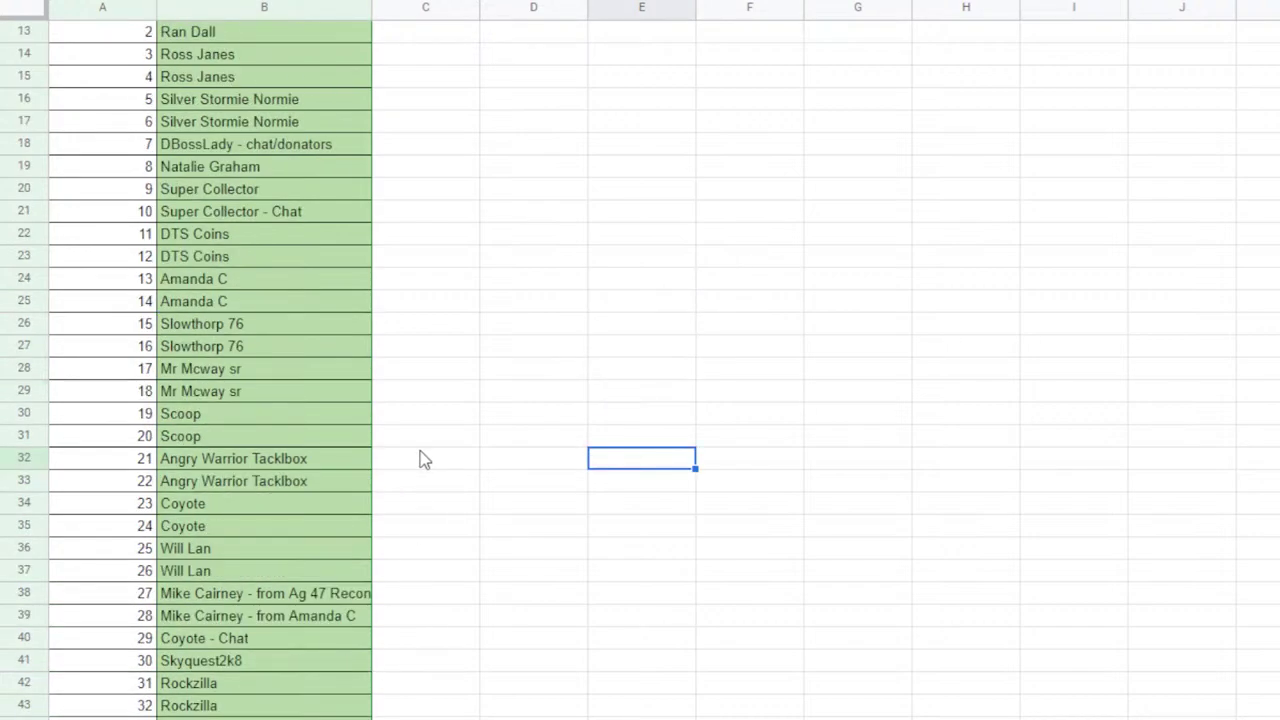
scroll(420, 462, "up", 4)
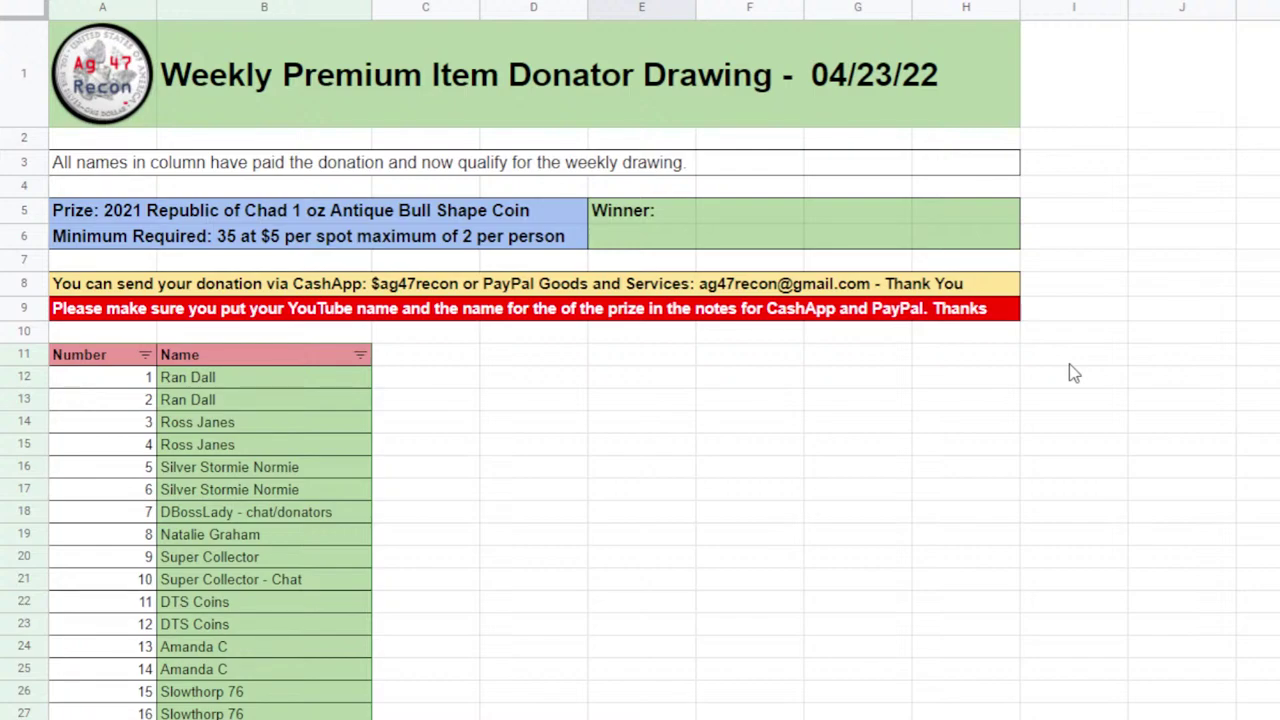
Sort the 33 entries by the Name column, A to Z, via its filter button.
left_click(360, 354)
left_click(316, 392)
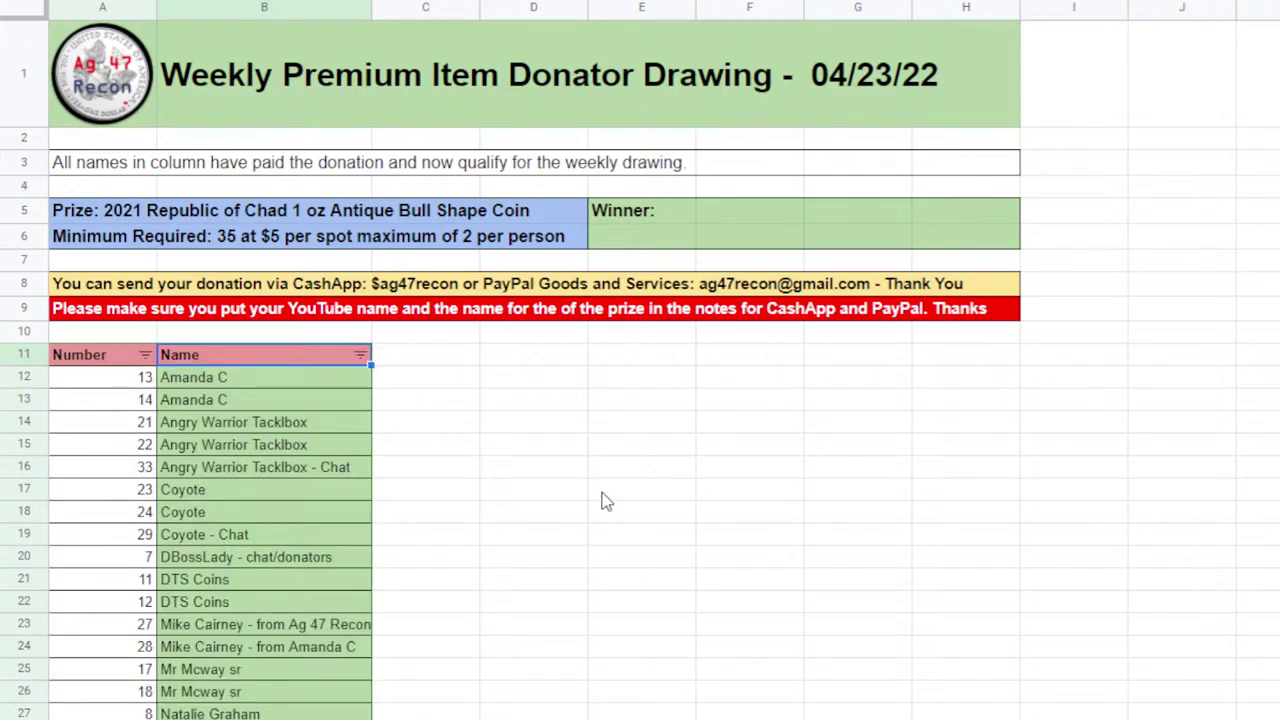
scroll(605, 500, "down", 5)
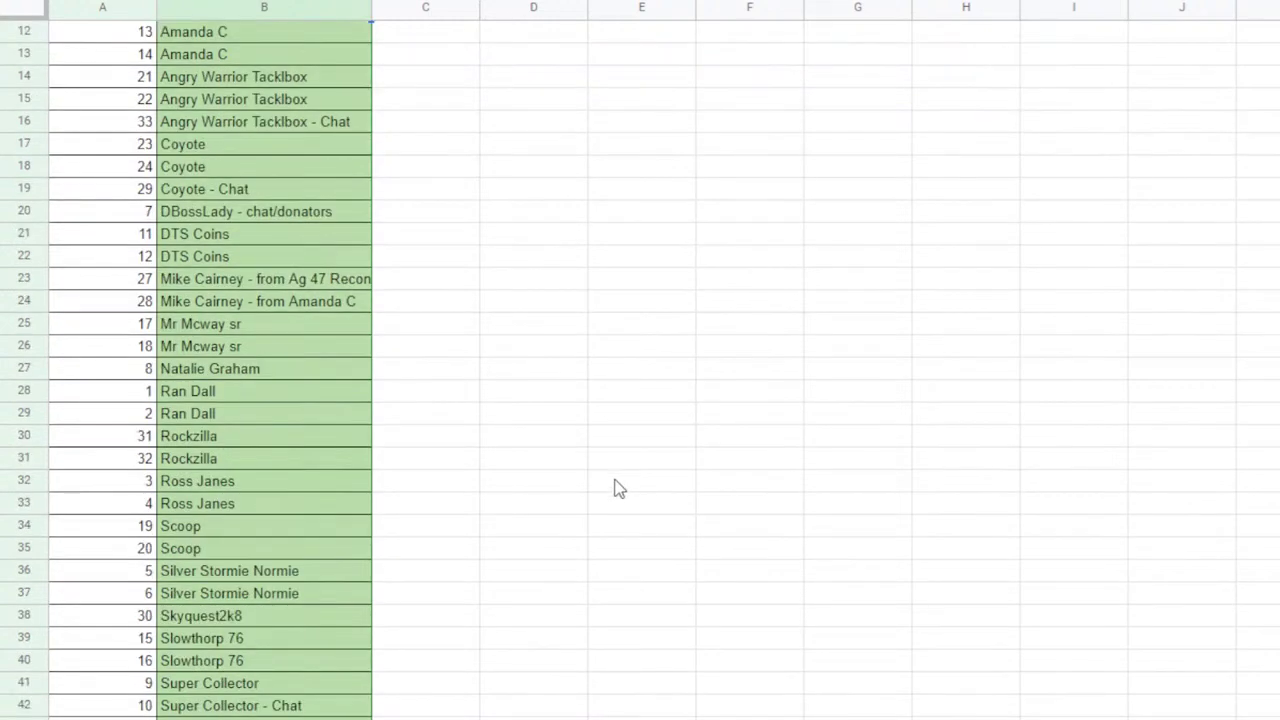
scroll(618, 486, "up", 3)
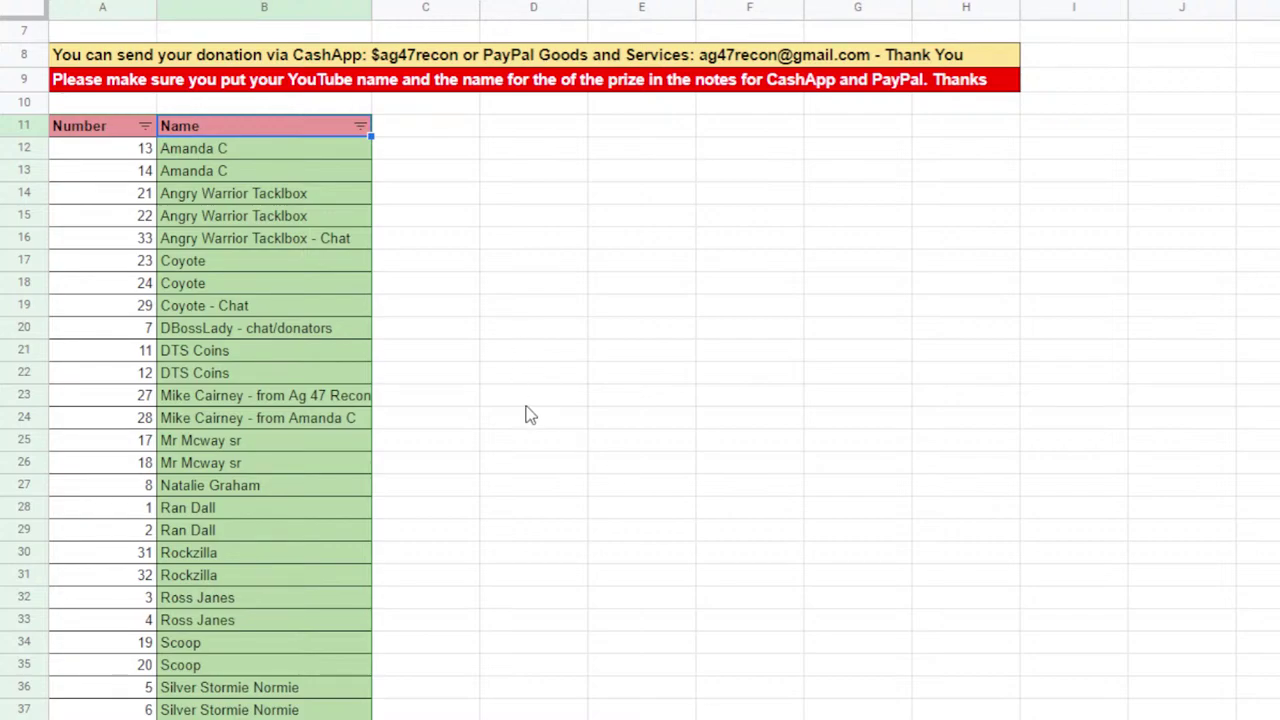
scroll(529, 423, "down", 3)
scroll(532, 452, "up", 3)
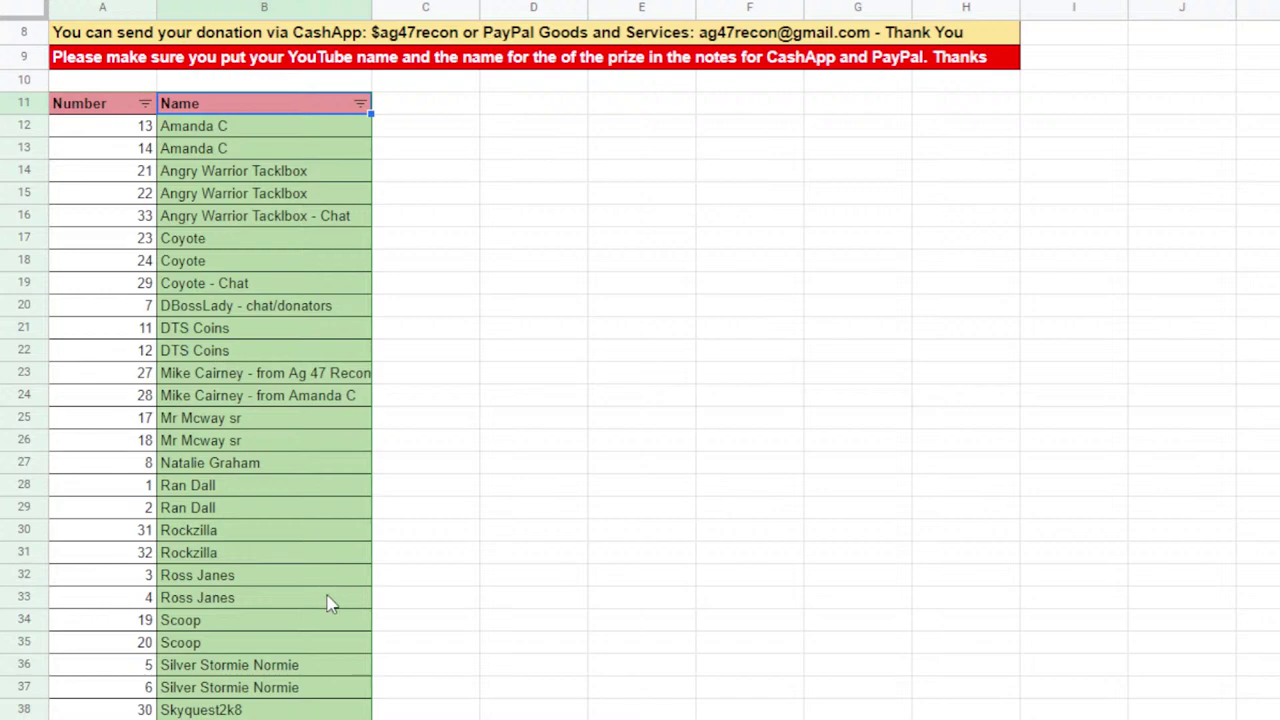
scroll(330, 603, "down", 1)
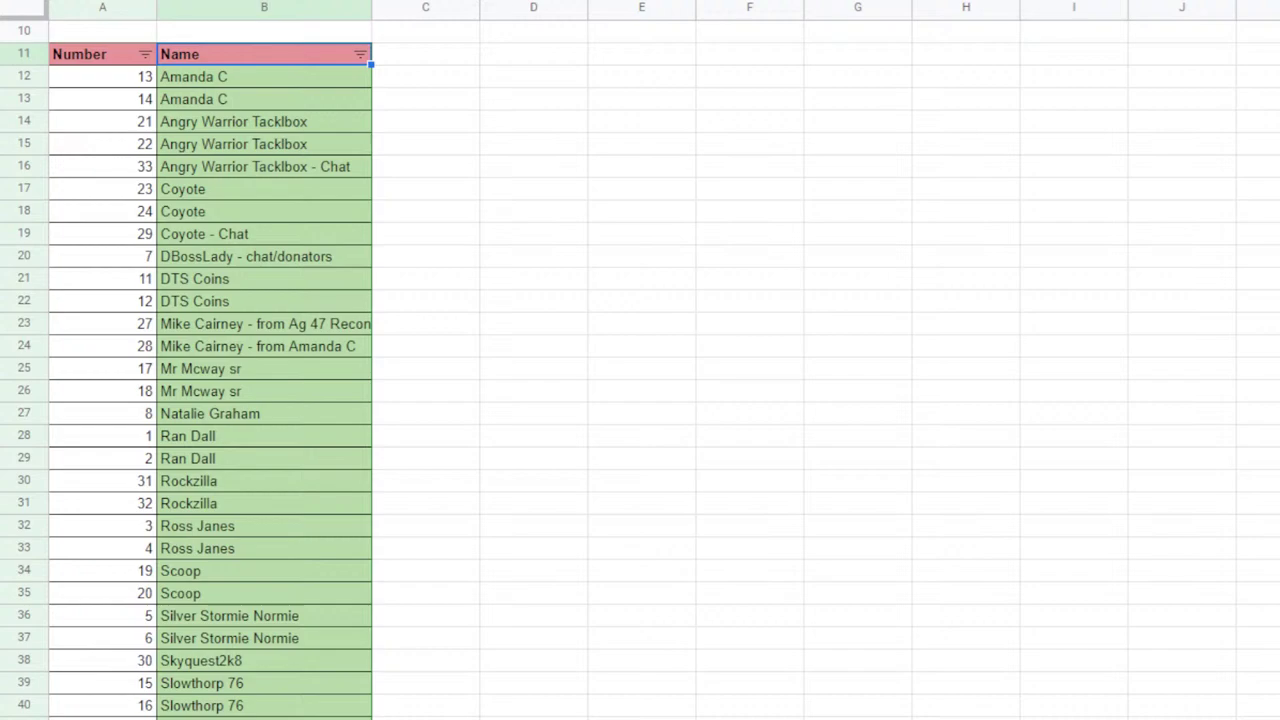
Copy the sorted names in column B for pasting into the Wheel of Names entries.
scroll(686, 577, "up", 2)
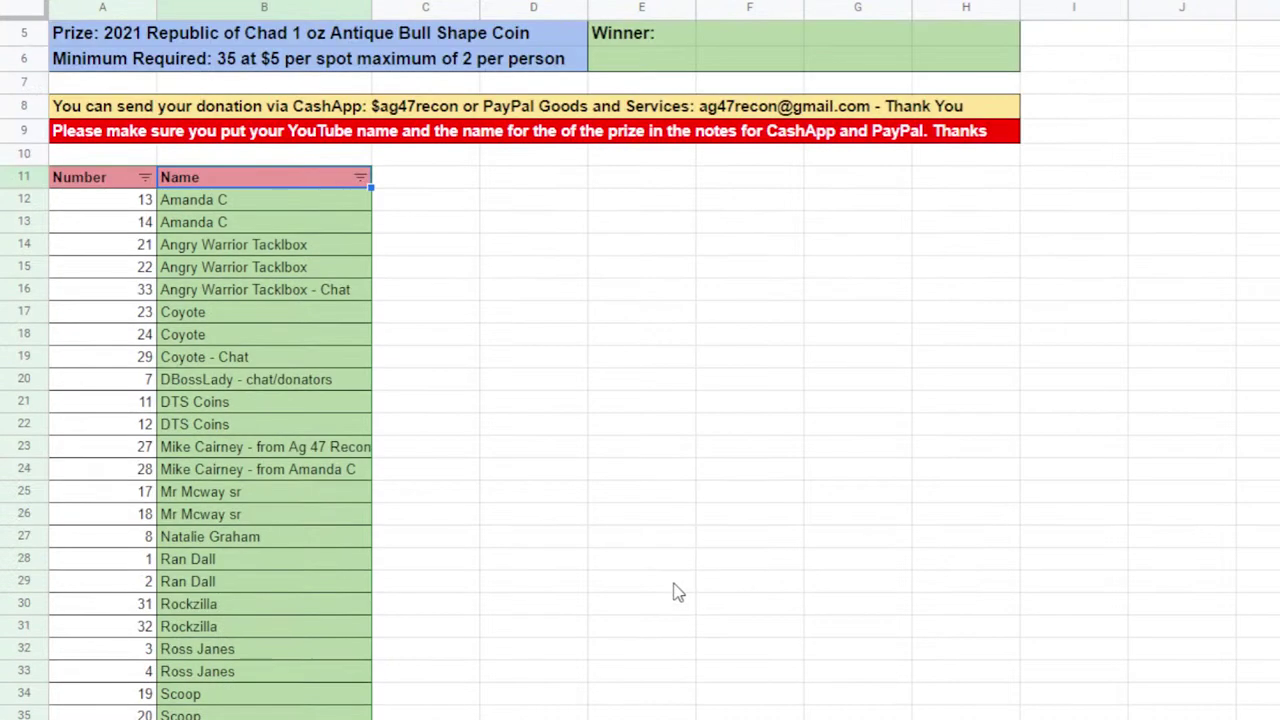
scroll(674, 591, "down", 2)
scroll(674, 591, "up", 1)
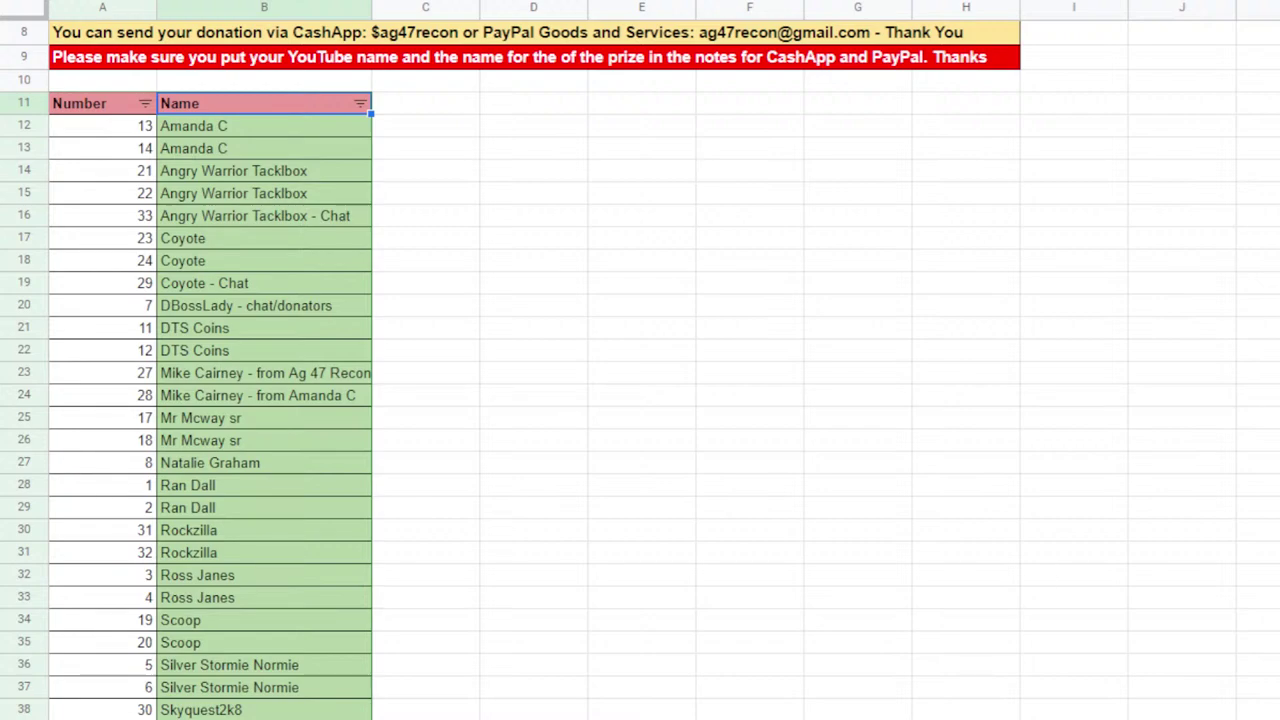
left_click_drag(280, 128, 310, 548)
right_click(298, 302)
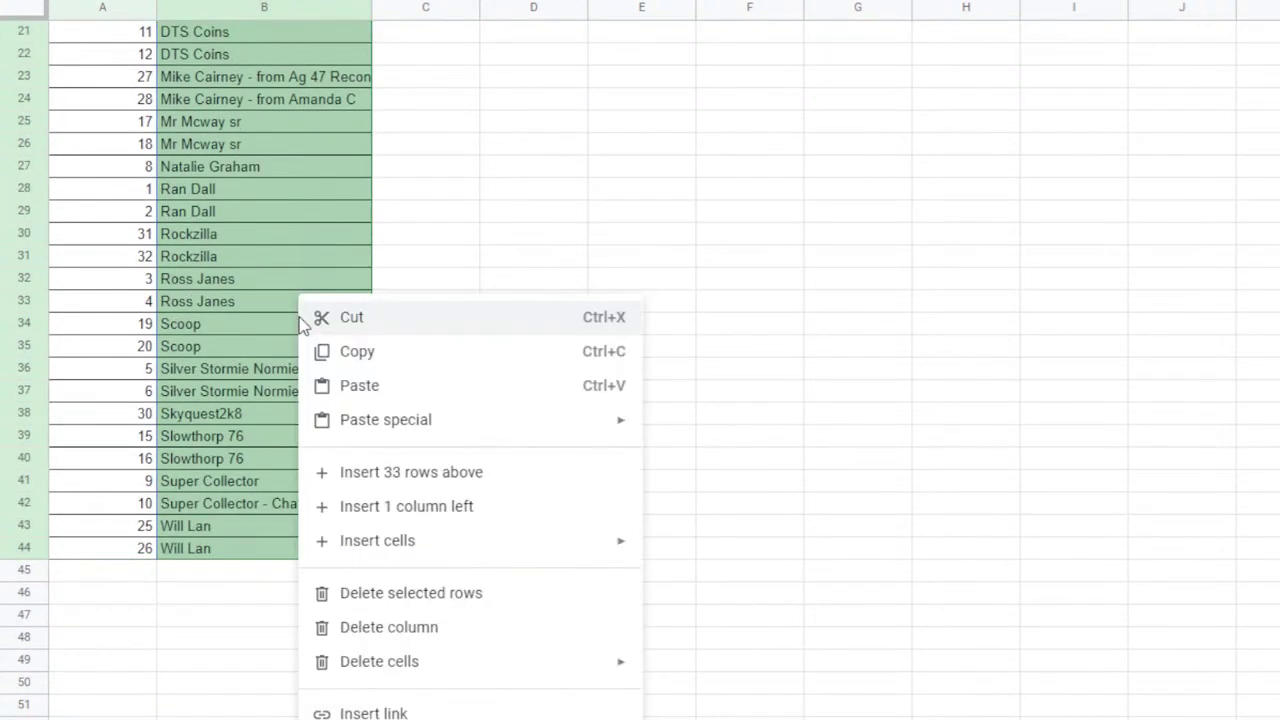
left_click(358, 353)
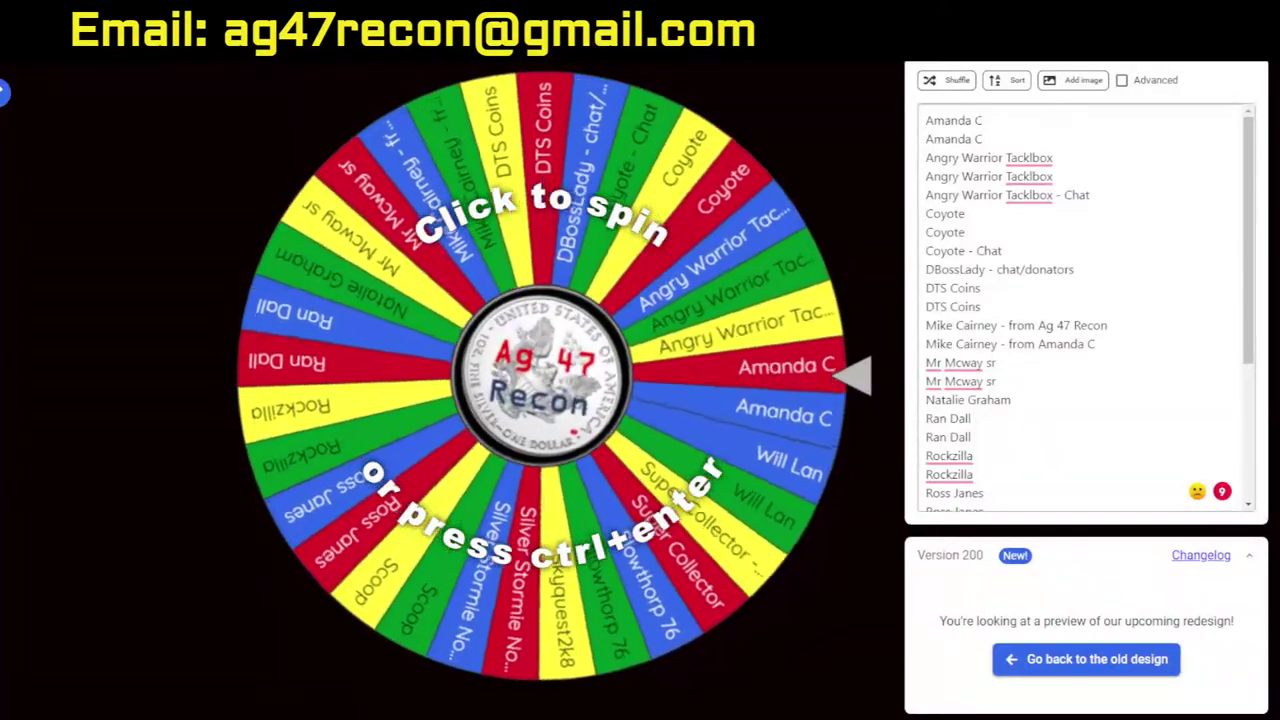
scroll(1080, 300, "down", 5)
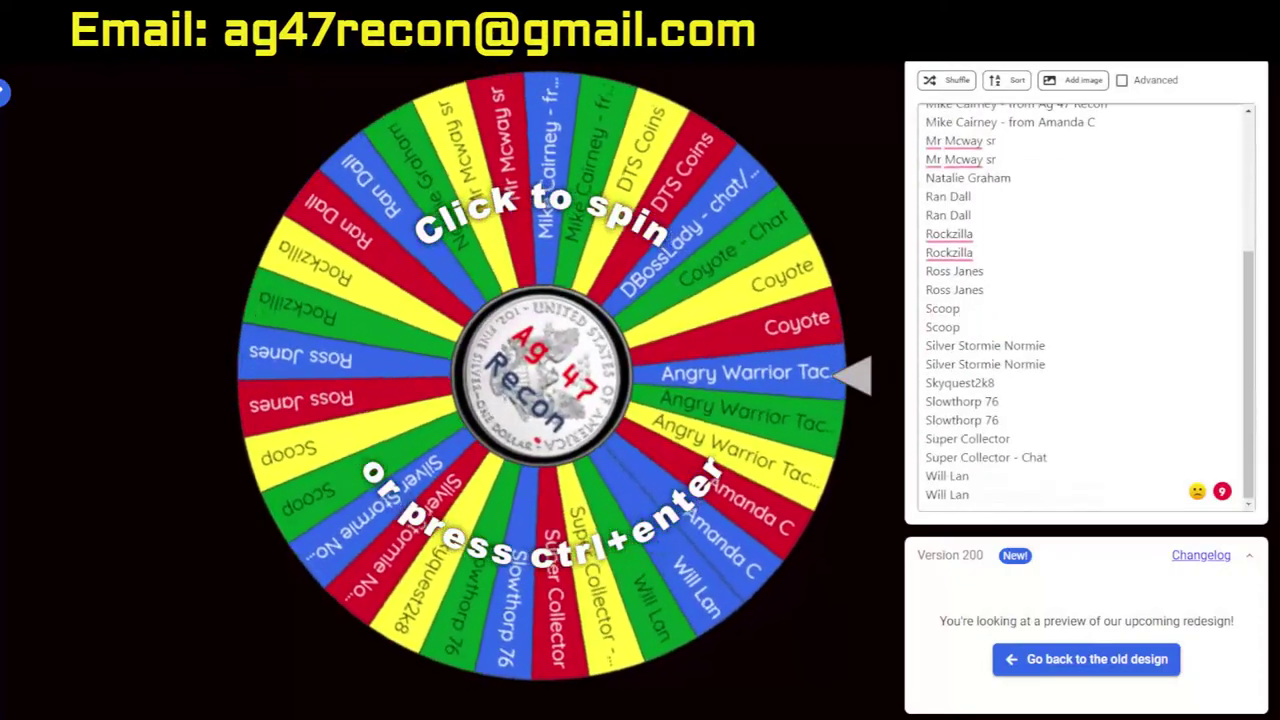
scroll(1085, 300, "up", 3)
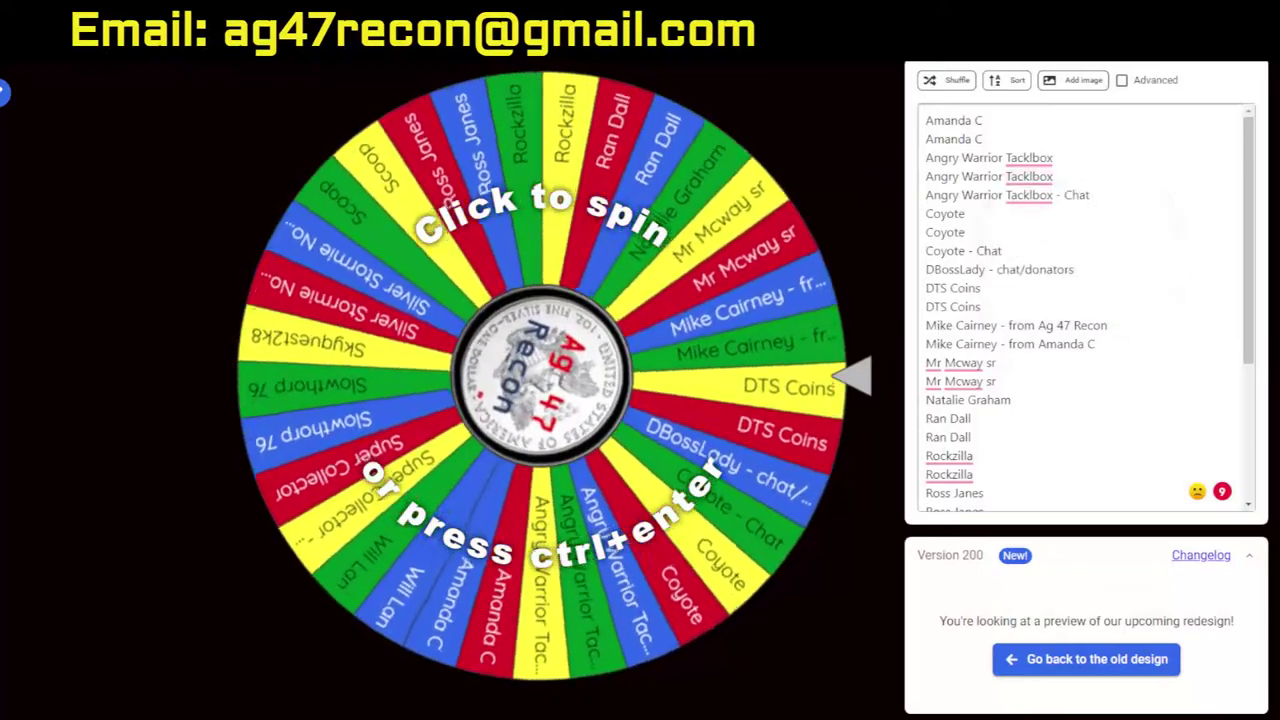
Shuffle the Wheel of Names donator list twenty times so the names land in random order.
left_click(944, 80)
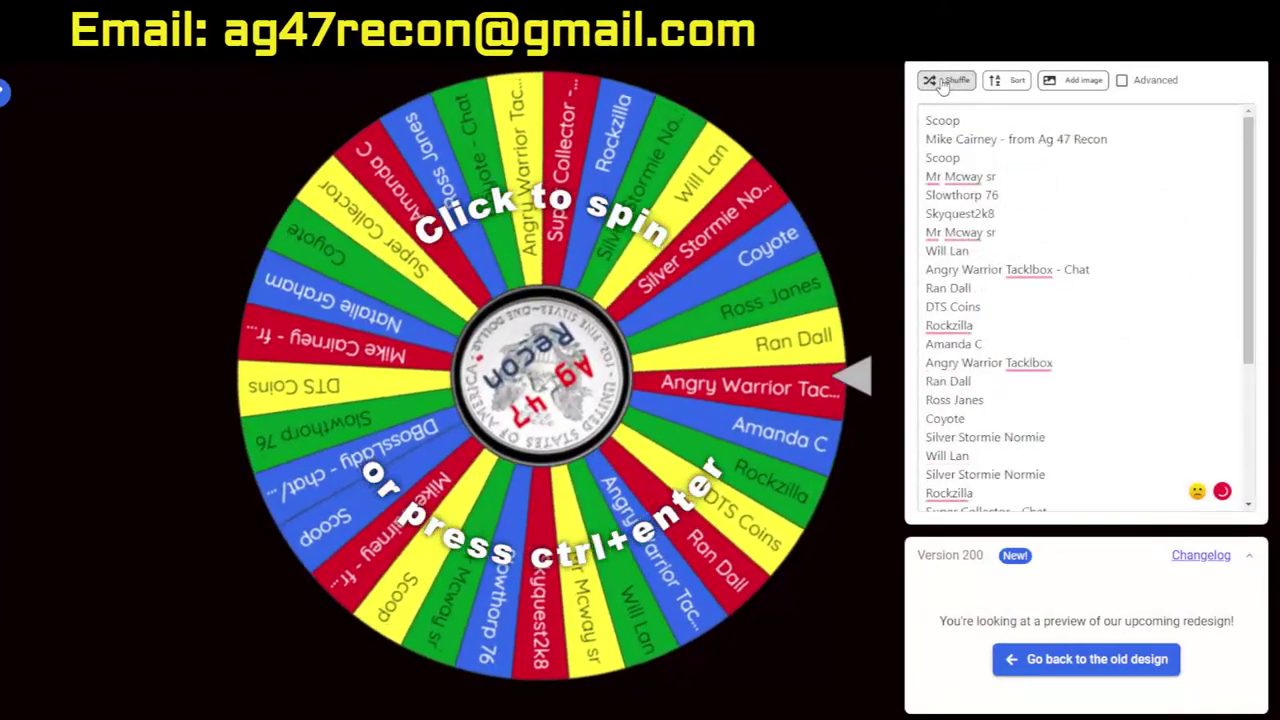
left_click(944, 80)
left_click(944, 80)
left_click(944, 80)
left_click(944, 80)
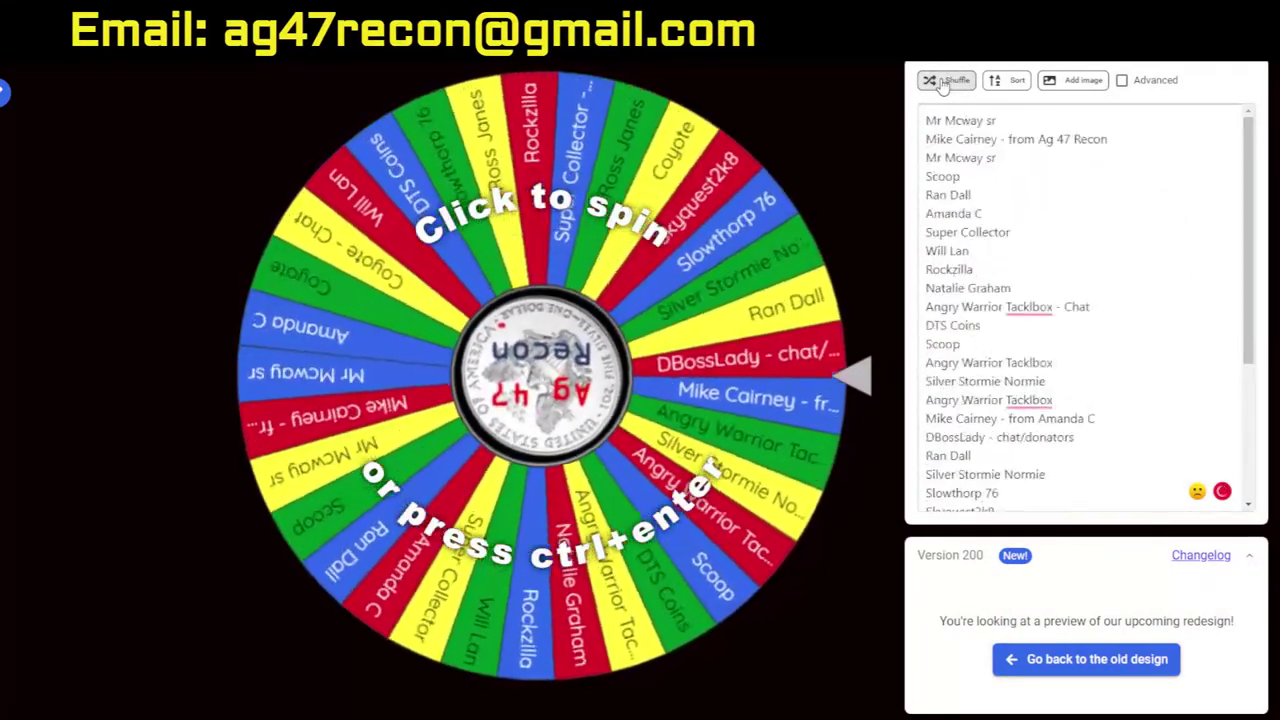
left_click(944, 80)
left_click(944, 80)
left_click(944, 80)
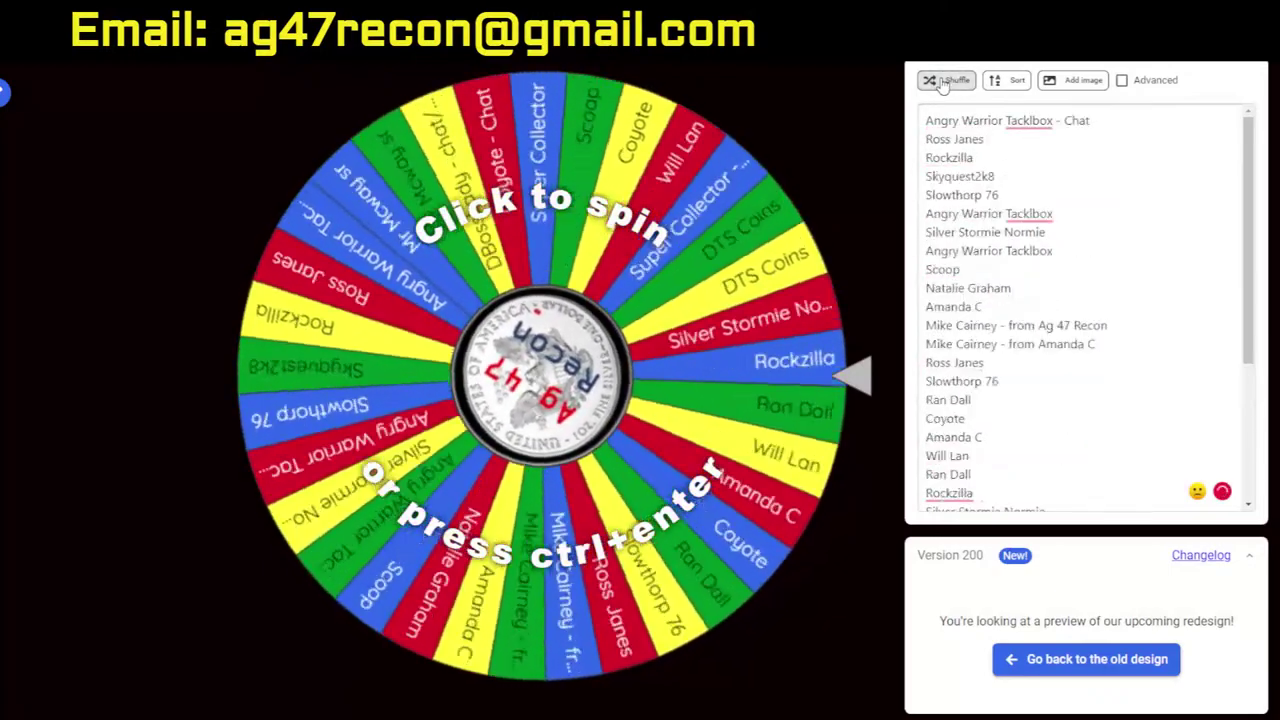
left_click(944, 80)
left_click(944, 80)
left_click(944, 80)
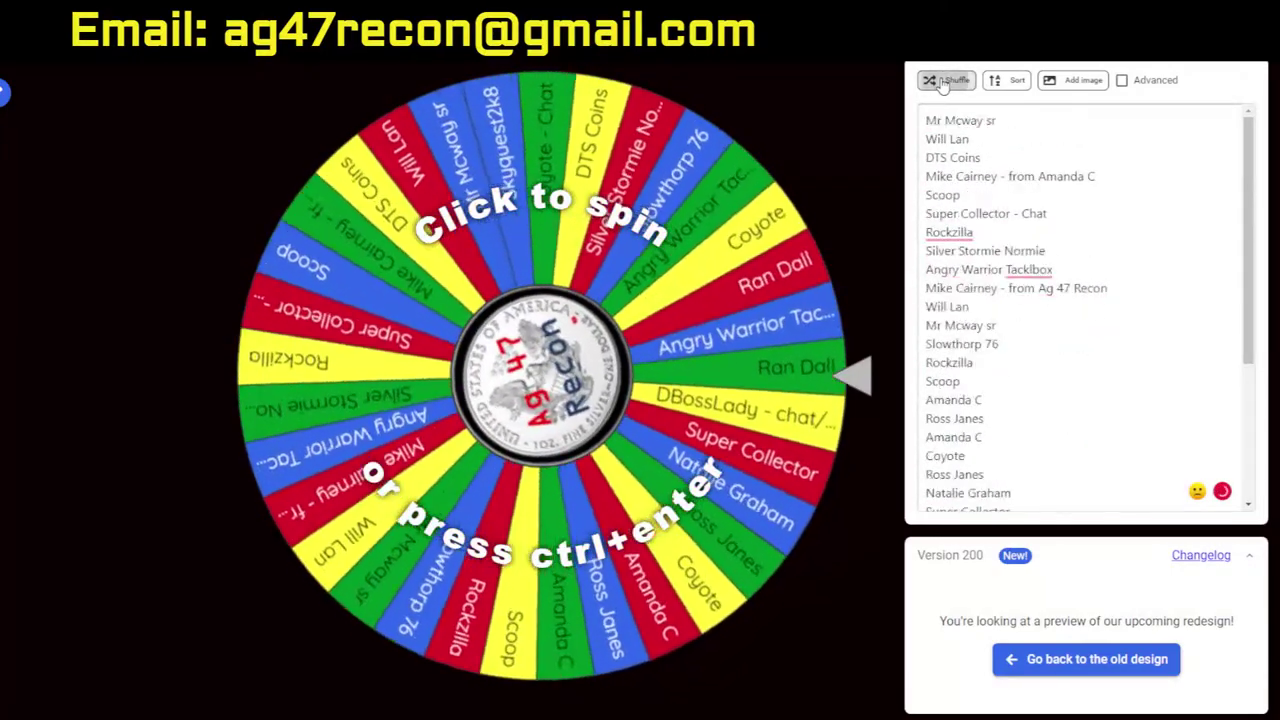
left_click(944, 80)
left_click(944, 80)
left_click(944, 80)
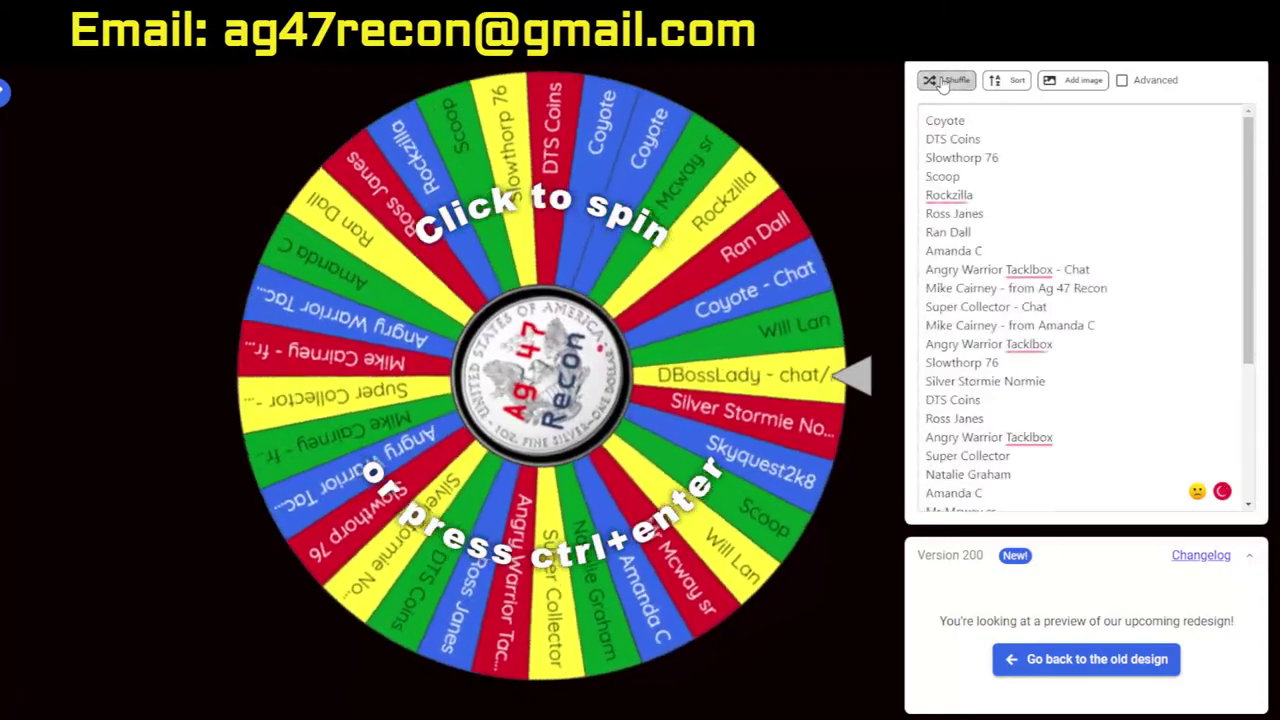
left_click(944, 80)
left_click(944, 80)
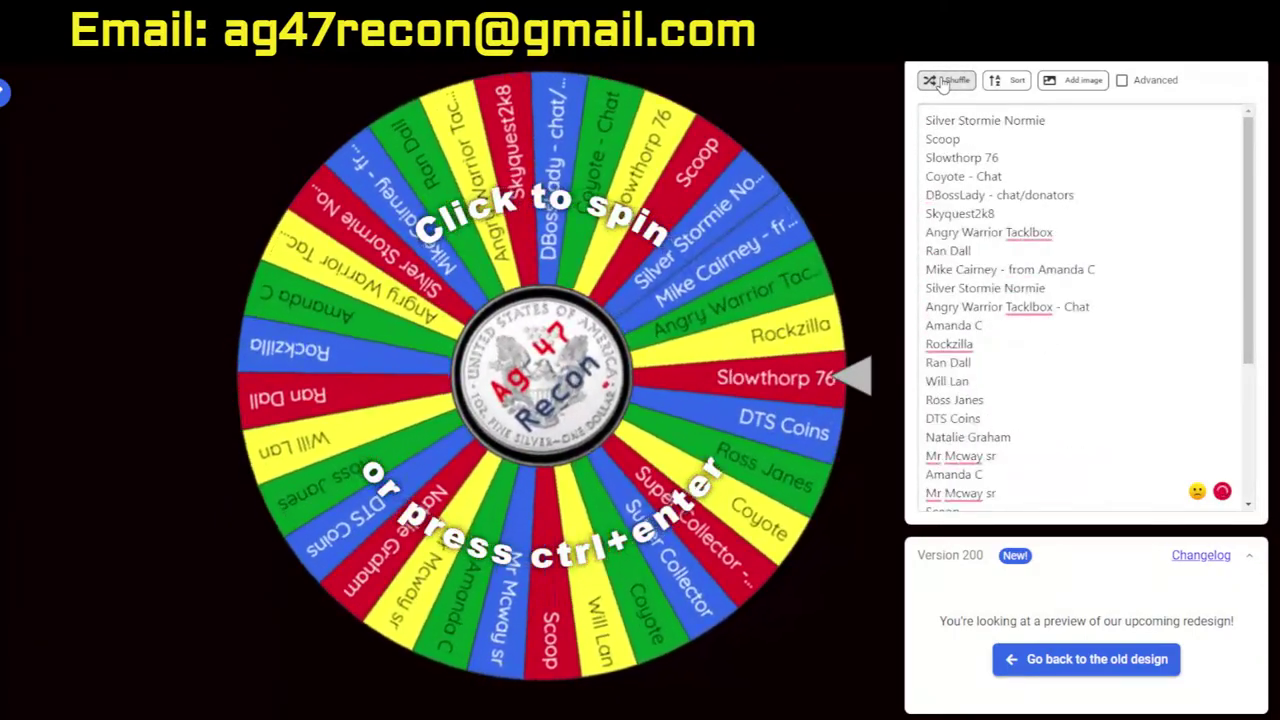
left_click(944, 80)
left_click(944, 80)
left_click(944, 80)
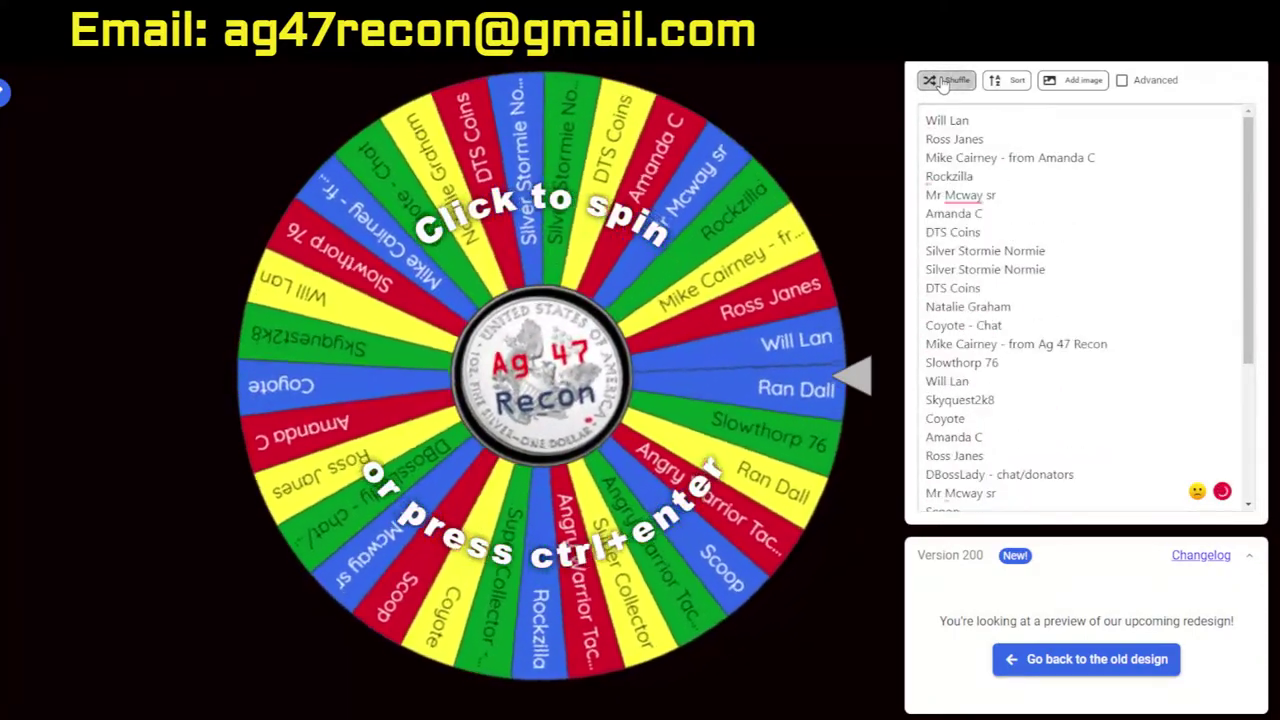
left_click(944, 80)
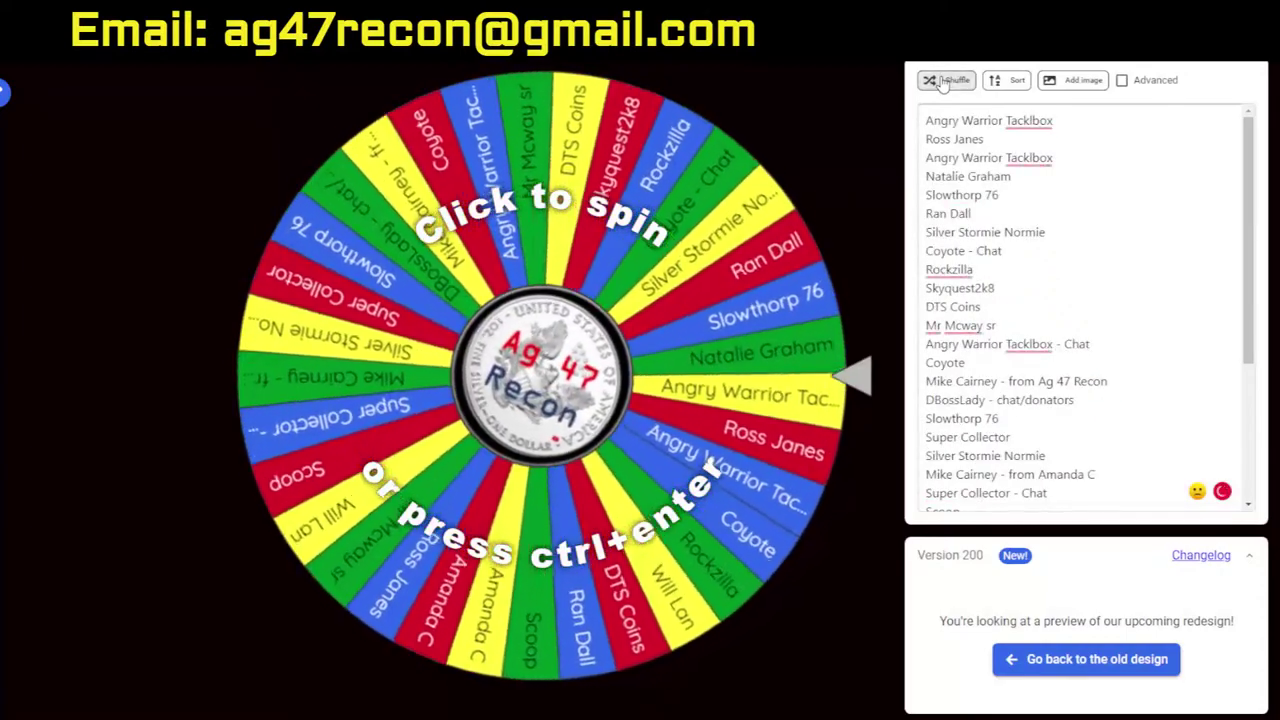